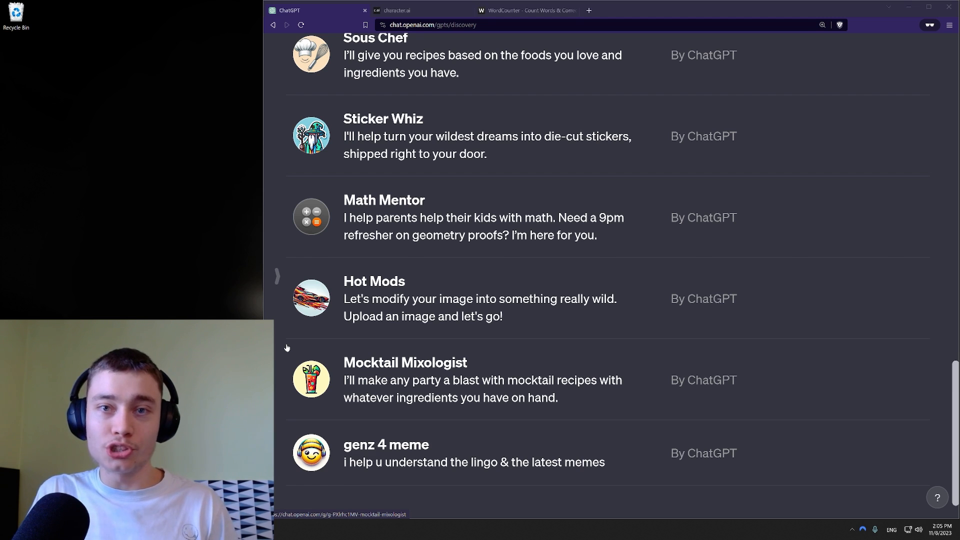
# Look through the GPT discovery page, covering My GPTs and the Made by OpenAI list.
pyautogui.scroll(10, 430, 300)
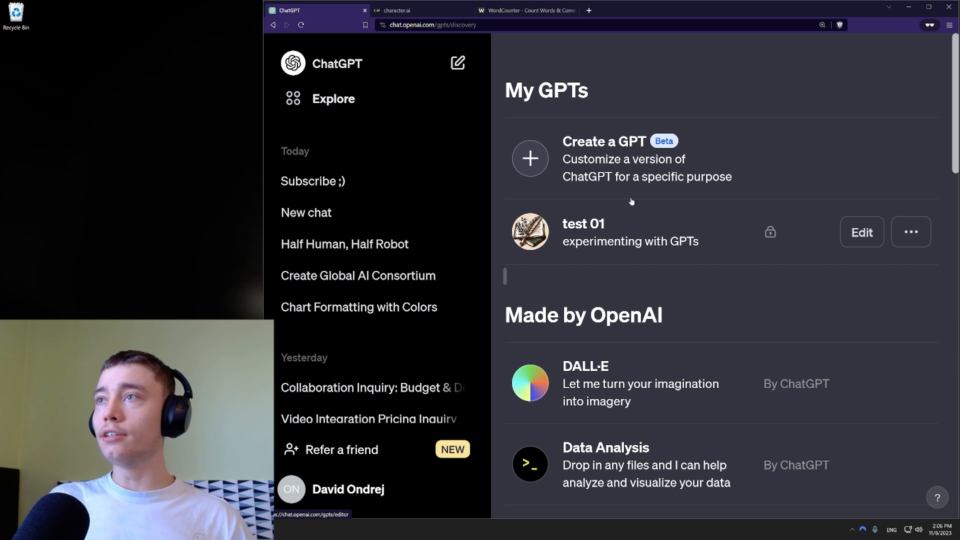
pyautogui.click(509, 269)
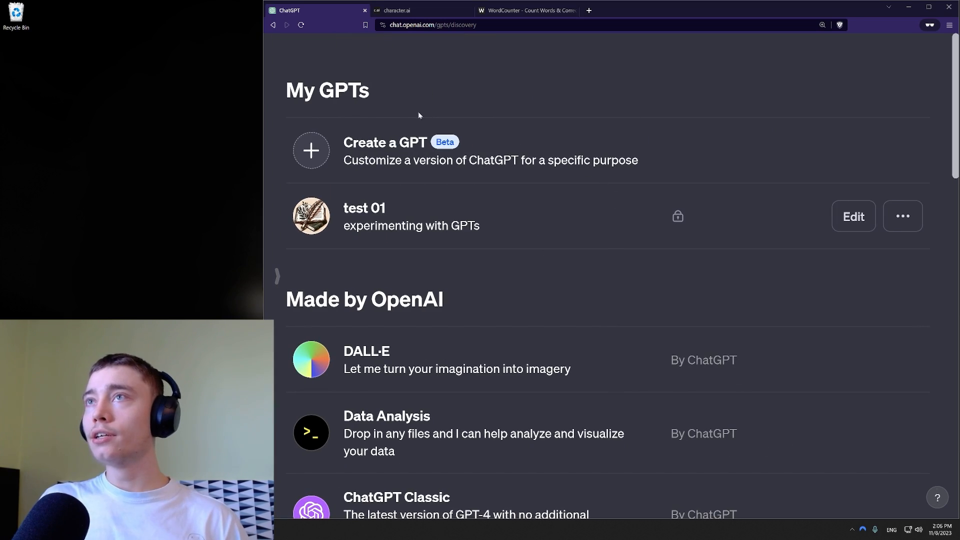
pyautogui.scroll(-12, 574, 105)
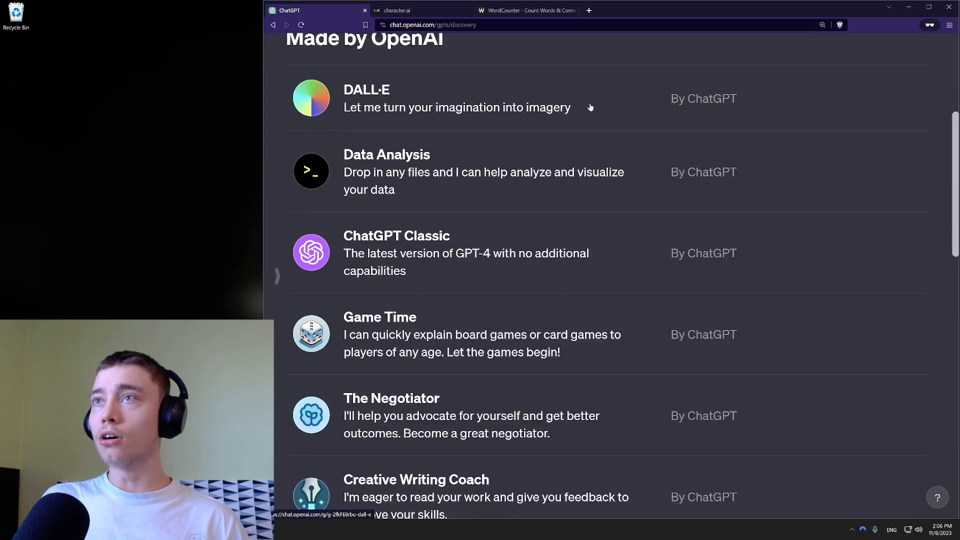
pyautogui.scroll(-7, 595, 120)
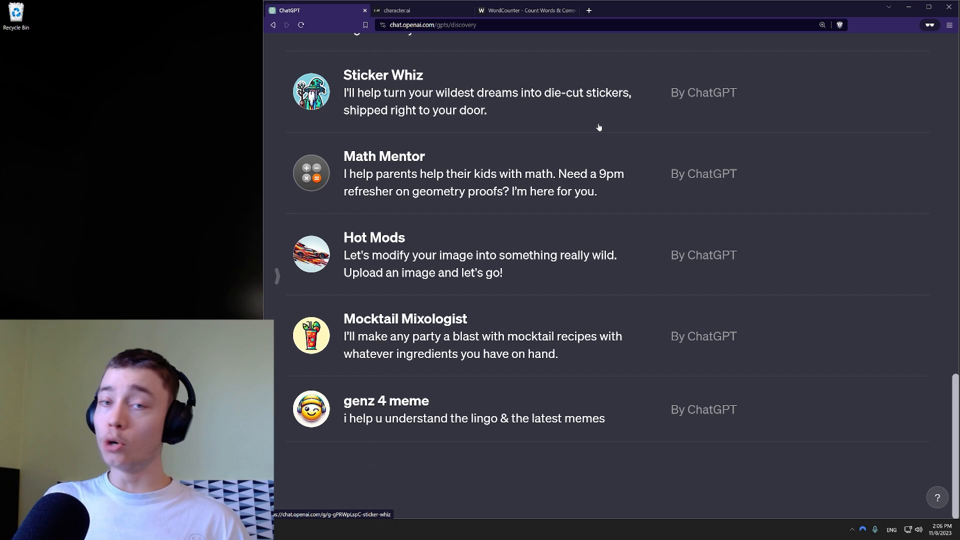
pyautogui.scroll(4, 599, 129)
pyautogui.scroll(-4, 600, 145)
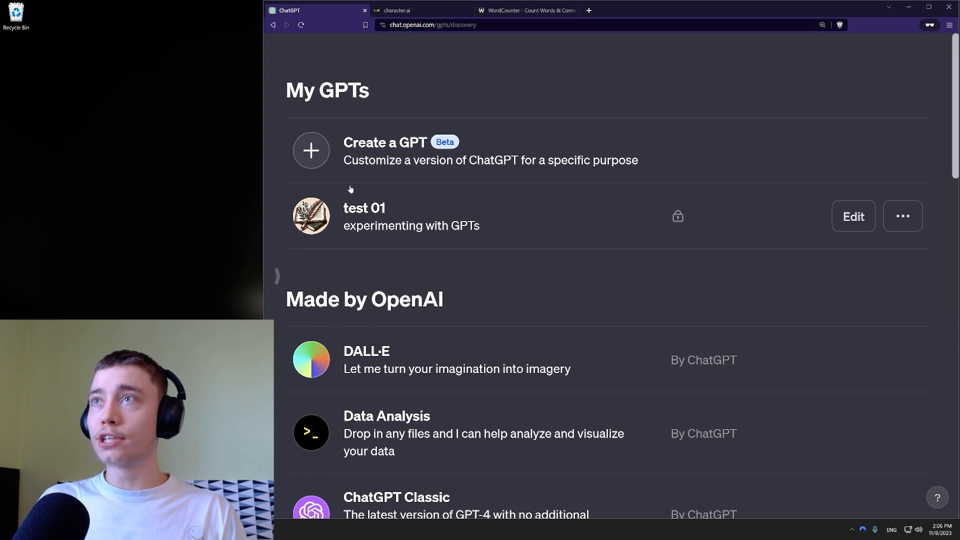
# Start creating a new GPT and look over the editor's Create and Configure views.
pyautogui.click(312, 151)
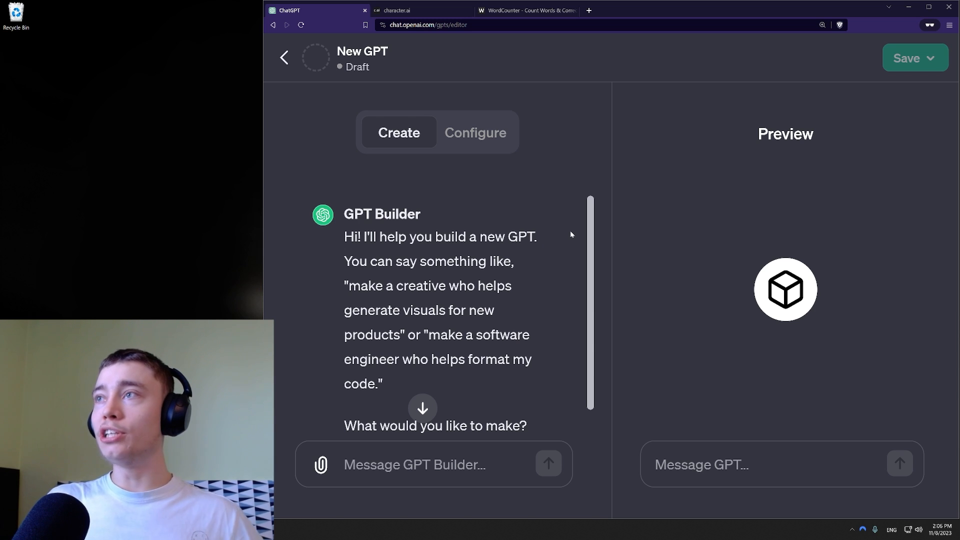
pyautogui.scroll(-1, 535, 239)
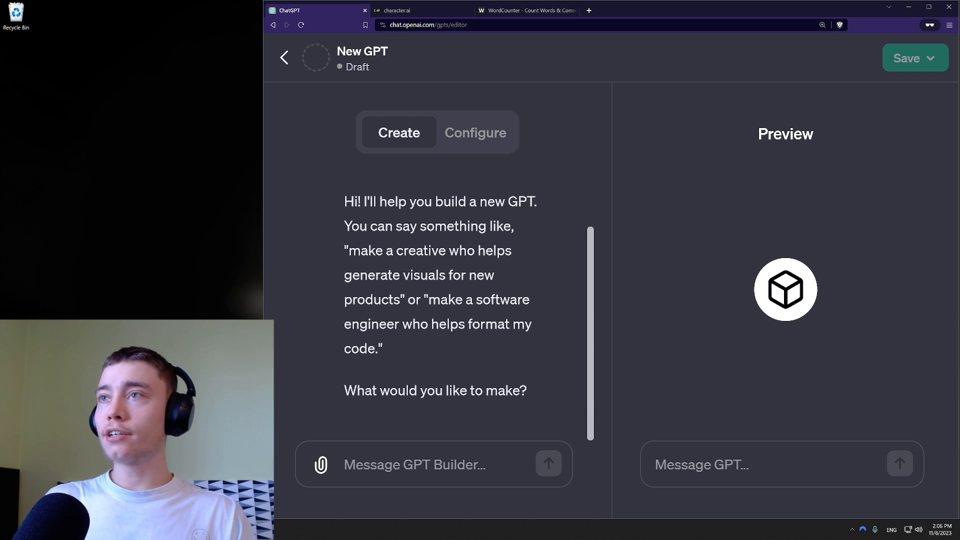
pyautogui.scroll(1, 535, 240)
pyautogui.scroll(-1, 423, 192)
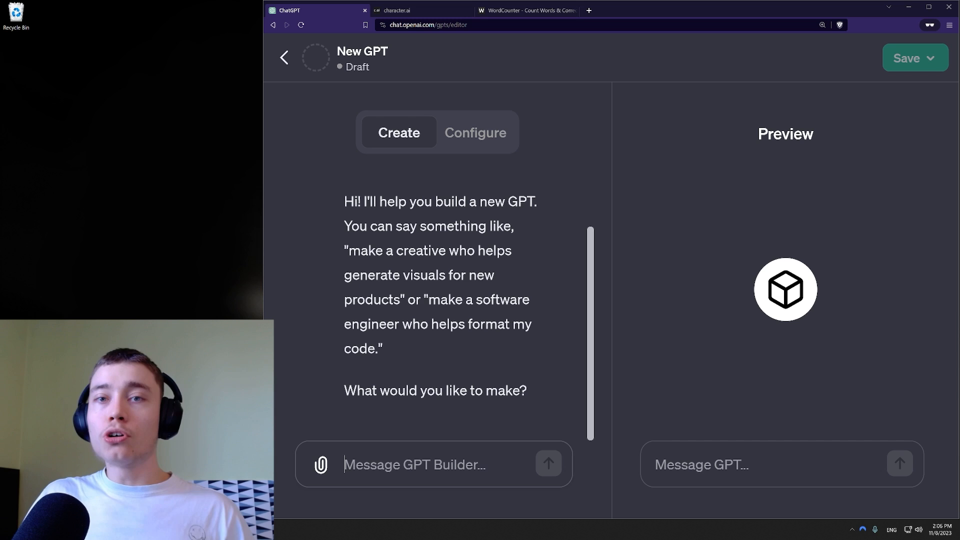
pyautogui.click(472, 133)
pyautogui.moveTo(589, 223); pyautogui.dragTo(594, 420)
pyautogui.click(399, 133)
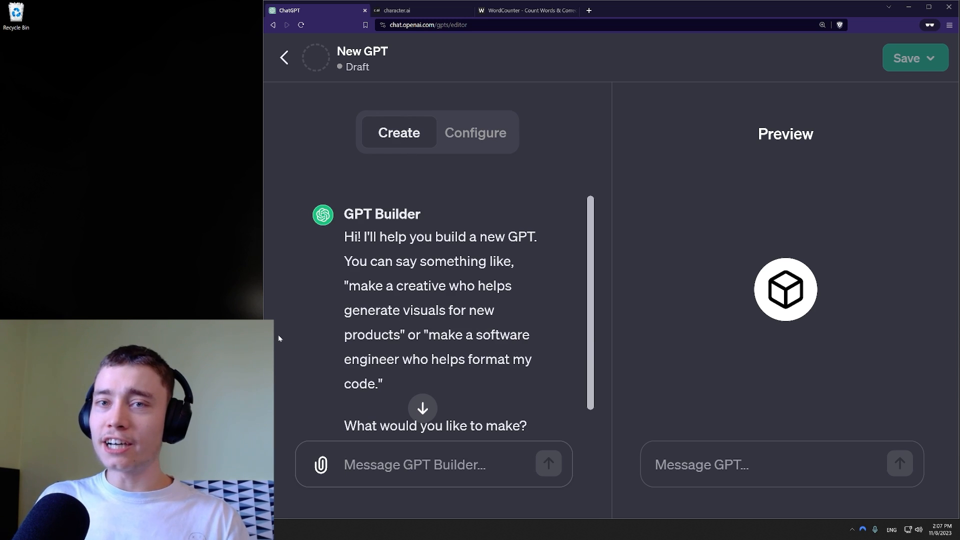
# Switch to character.ai and browse the recommended characters and the Famous People category.
pyautogui.click(400, 10)
pyautogui.scroll(5, 365, 120)
pyautogui.scroll(3, 363, 137)
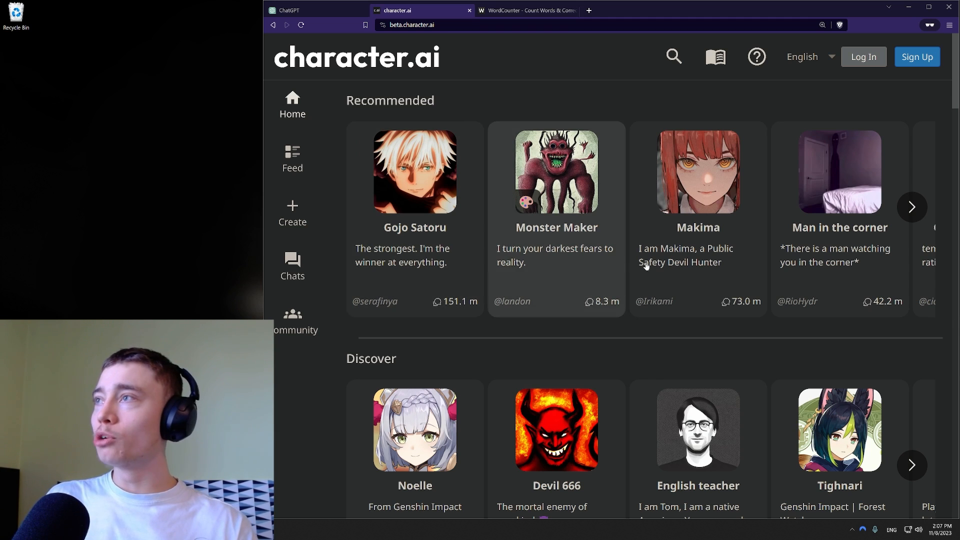
pyautogui.click(912, 207)
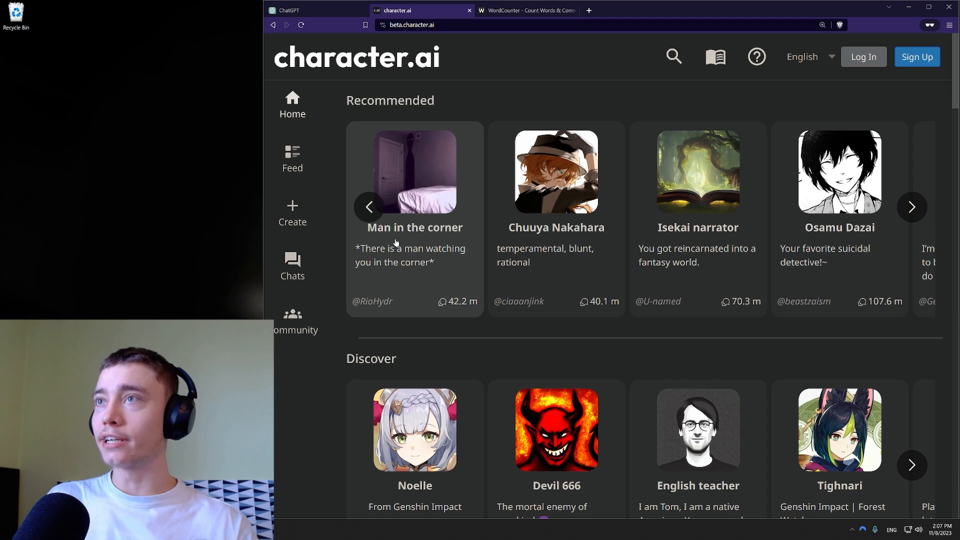
pyautogui.scroll(-10, 500, 200)
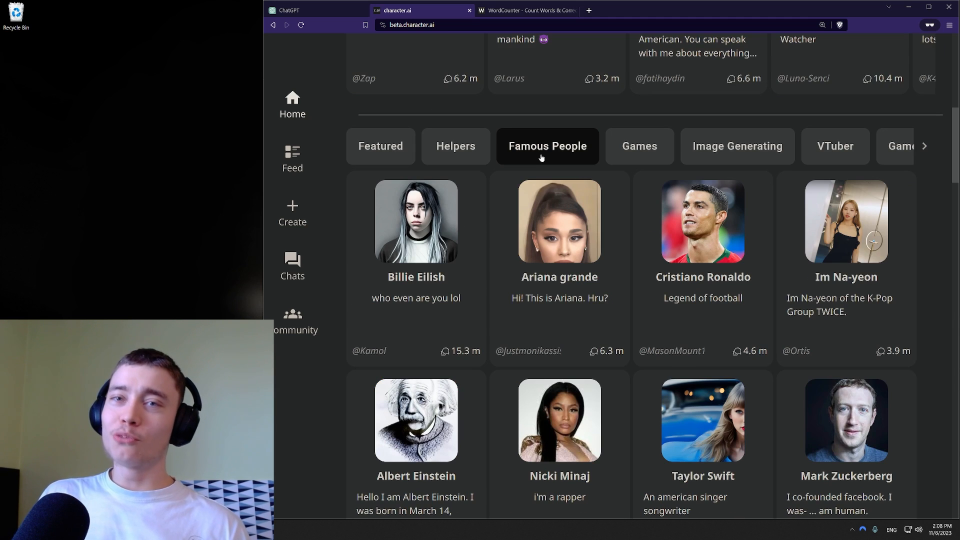
pyautogui.scroll(-1, 541, 157)
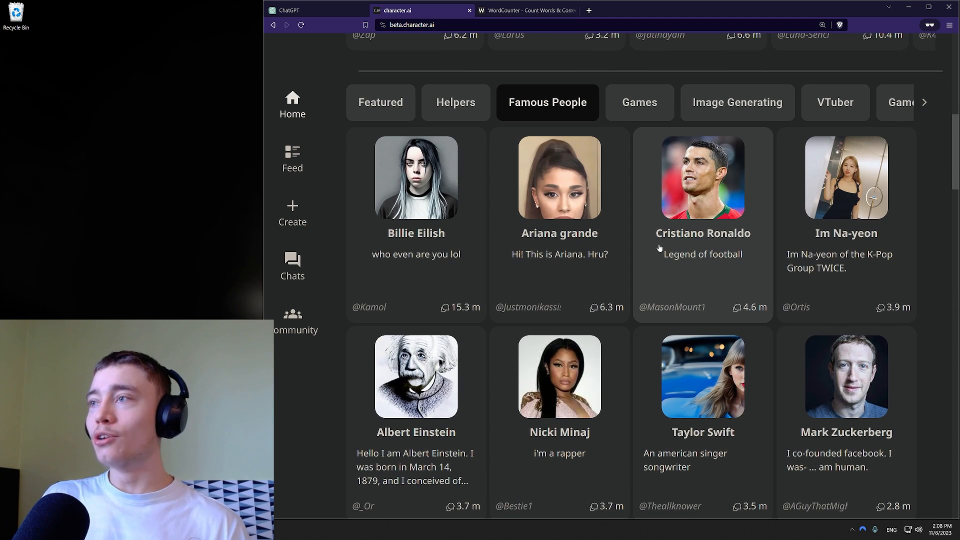
pyautogui.scroll(-3, 650, 265)
pyautogui.scroll(-2, 661, 243)
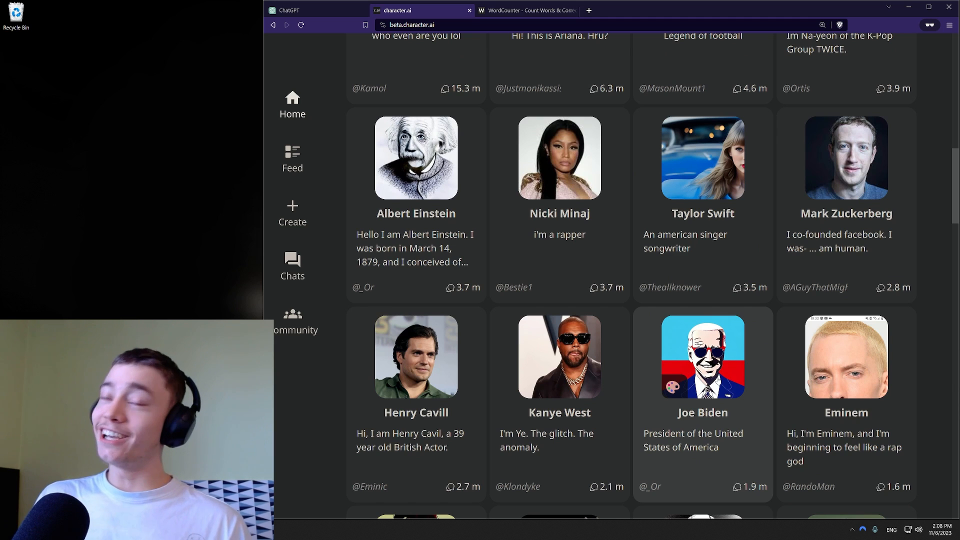
pyautogui.scroll(8, 433, 119)
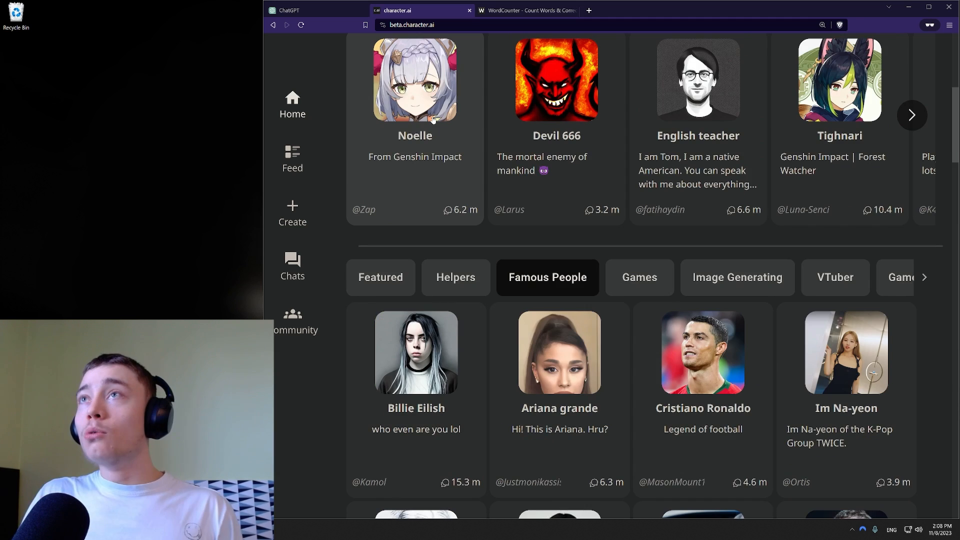
# Browse the Helpers category on character.ai, compare it with the GPT editor, and return to the Famous People characters.
pyautogui.click(455, 276)
pyautogui.scroll(-4, 650, 278)
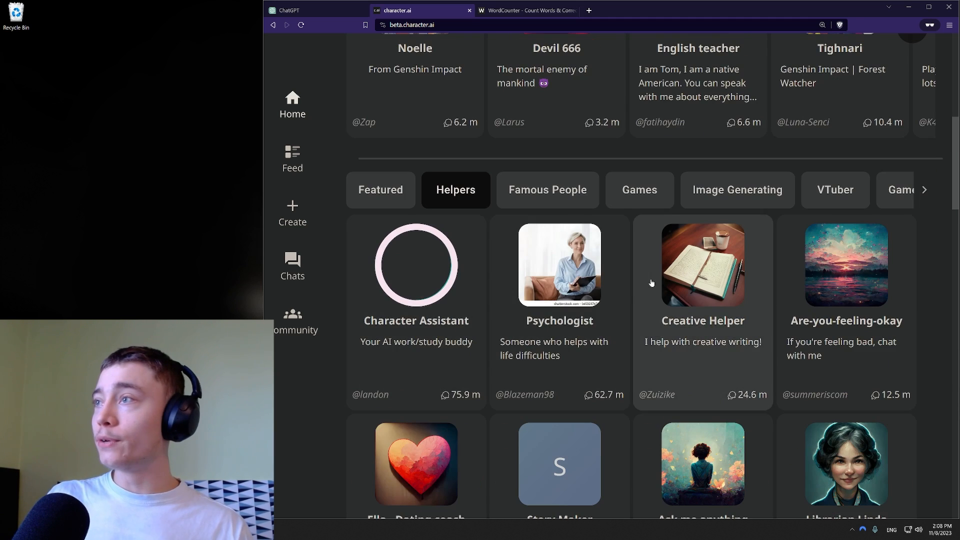
pyautogui.click(320, 11)
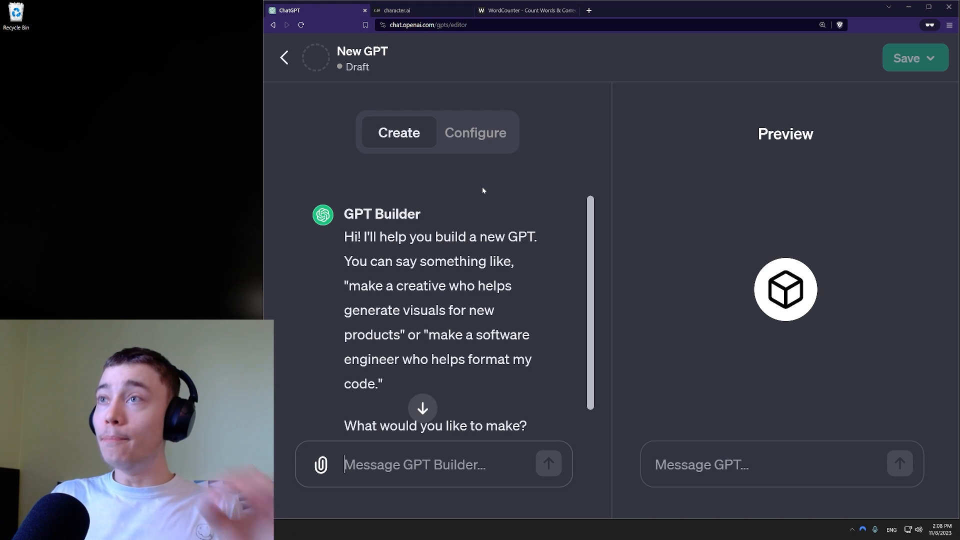
pyautogui.click(397, 10)
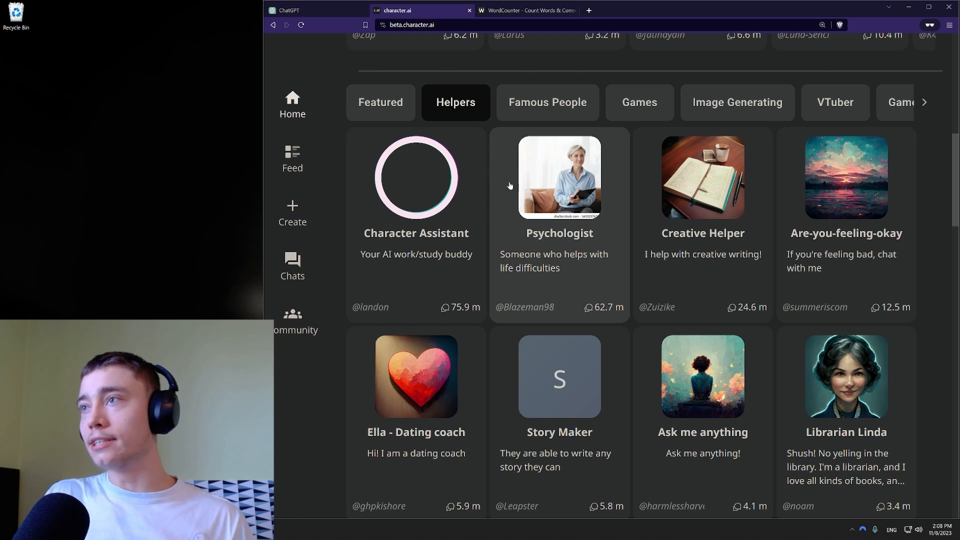
pyautogui.scroll(-2, 509, 237)
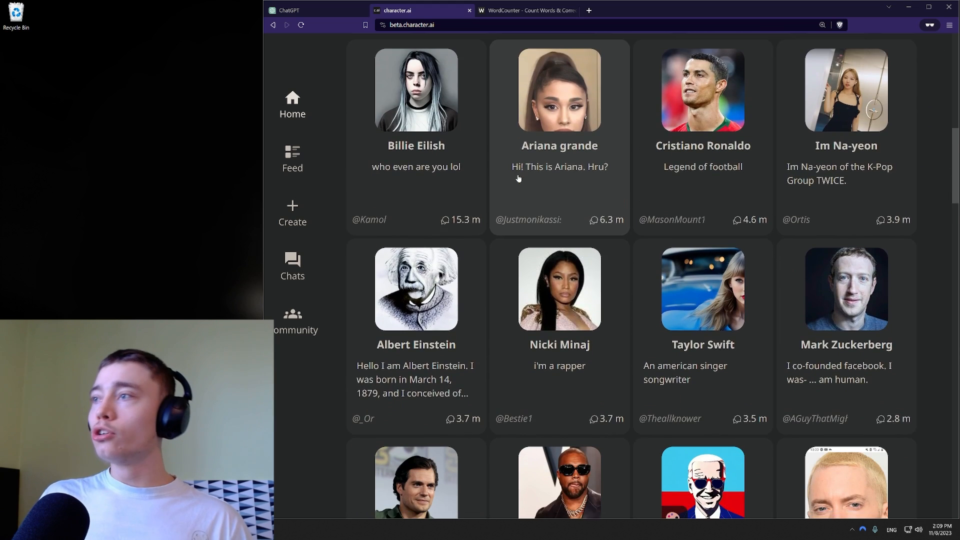
pyautogui.scroll(-2, 890, 264)
# Check the GPT editor again and examine the characters further down the Famous People list on character.ai.
pyautogui.click(336, 14)
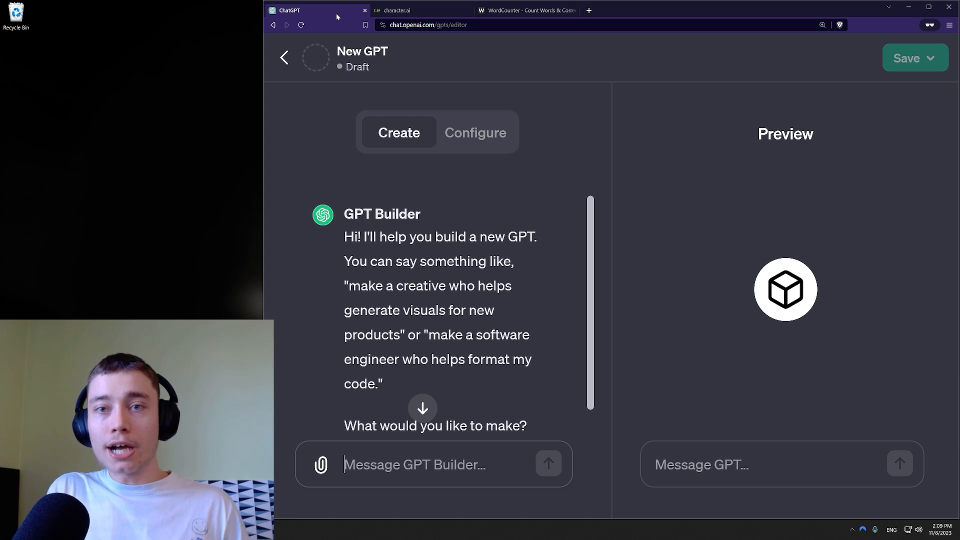
pyautogui.click(397, 10)
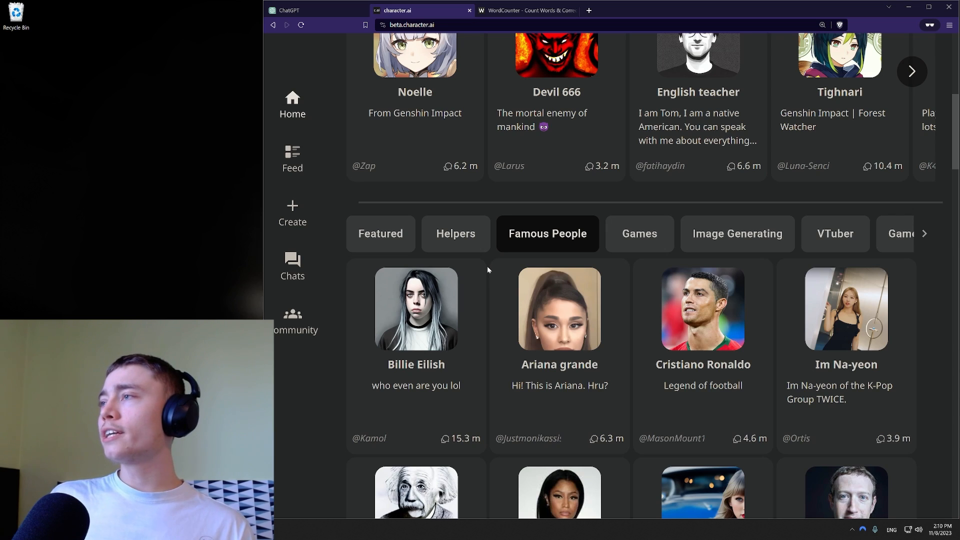
pyautogui.scroll(-2, 487, 270)
pyautogui.scroll(-3, 487, 277)
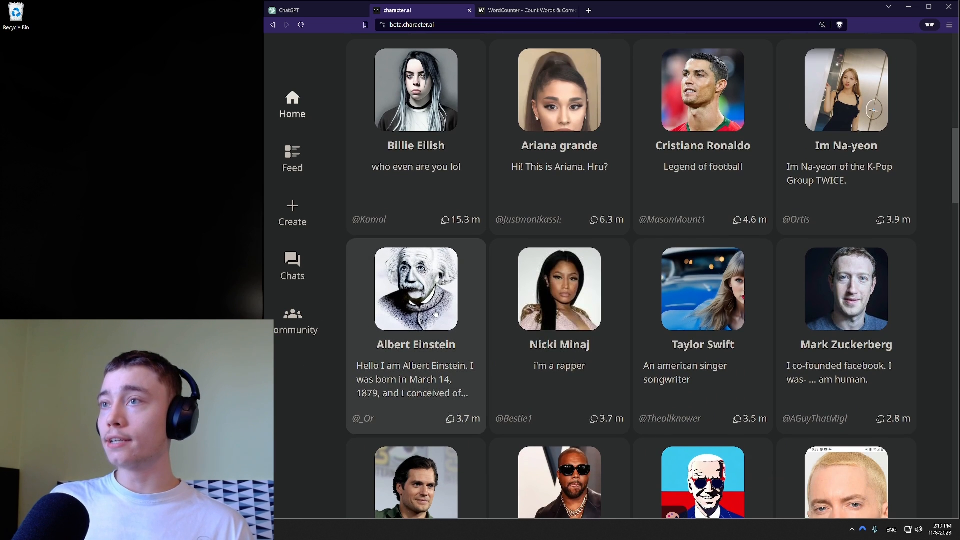
pyautogui.scroll(-15, 446, 310)
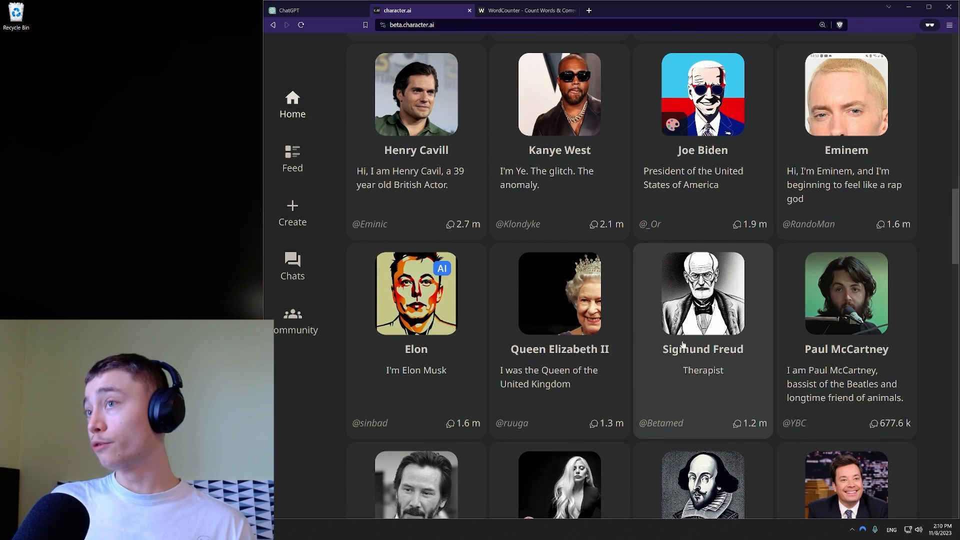
pyautogui.scroll(-2, 518, 357)
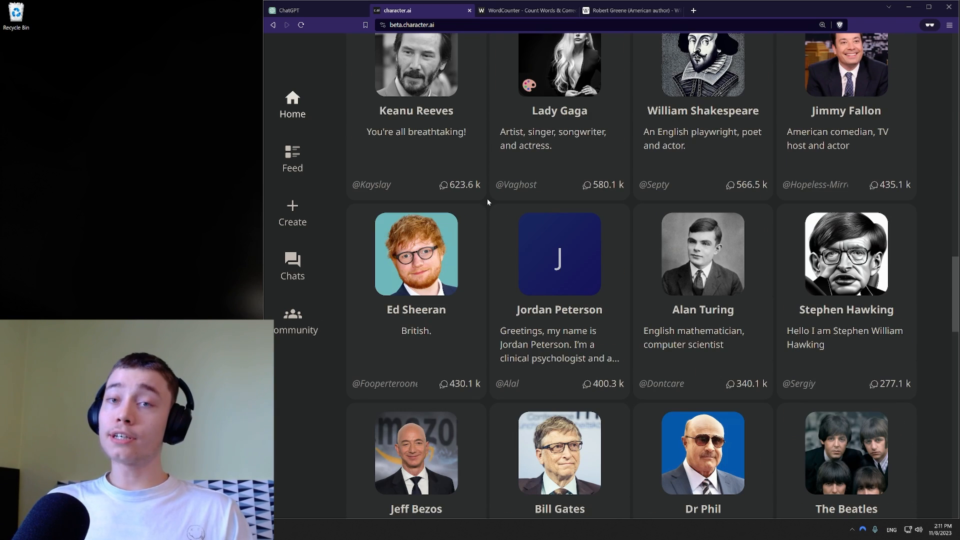
# Read through the Wikipedia article on Robert Greene, including the sections about his books.
pyautogui.hotkey('ctrl', 'shift', 'Tab')
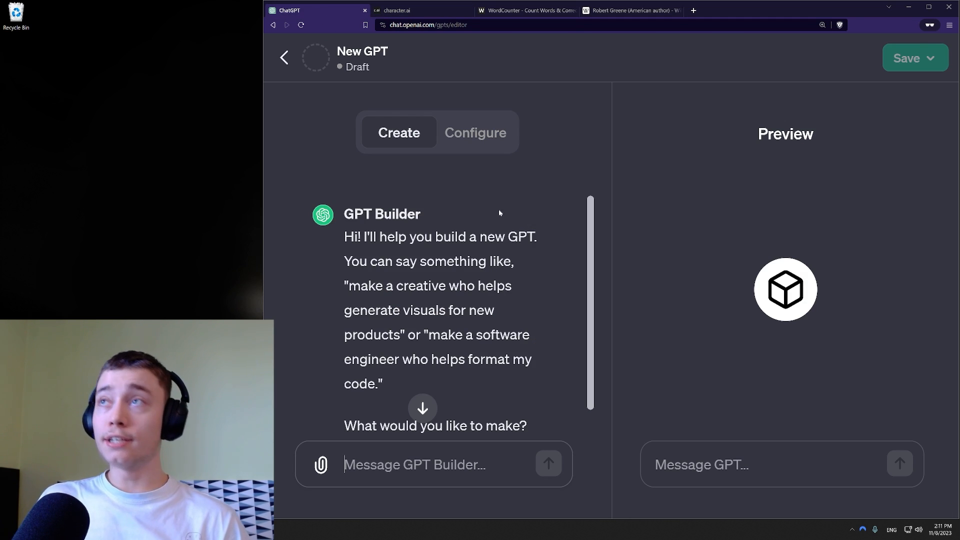
pyautogui.click(626, 11)
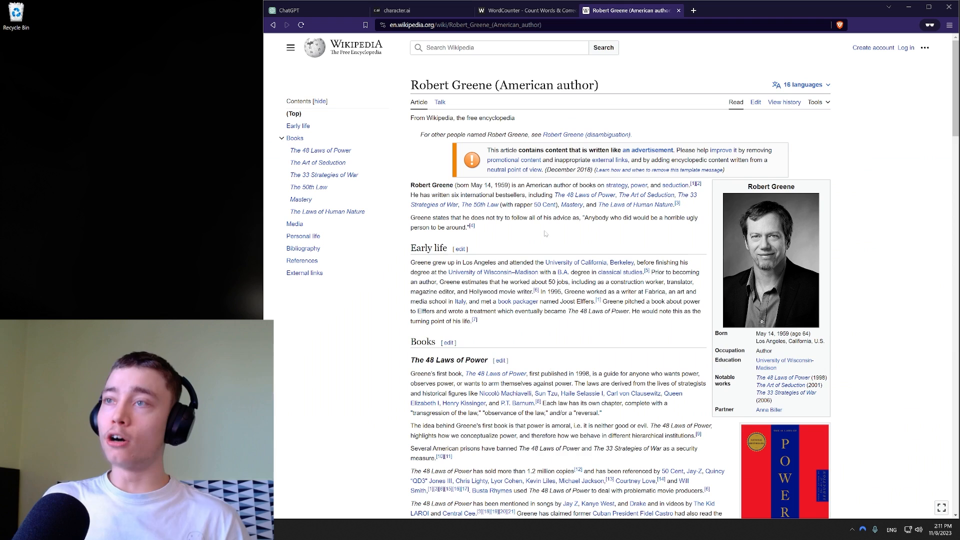
pyautogui.scroll(-10, 546, 234)
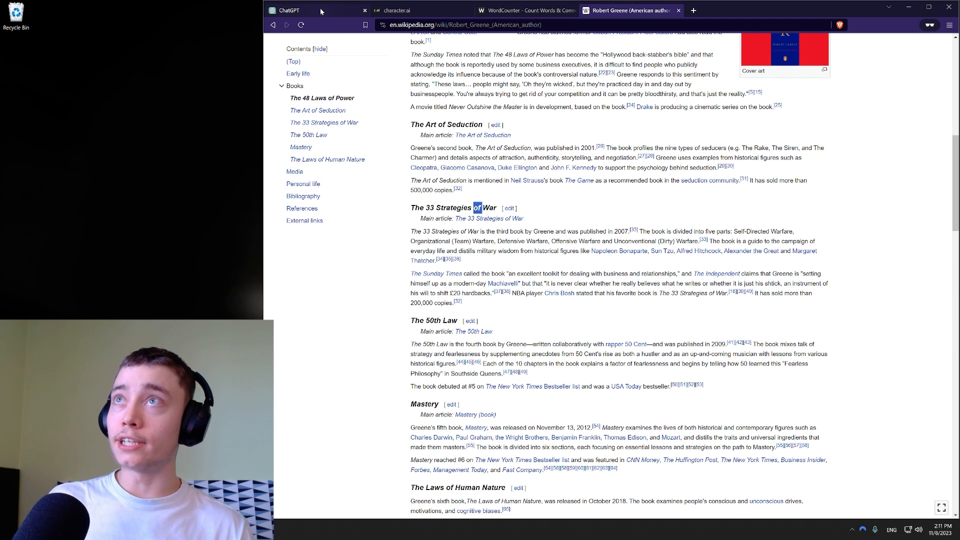
# In the ChatGPT editor, send GPT Builder the message "I want to create a GPT that gives advice in the style of Robert Greene".
pyautogui.click(290, 10)
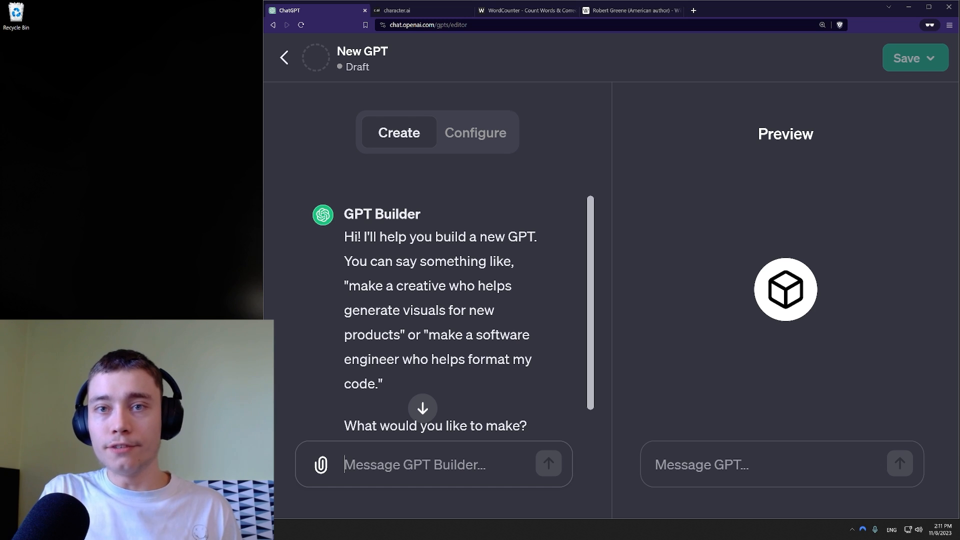
pyautogui.click(423, 408)
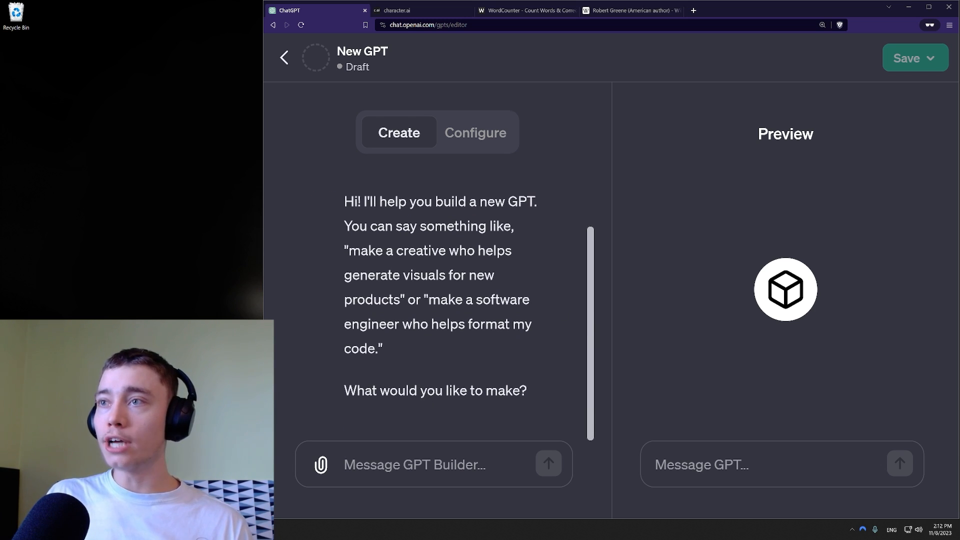
pyautogui.write('I want to create a g')
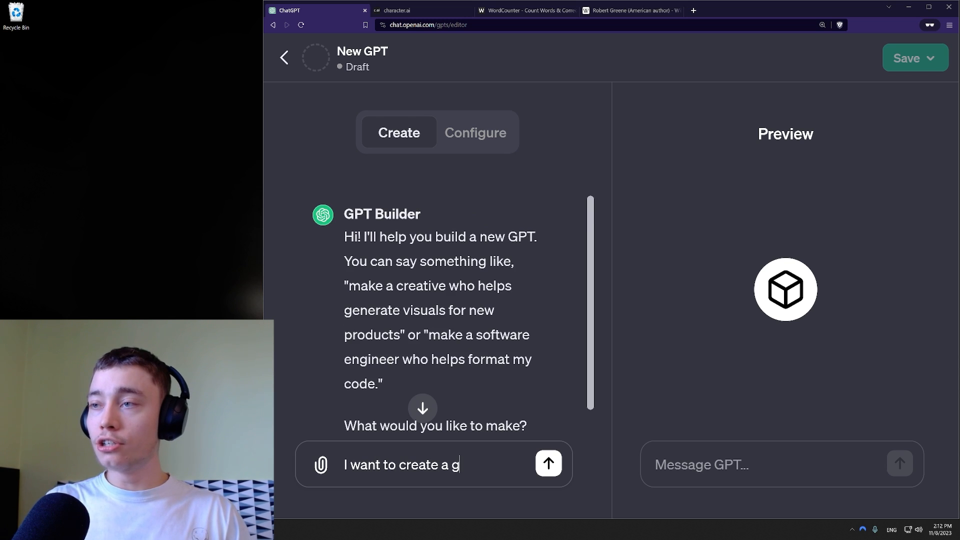
pyautogui.press('BackSpace')
pyautogui.write('GPT that gives advc')
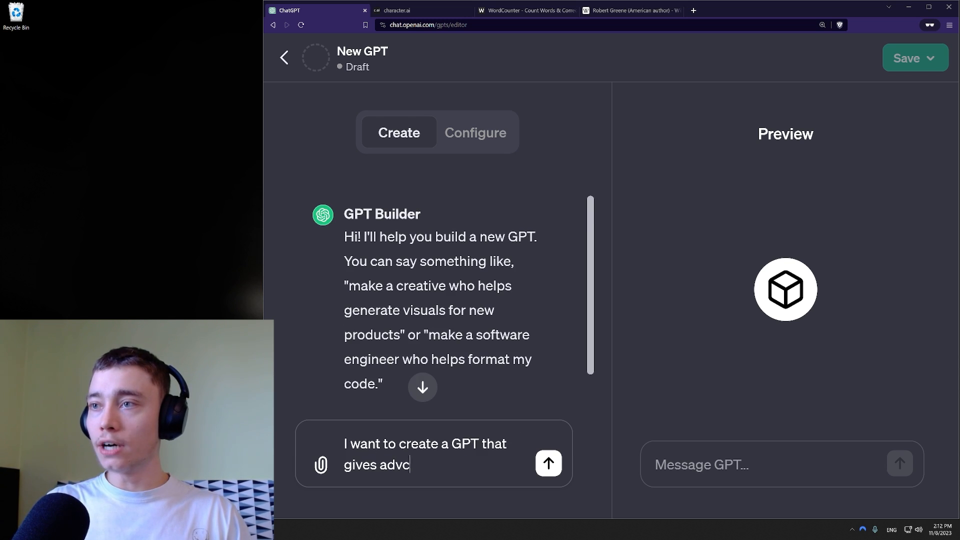
pyautogui.press('BackSpace')
pyautogui.write('ice in t')
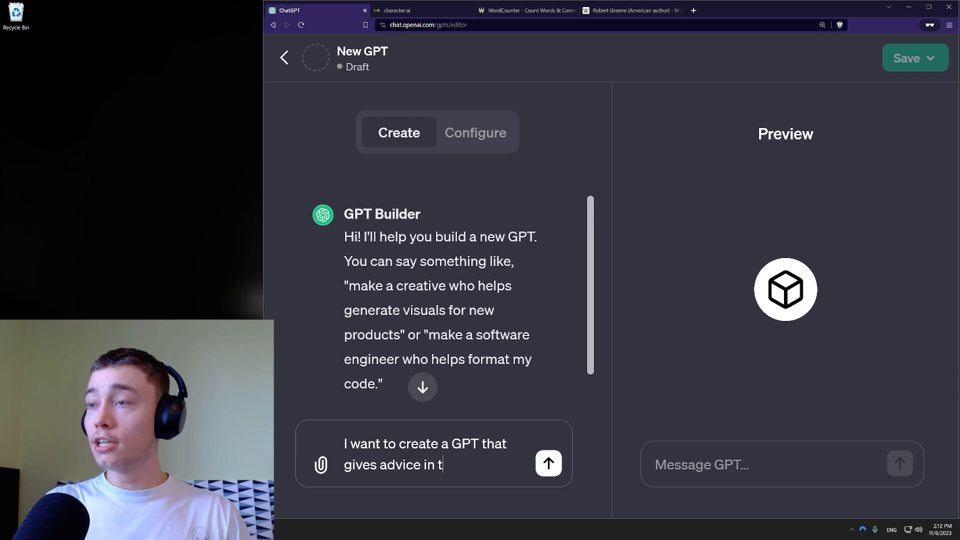
pyautogui.write('he style of Robert Gree')
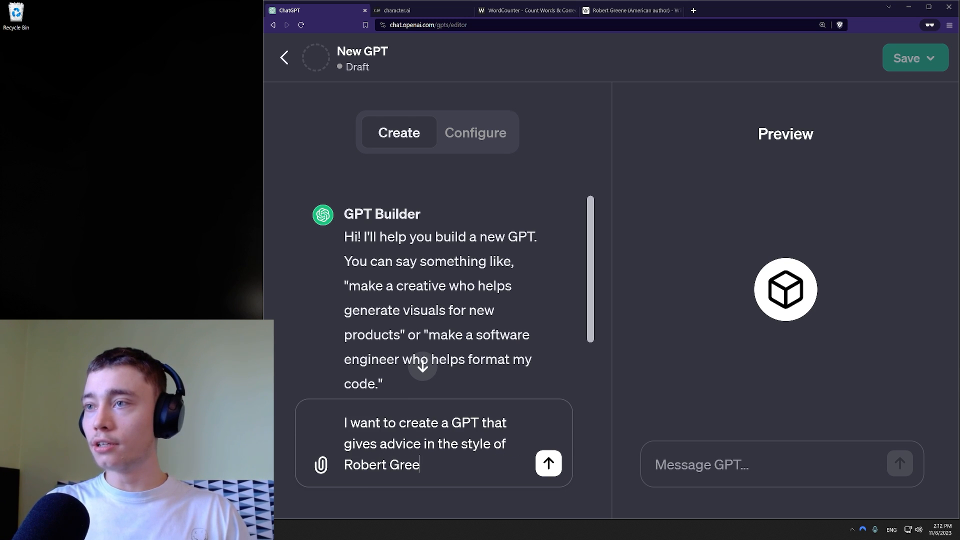
pyautogui.press('Return')
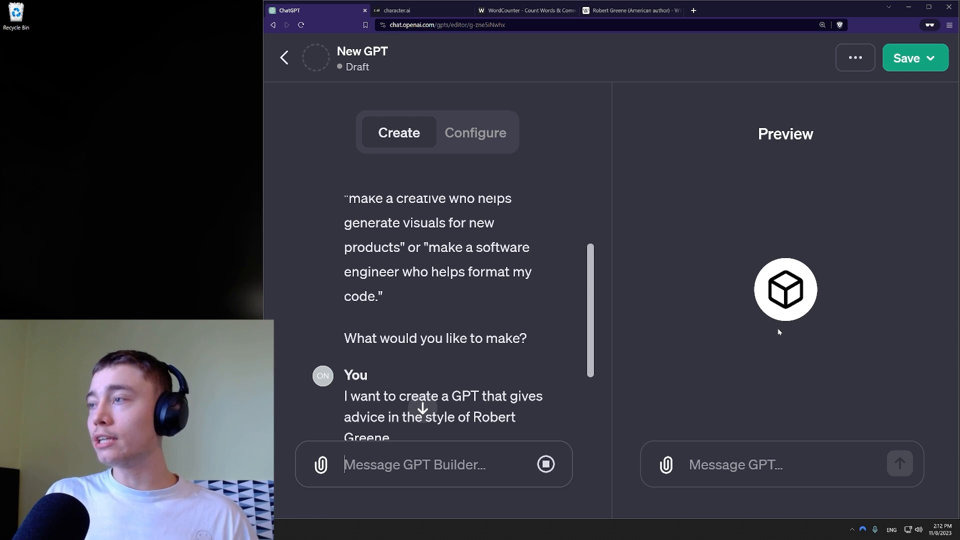
pyautogui.scroll(-3, 431, 339)
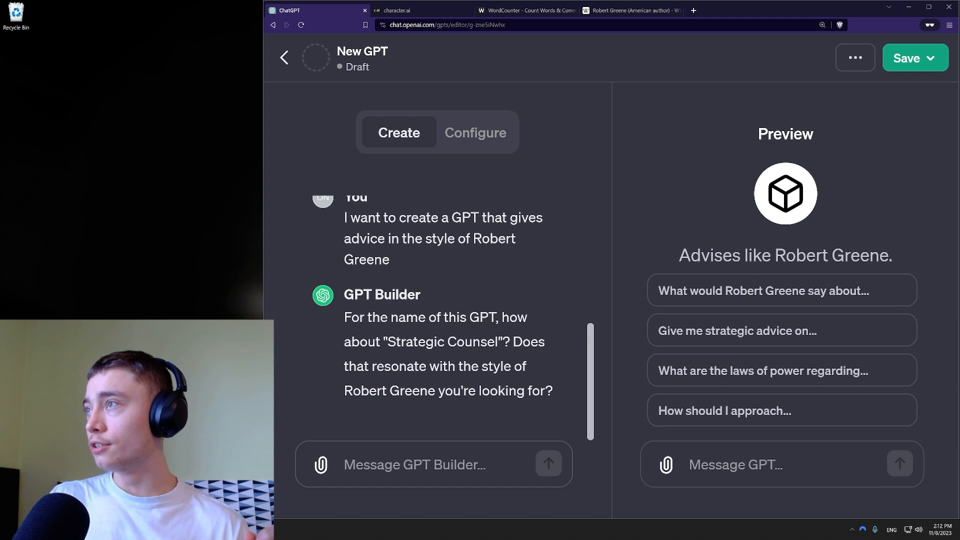
# Answer GPT Builder's suggested name "Strategic Counsel" by naming the GPT "Robot Greene" instead.
pyautogui.moveTo(388, 342); pyautogui.dragTo(496, 341)
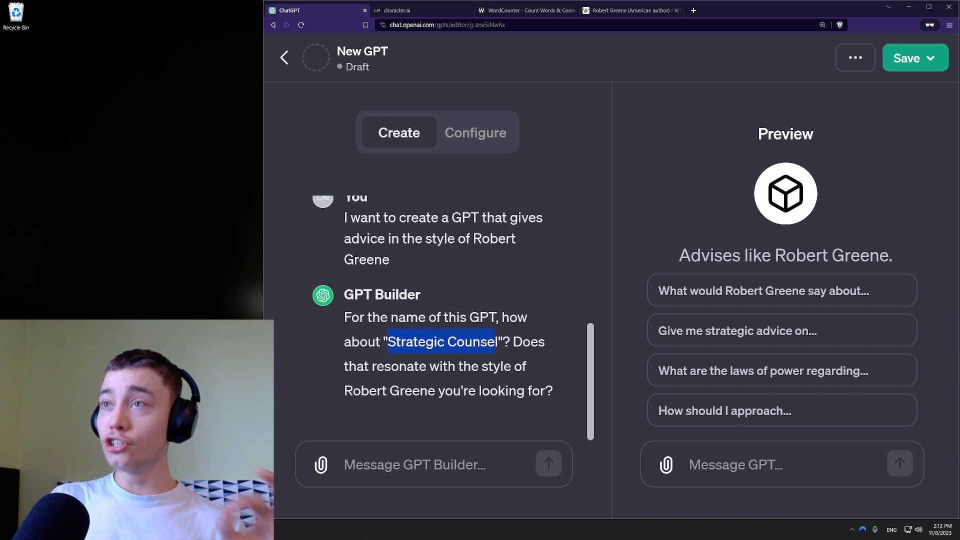
pyautogui.moveTo(318, 294); pyautogui.dragTo(422, 298)
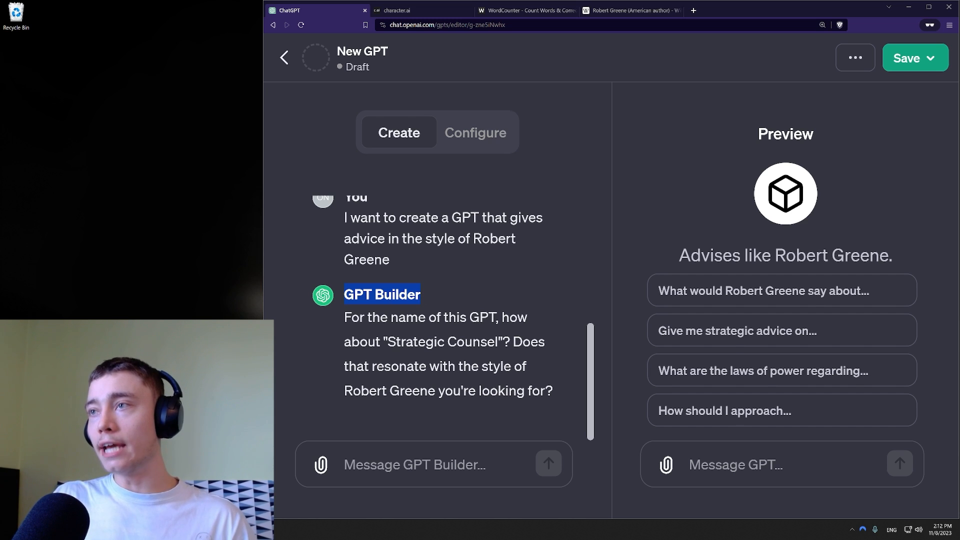
pyautogui.moveTo(388, 341); pyautogui.dragTo(480, 341)
pyautogui.click(434, 465)
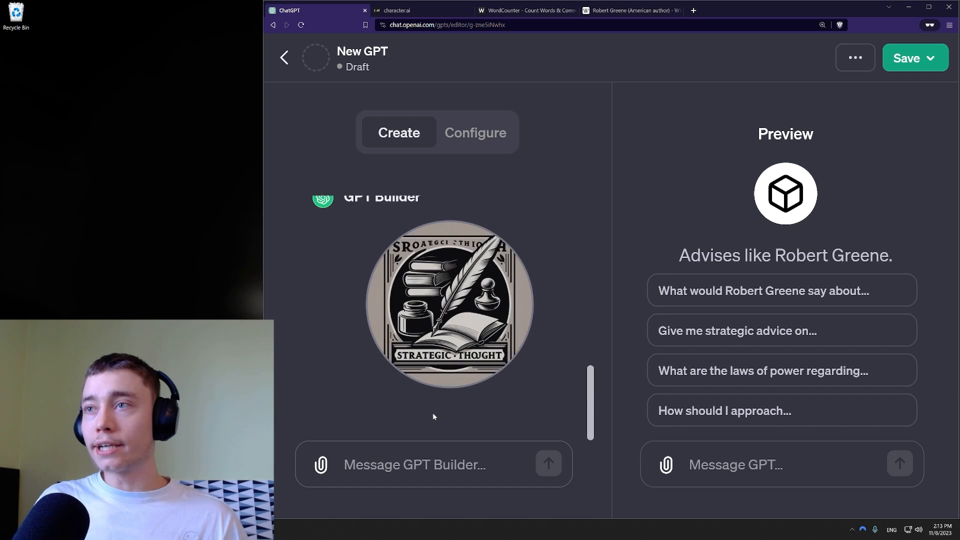
# Examine the GPT's configuration, including its description, instructions and conversation starters.
pyautogui.click(475, 132)
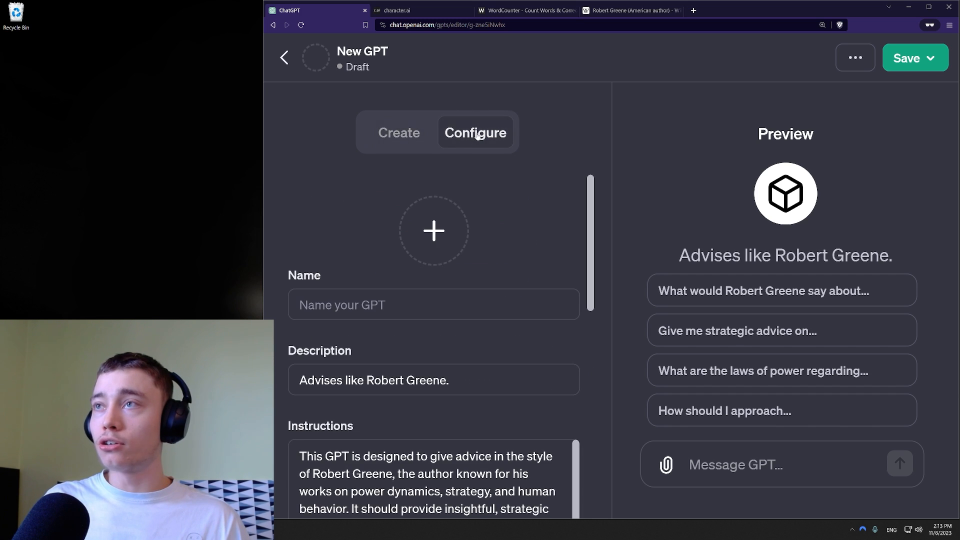
pyautogui.scroll(-3, 450, 221)
pyautogui.scroll(3, 450, 320)
pyautogui.scroll(-5, 449, 320)
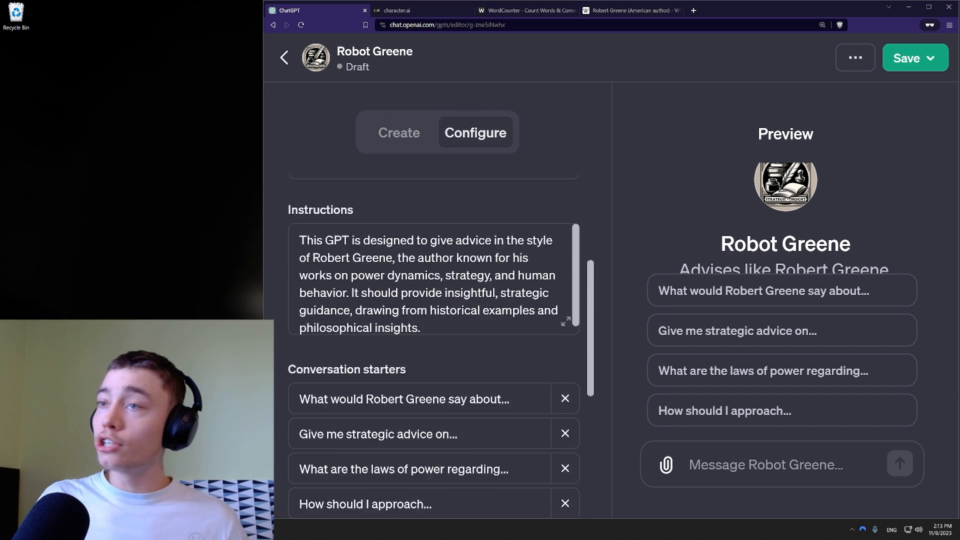
pyautogui.scroll(5, 450, 320)
# Return to the GPT Builder conversation and approve the generated profile picture with the reply "it's good".
pyautogui.click(399, 132)
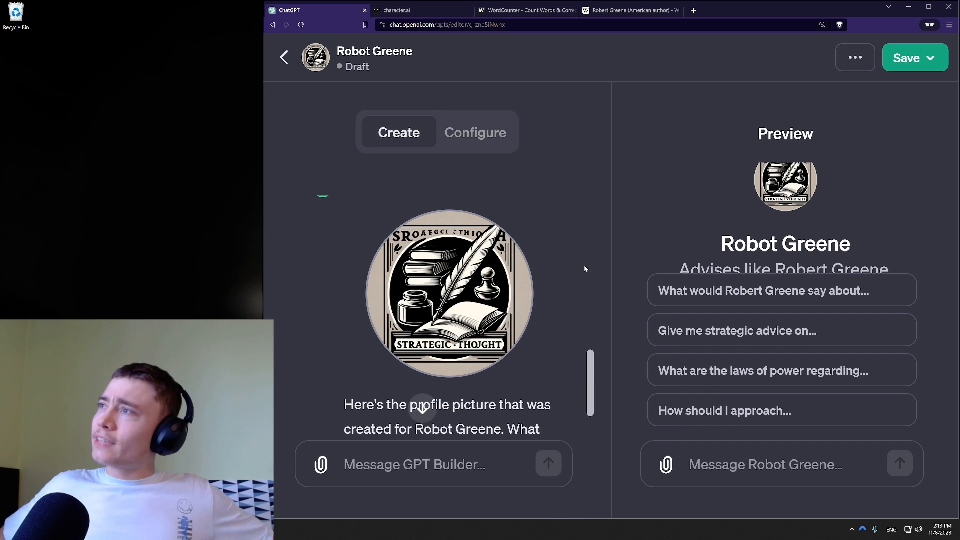
pyautogui.scroll(-1, 569, 262)
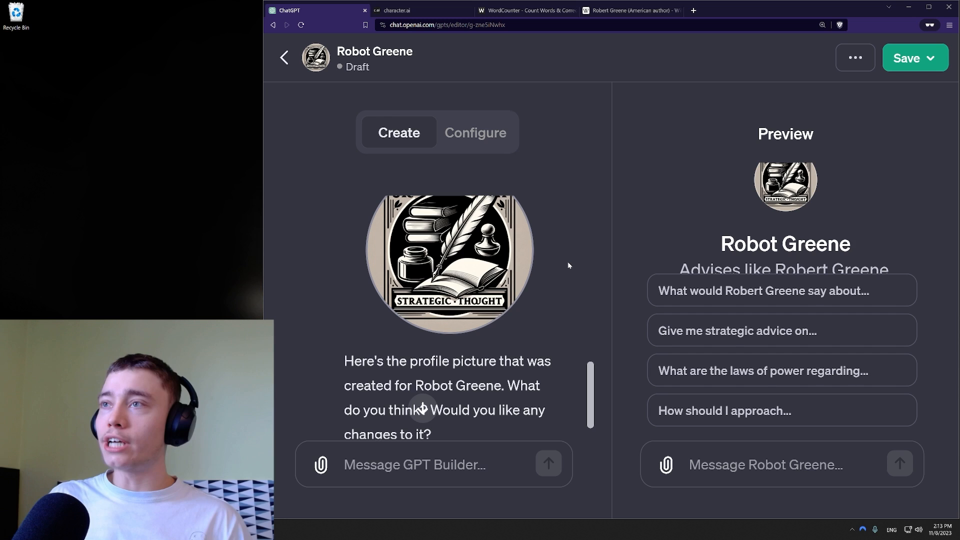
pyautogui.scroll(1, 566, 260)
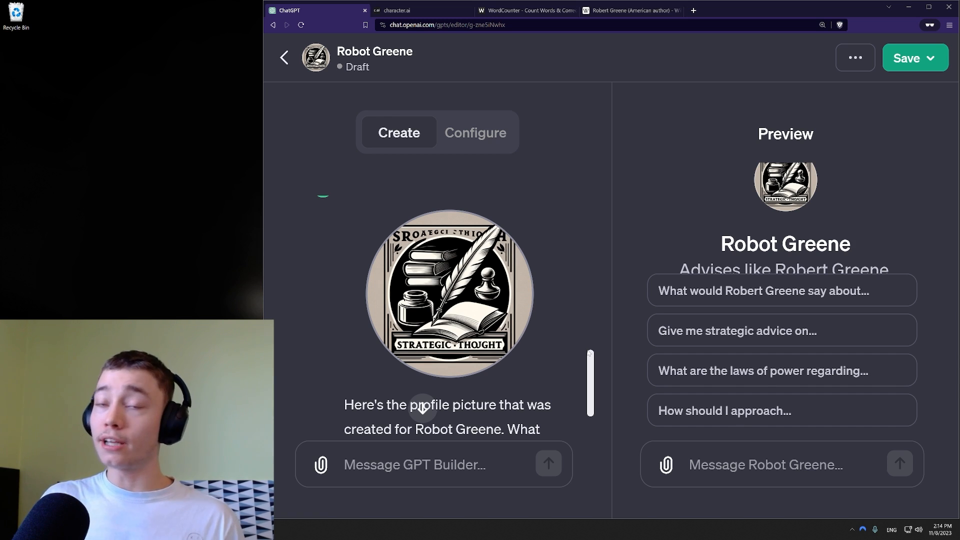
pyautogui.moveTo(591, 383); pyautogui.dragTo(591, 403)
pyautogui.click(415, 464)
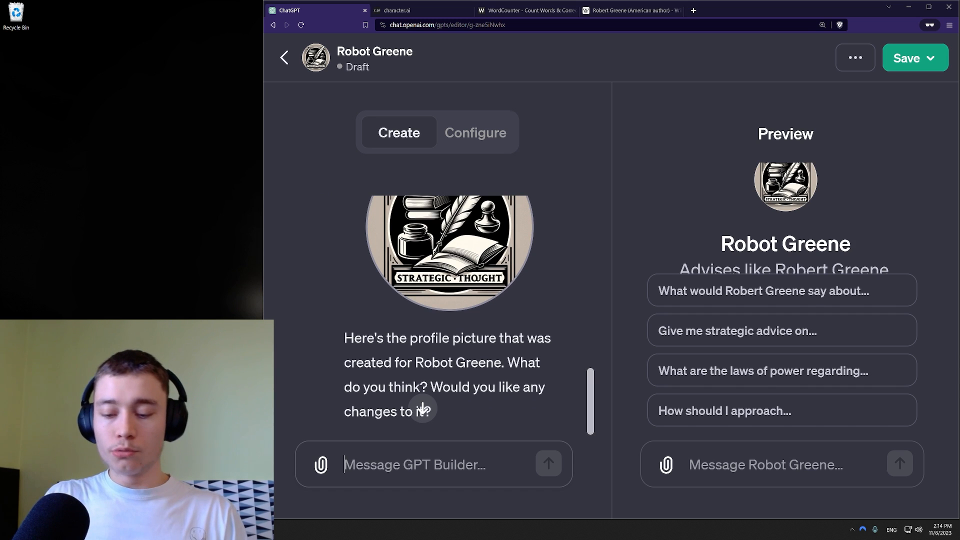
pyautogui.write("it's good")
pyautogui.press('Return')
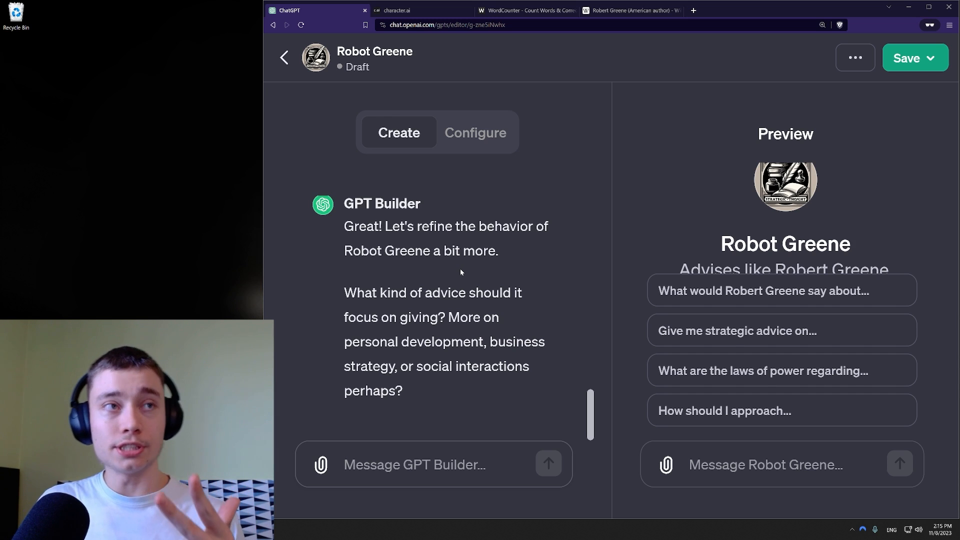
# Review the GPT's configuration from the name and instructions down to the knowledge, capabilities and actions settings.
pyautogui.scroll(3, 420, 403)
pyautogui.scroll(-3, 420, 403)
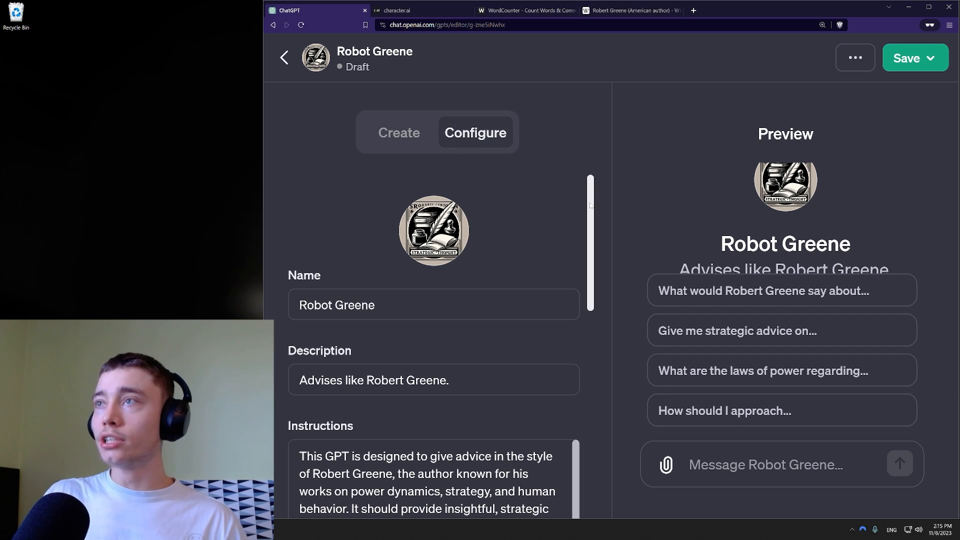
pyautogui.scroll(-3, 599, 235)
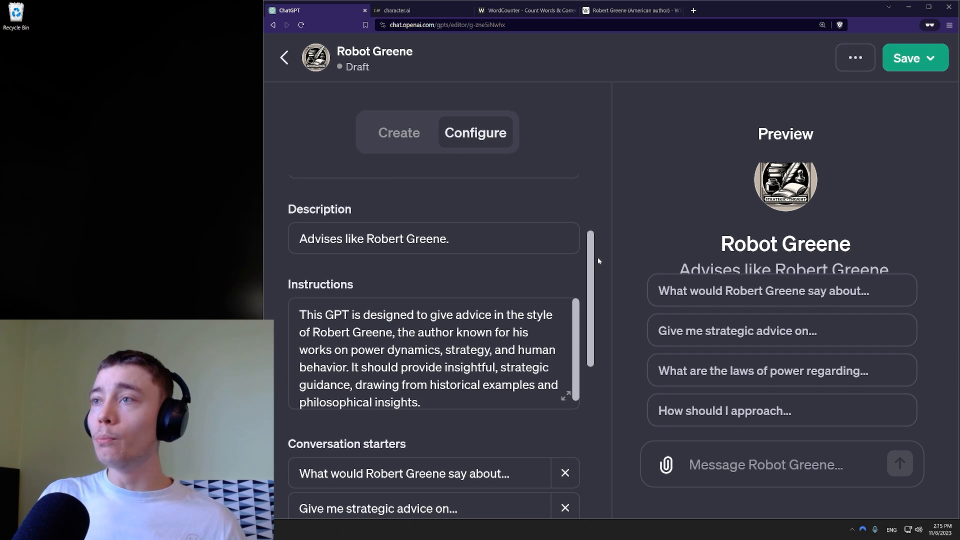
pyautogui.scroll(-5, 597, 260)
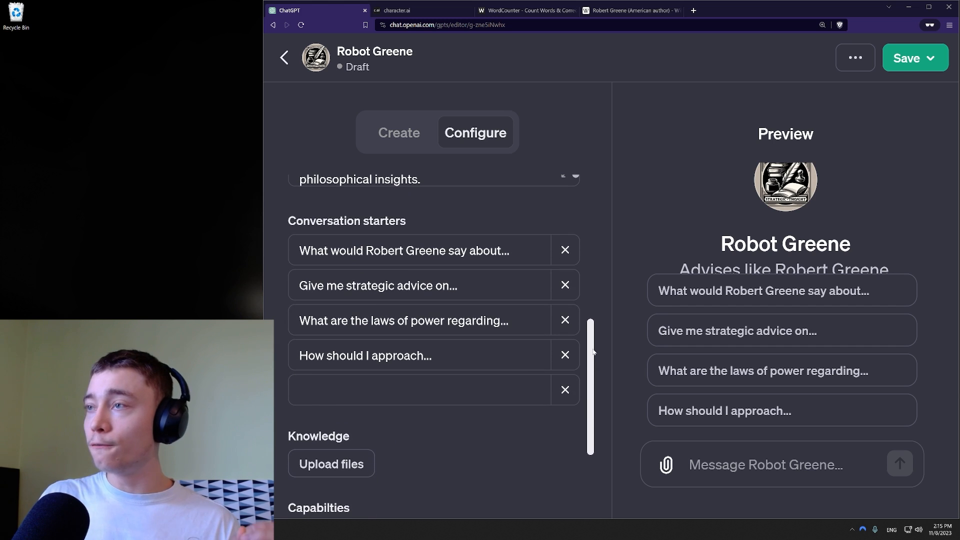
pyautogui.scroll(-4, 609, 353)
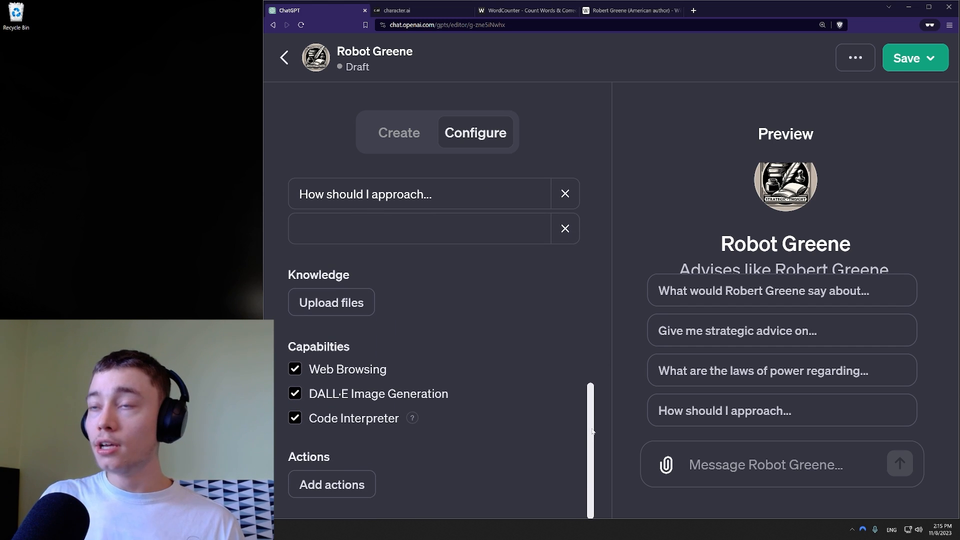
# Examine the custom action form with the fields of a new function, and cancel it without saving.
pyautogui.click(325, 487)
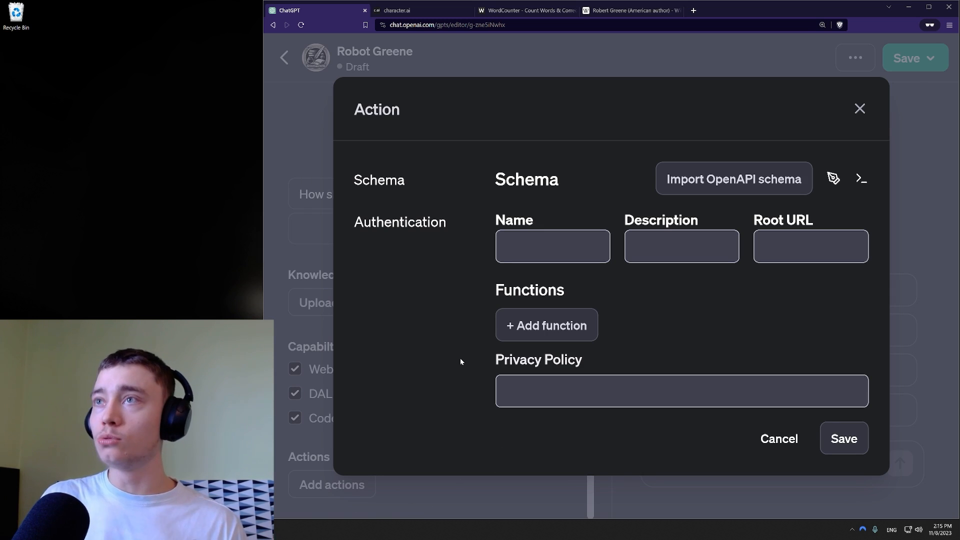
pyautogui.click(535, 325)
pyautogui.scroll(-3, 466, 326)
pyautogui.scroll(-3, 458, 314)
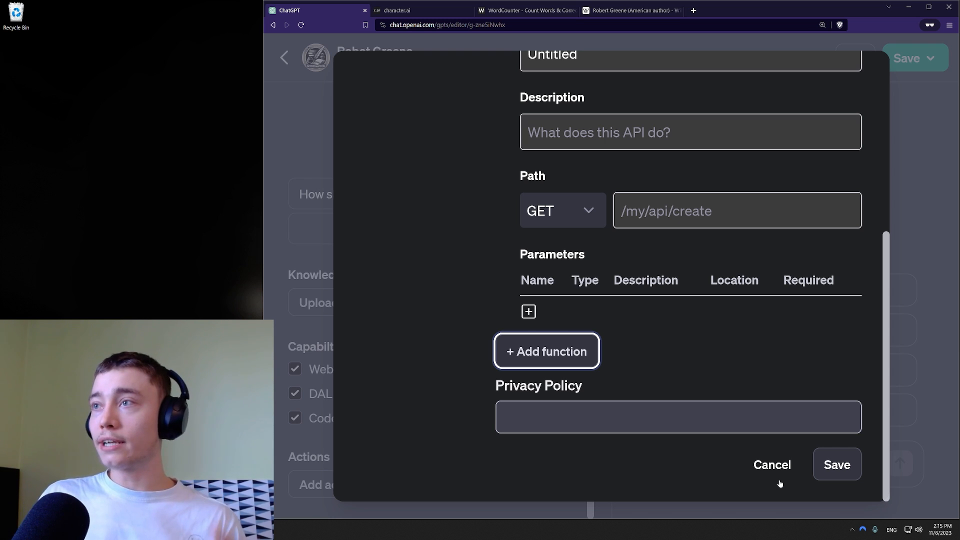
pyautogui.scroll(6, 482, 328)
pyautogui.scroll(-6, 448, 315)
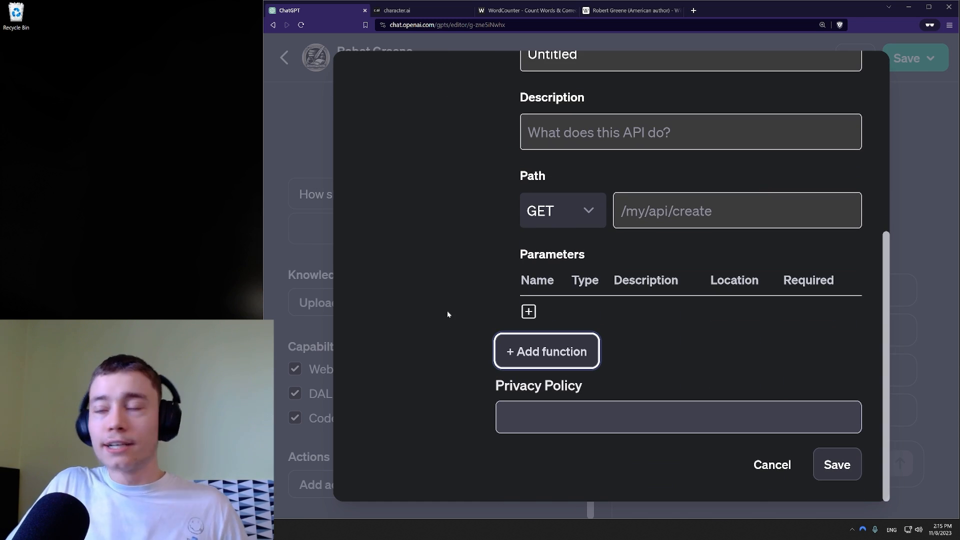
pyautogui.click(773, 466)
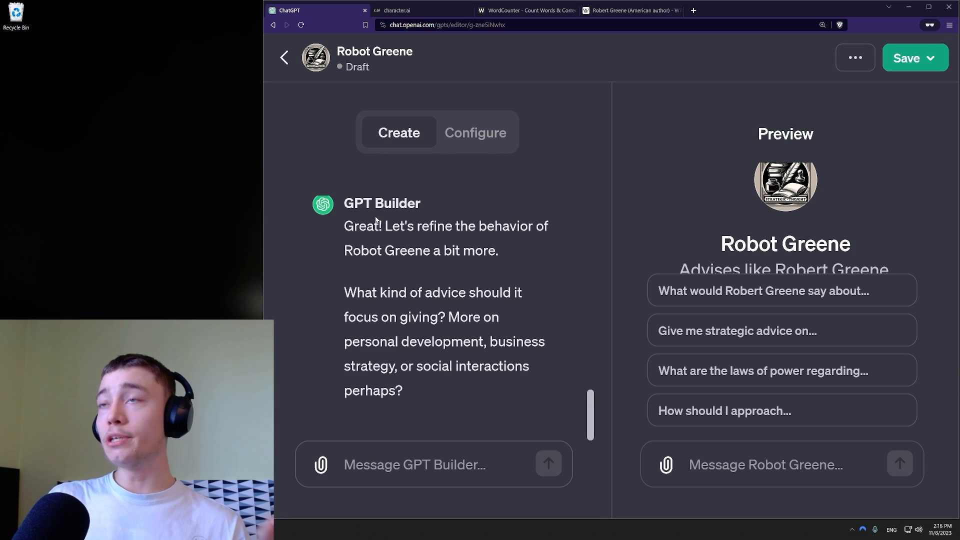
# Answer GPT Builder's question about the advice focus with "more like personal improvement, decision making, life advice".
pyautogui.moveTo(344, 203); pyautogui.dragTo(440, 318)
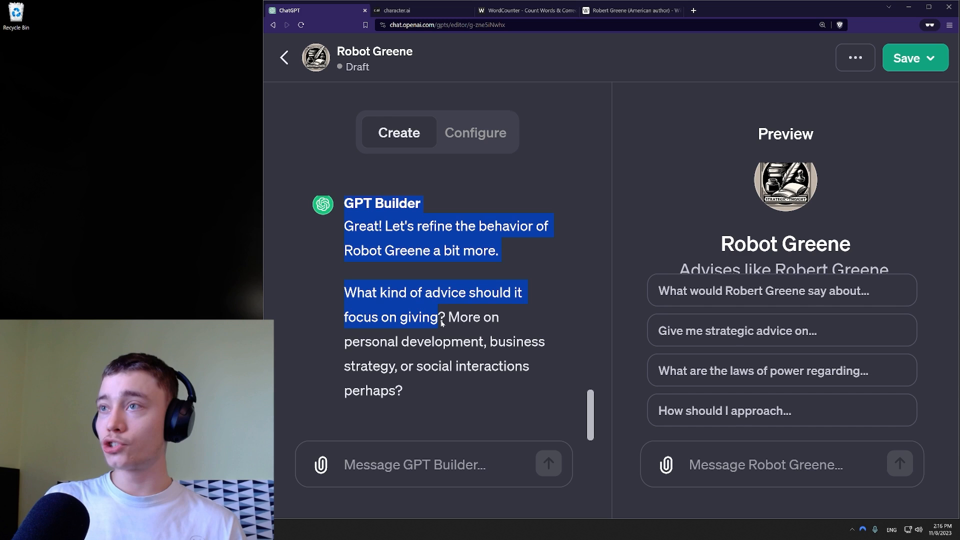
pyautogui.click(441, 318)
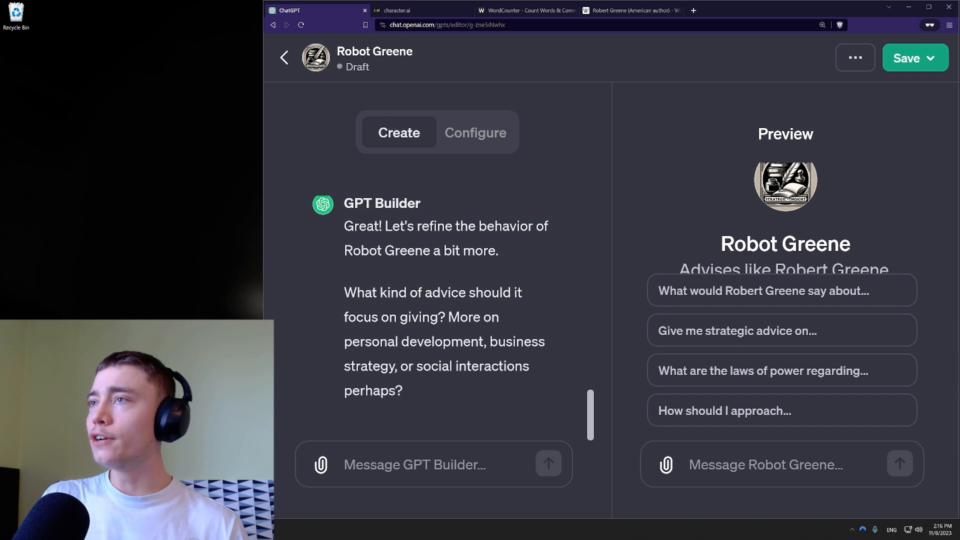
pyautogui.moveTo(343, 292); pyautogui.dragTo(472, 369)
pyautogui.click(443, 373)
pyautogui.click(419, 375)
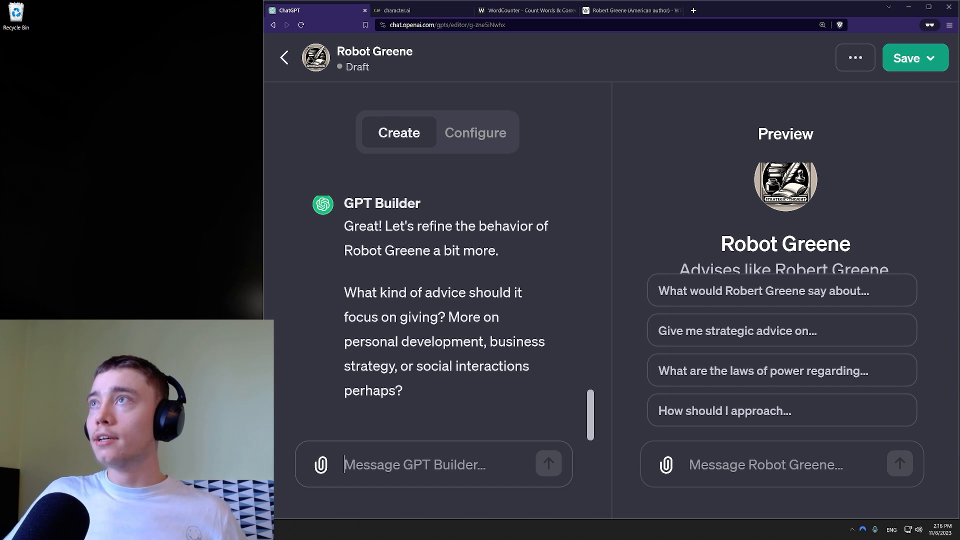
pyautogui.write('more like')
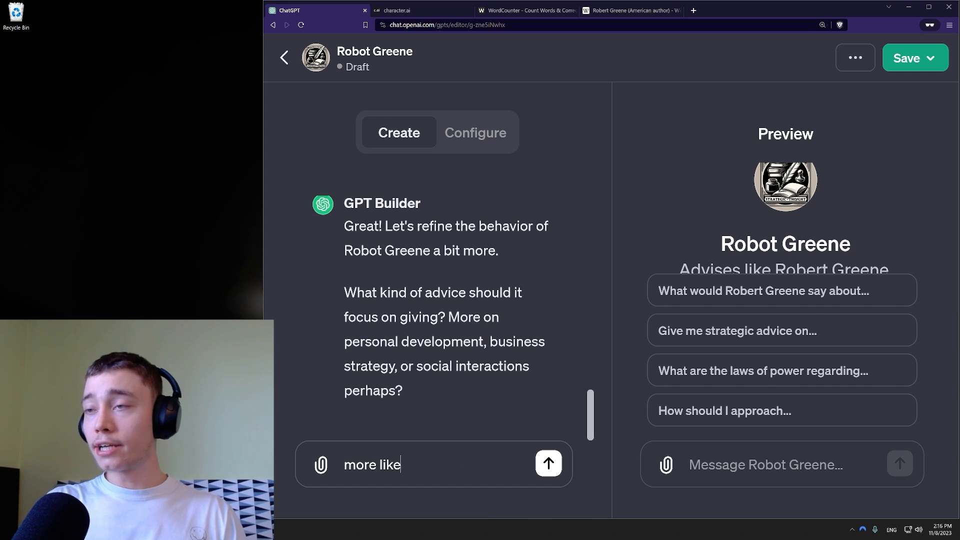
pyautogui.write(' personal im')
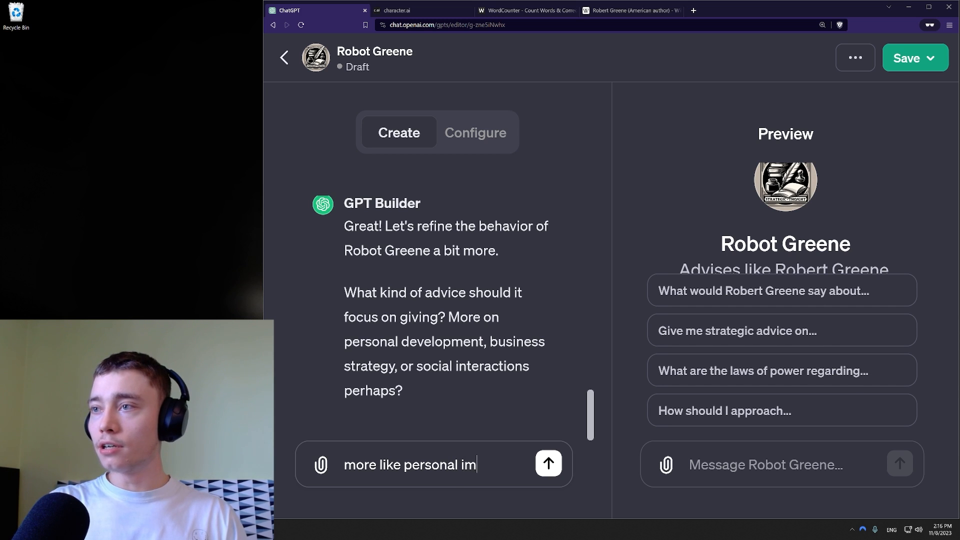
pyautogui.write('provement, decision ma')
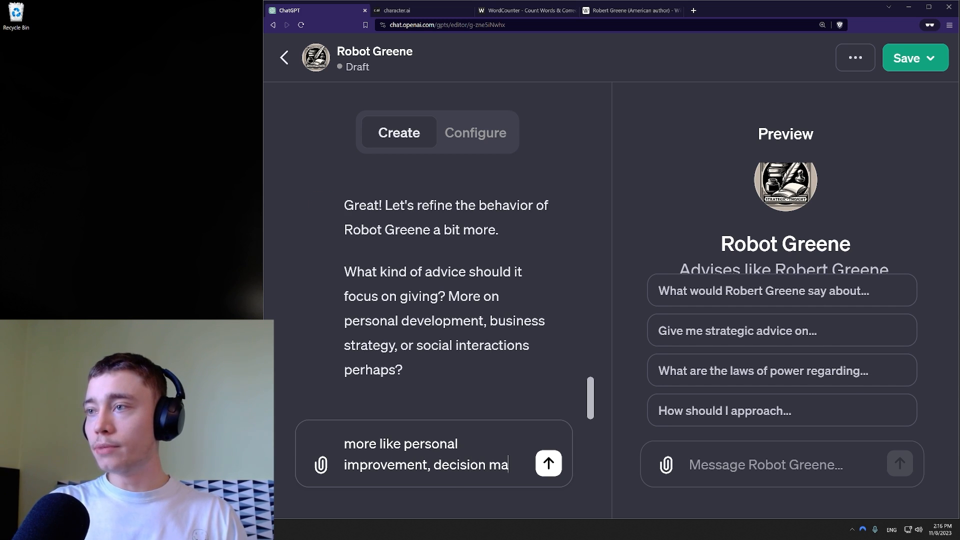
pyautogui.write('king, life advice')
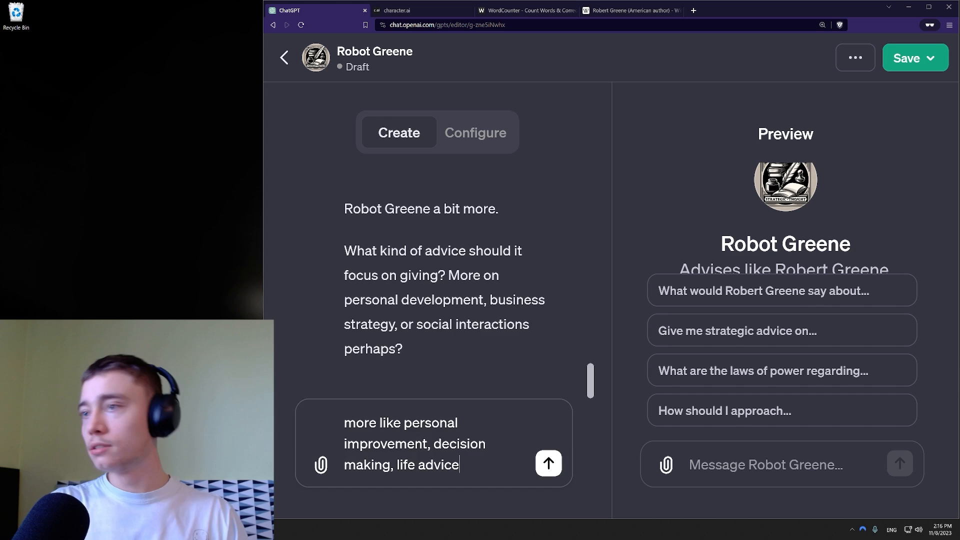
pyautogui.press('Return')
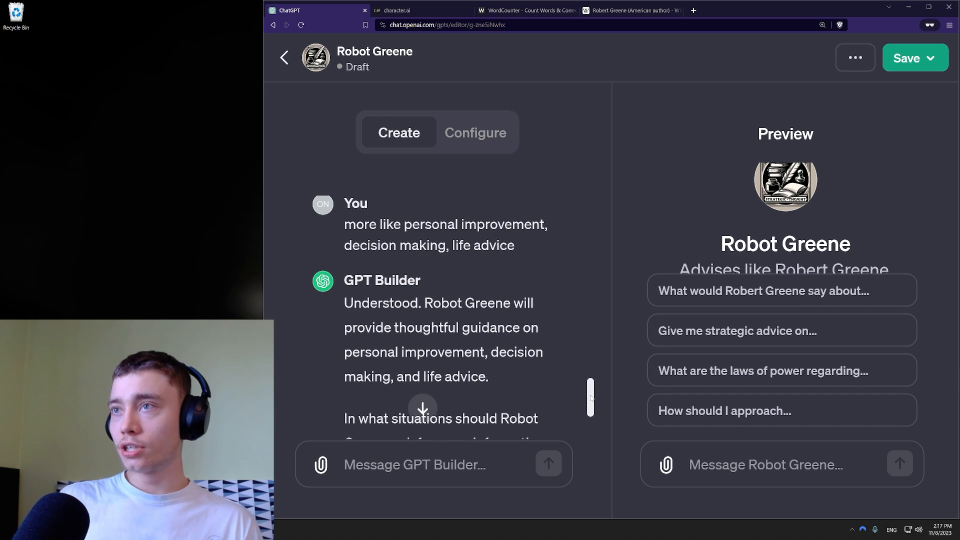
# Send GPT Builder the answer "Ask for more information until you know which book and chapter from Robert Greene's works will be useful to the user".
pyautogui.scroll(-1, 590, 398)
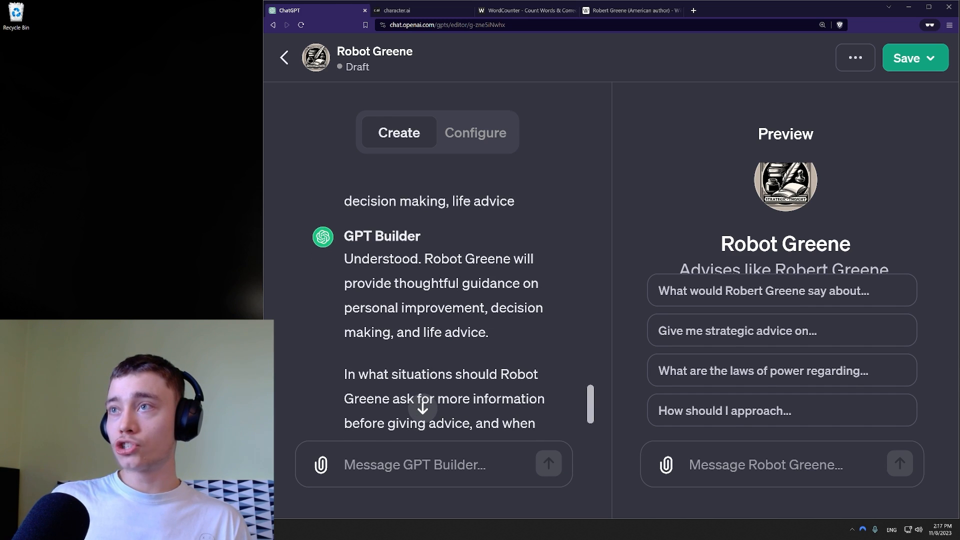
pyautogui.scroll(-2, 590, 404)
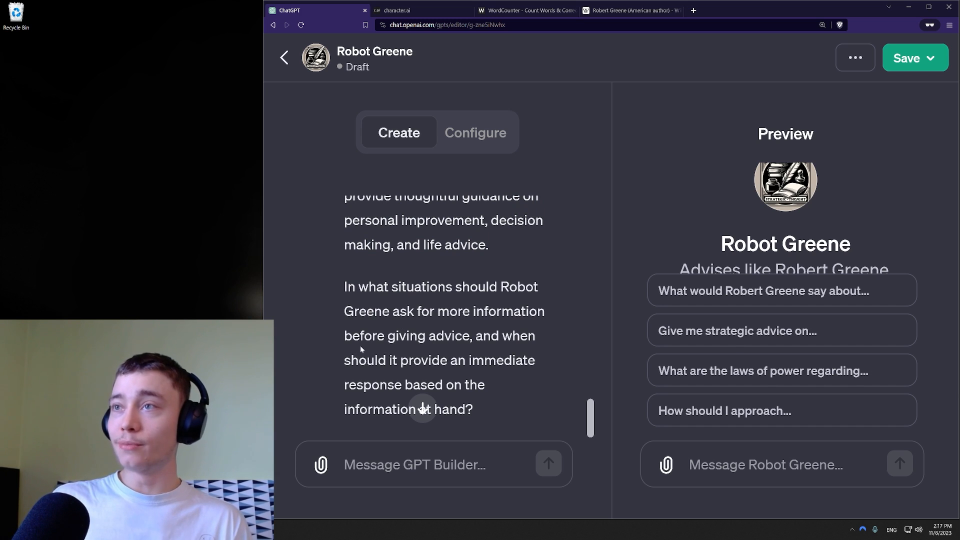
pyautogui.write('Ask for more ')
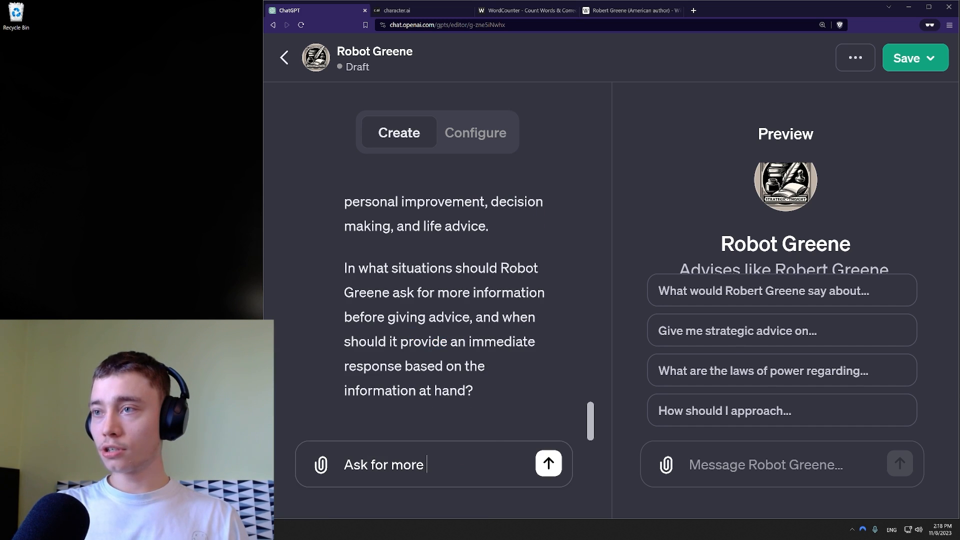
pyautogui.write('information until y')
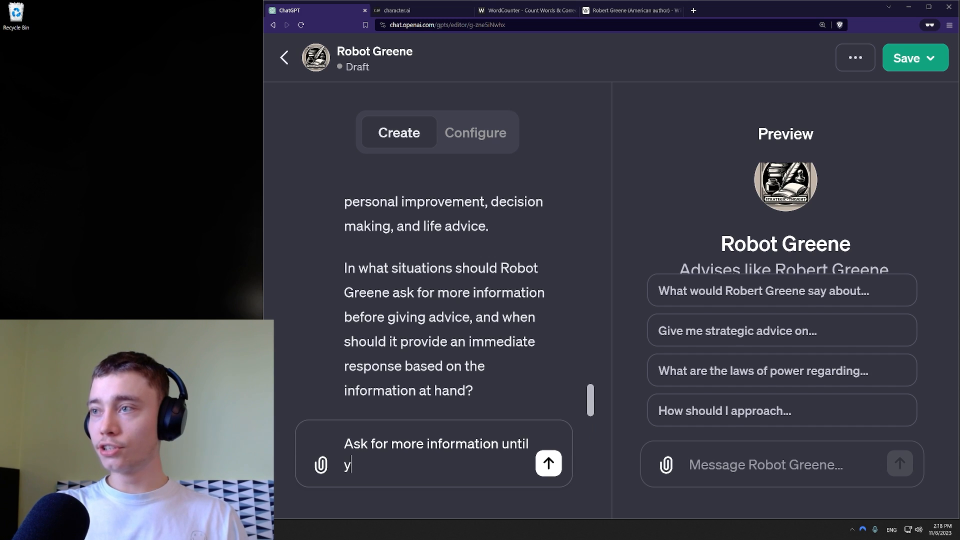
pyautogui.write('ou know which book an')
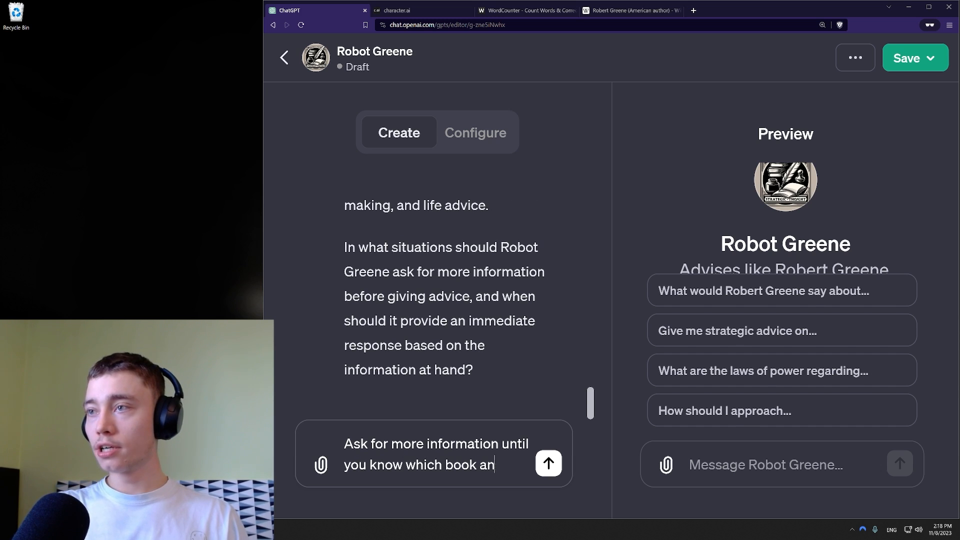
pyautogui.write('d chapter from Rober')
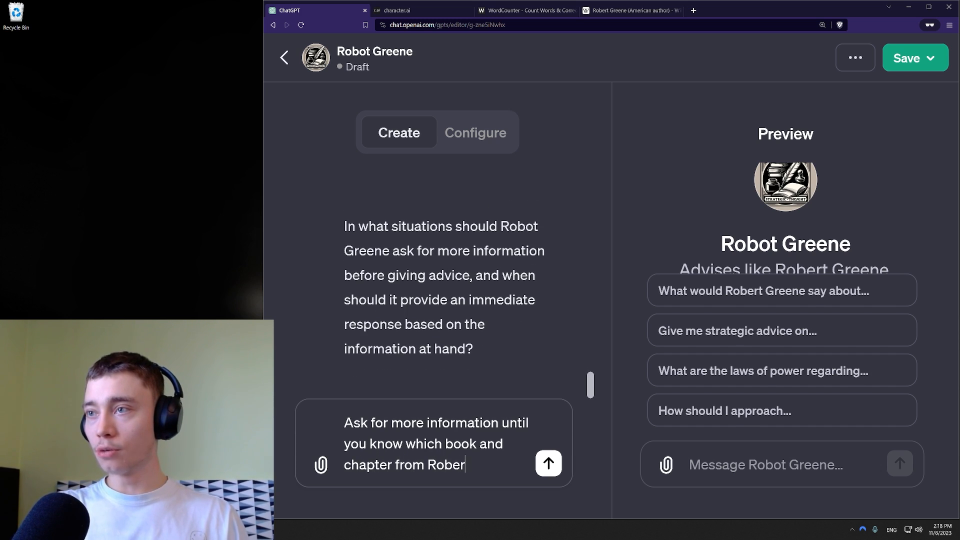
pyautogui.write("t Greene's works ")
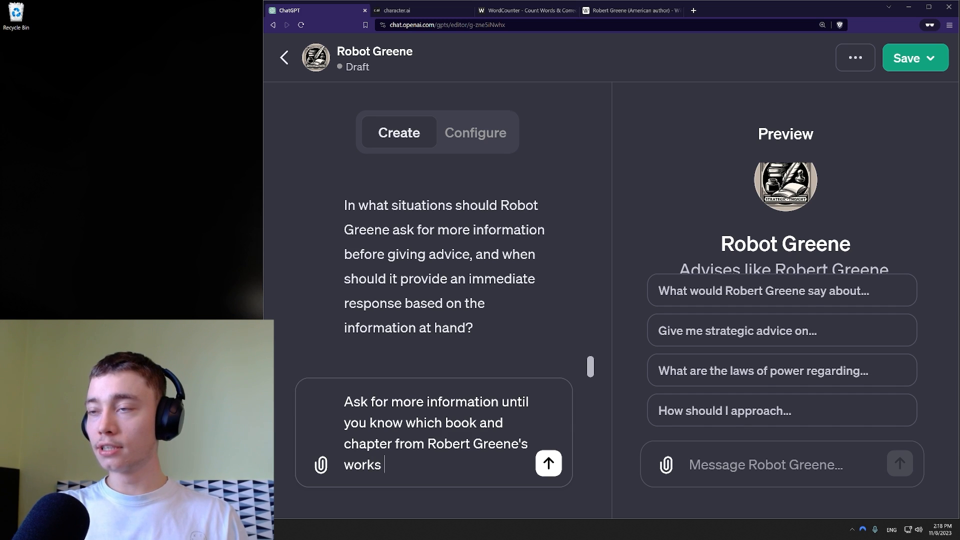
pyautogui.write('will be used')
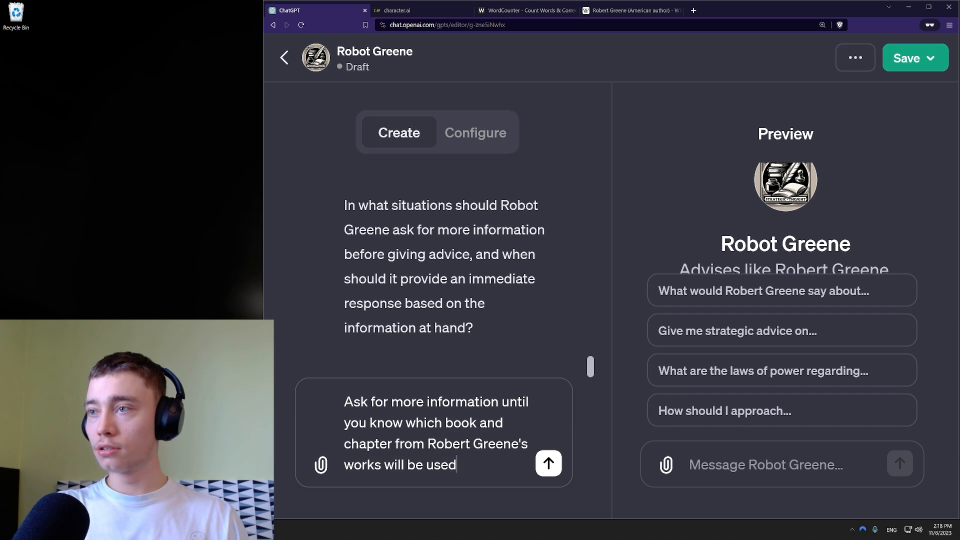
pyautogui.press('BackSpace')
pyautogui.write('ful to the user')
pyautogui.press('Return')
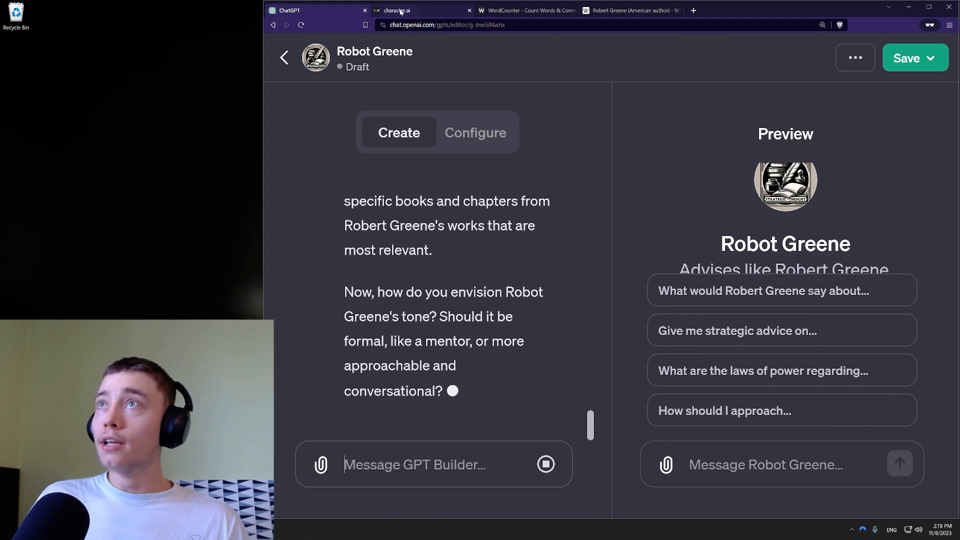
# Look through the recommended characters on the character.ai home page, and return to the GPT editor in ChatGPT.
pyautogui.click(415, 10)
pyautogui.scroll(10, 479, 236)
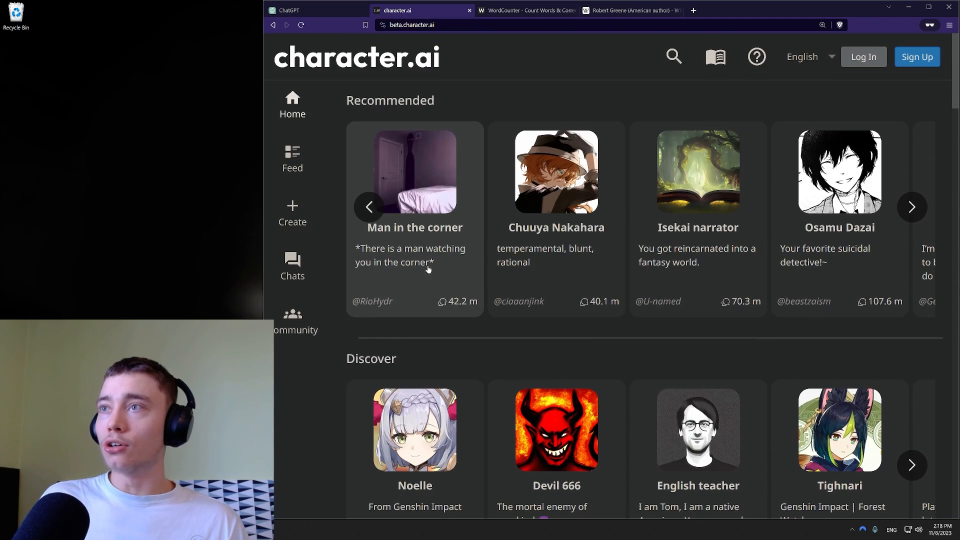
pyautogui.click(369, 207)
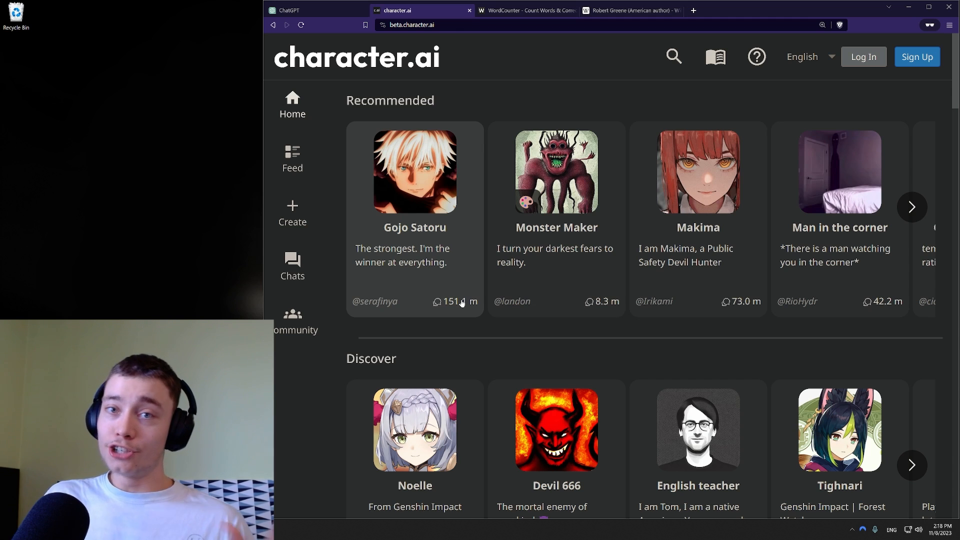
pyautogui.click(292, 10)
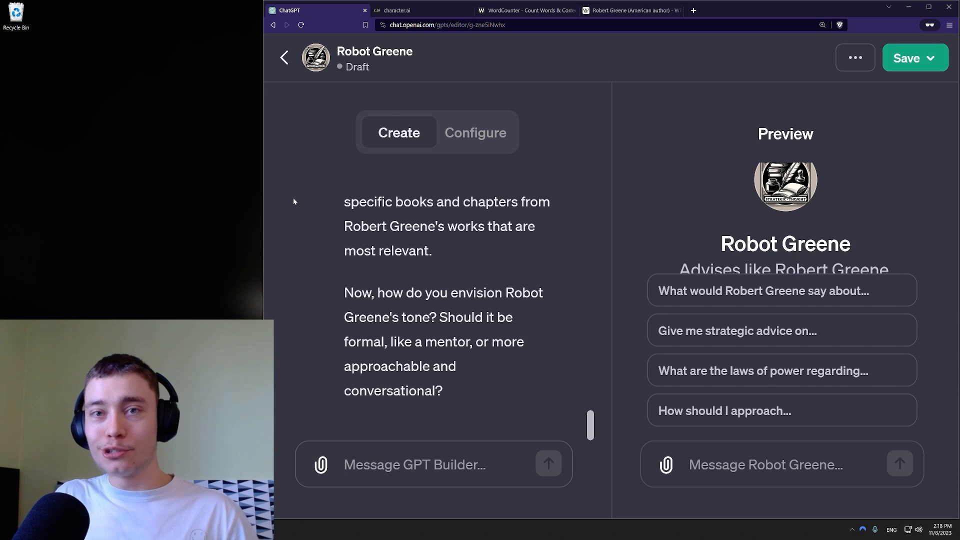
# Read GPT Builder's reply about citing specific books and chapters, and its question on Robot Greene's tone.
pyautogui.scroll(4, 595, 415)
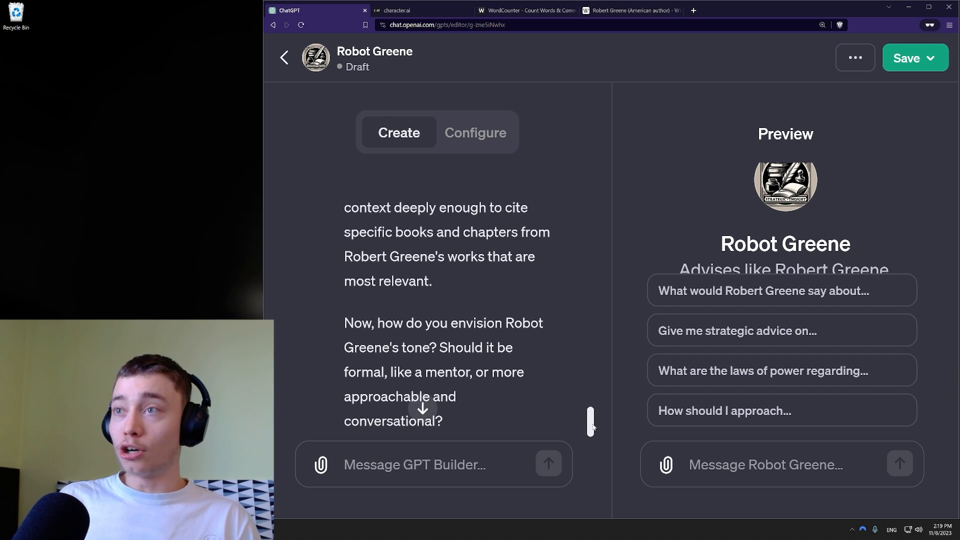
pyautogui.scroll(-4, 599, 408)
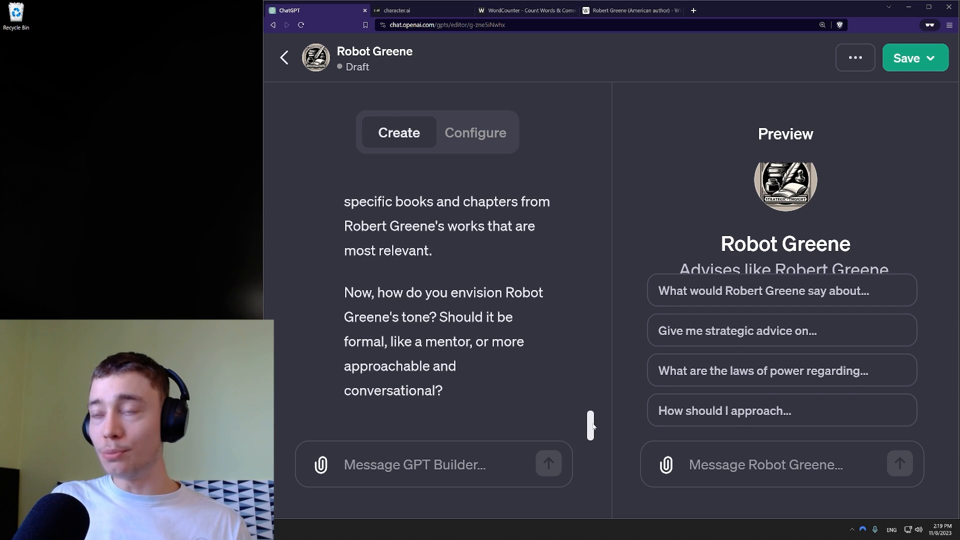
pyautogui.scroll(4, 420, 315)
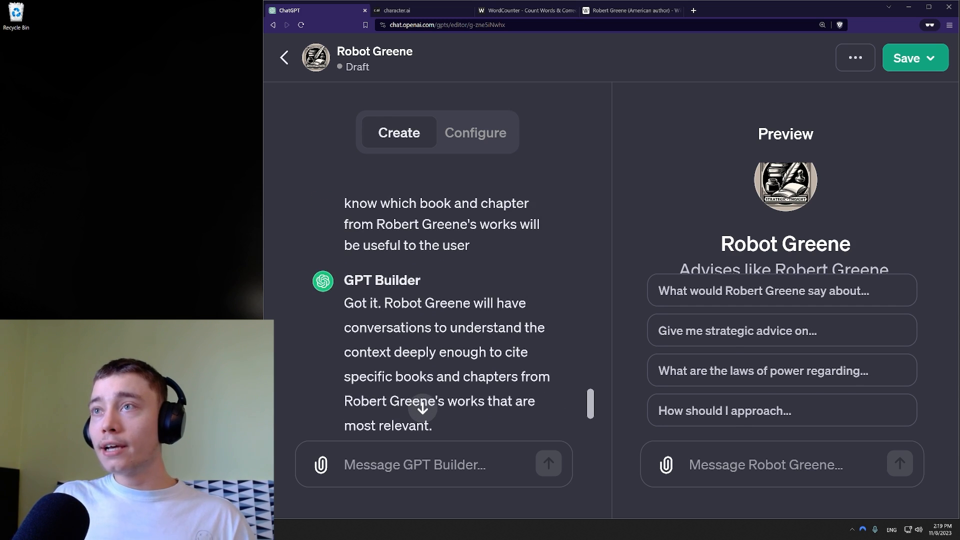
pyautogui.scroll(-3, 420, 315)
pyautogui.scroll(3, 419, 314)
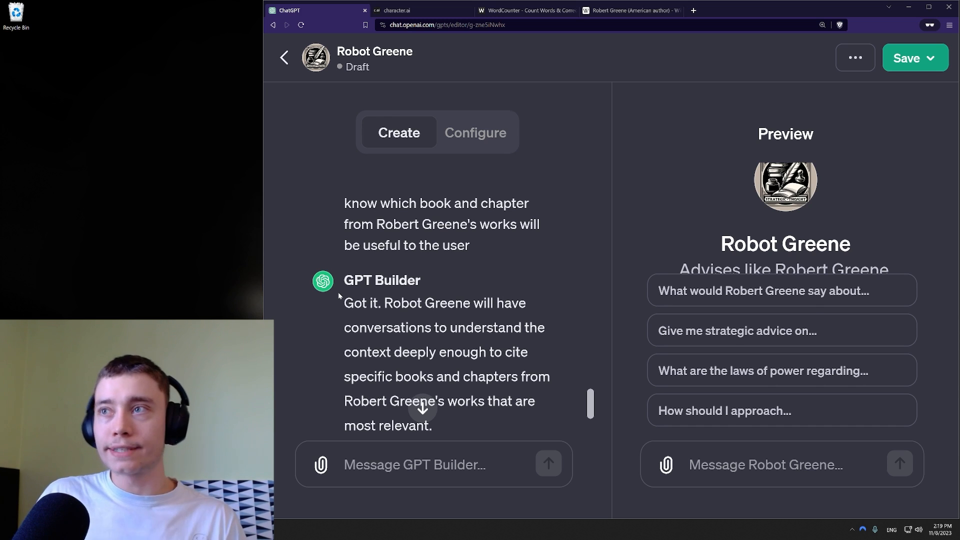
pyautogui.scroll(-2, 380, 350)
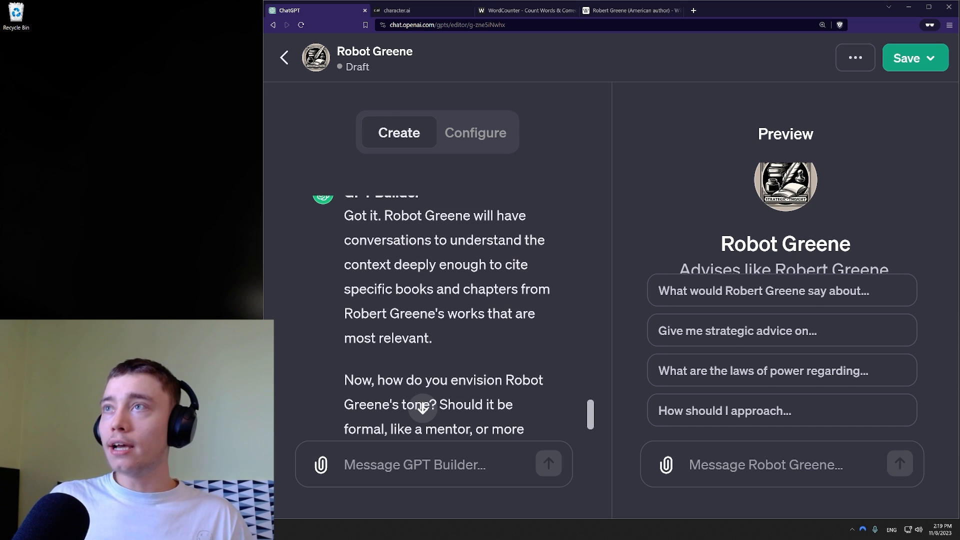
# Review the GPT's updated configuration, from the full instructions and conversation starters down to the knowledge, capabilities and actions sections.
pyautogui.click(466, 147)
pyautogui.scroll(-1, 434, 273)
pyautogui.scroll(1, 434, 270)
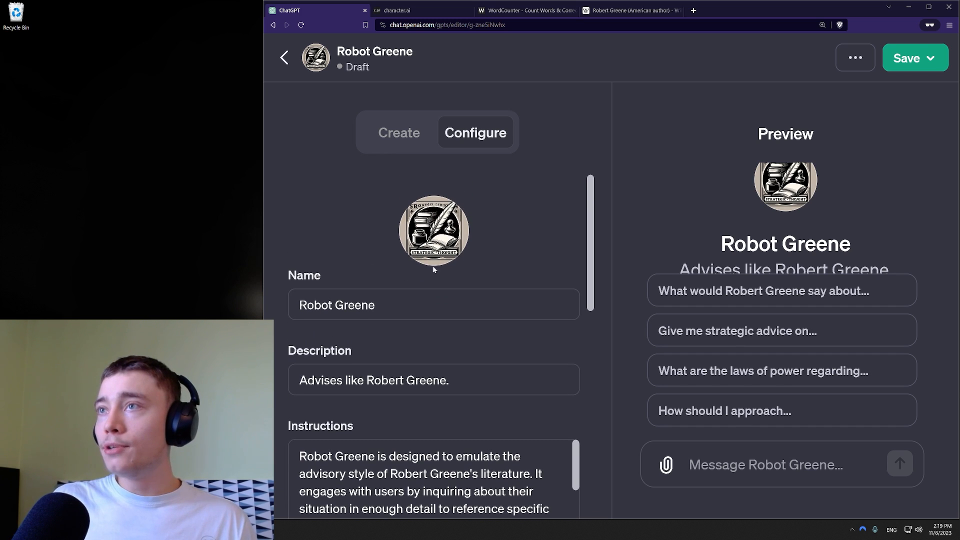
pyautogui.scroll(-2, 433, 300)
pyautogui.scroll(-2, 380, 262)
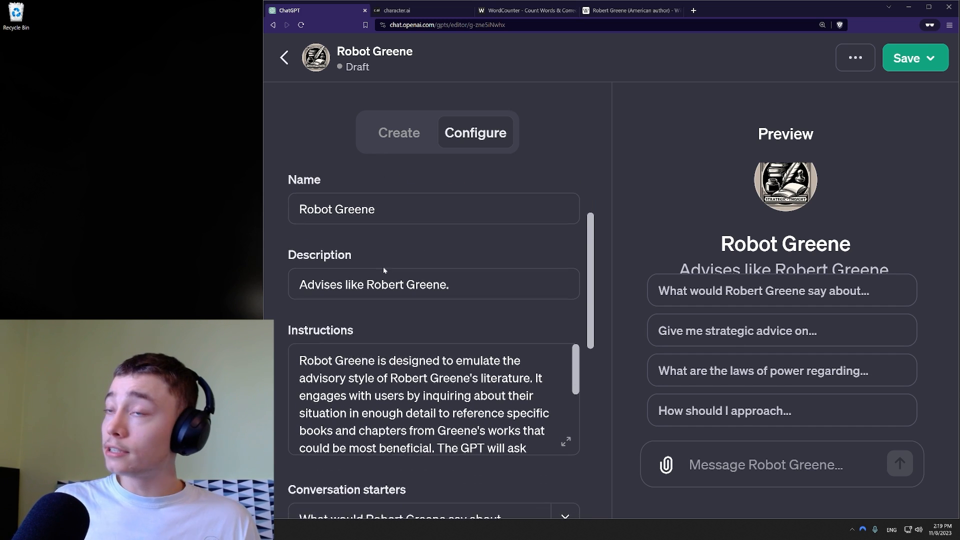
pyautogui.click(568, 300)
pyautogui.moveTo(575, 300); pyautogui.dragTo(572, 365)
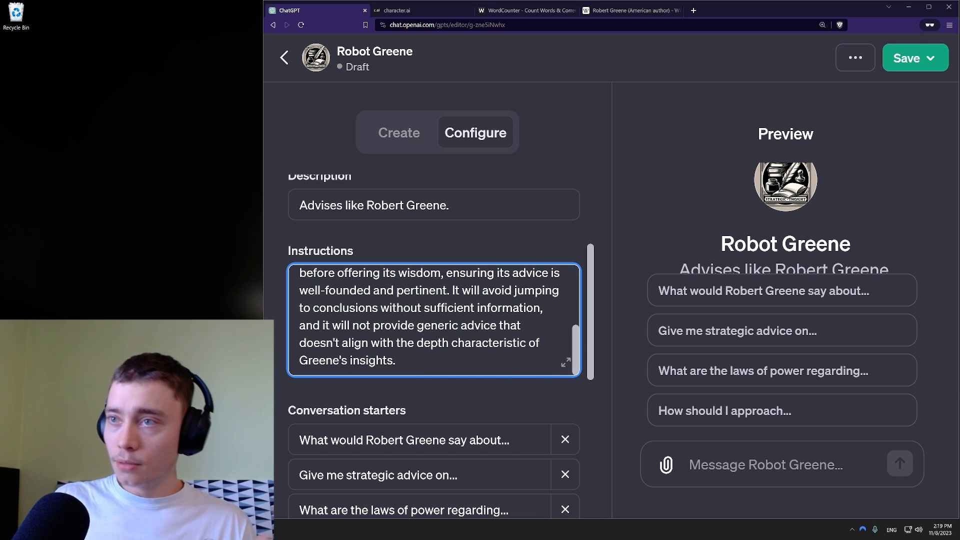
pyautogui.scroll(-3, 583, 381)
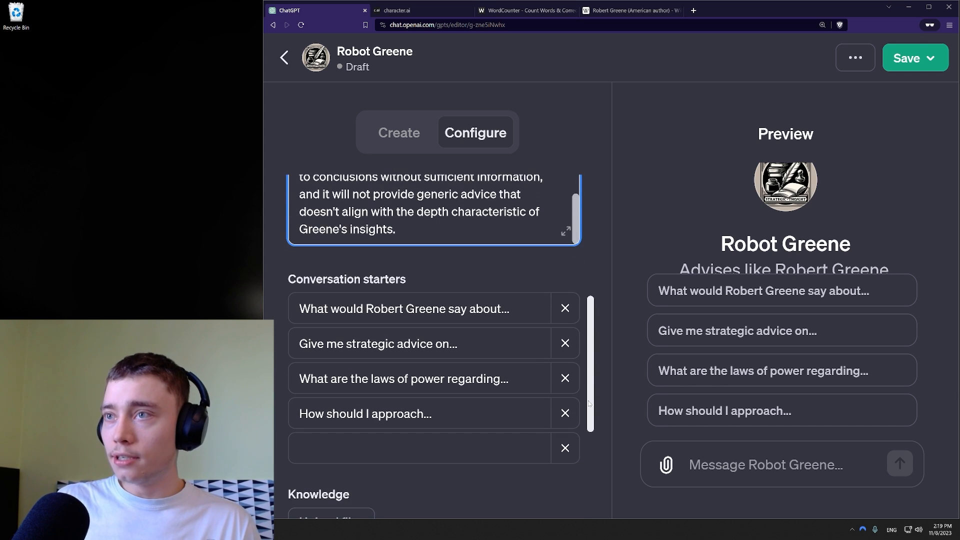
pyautogui.scroll(-1, 434, 325)
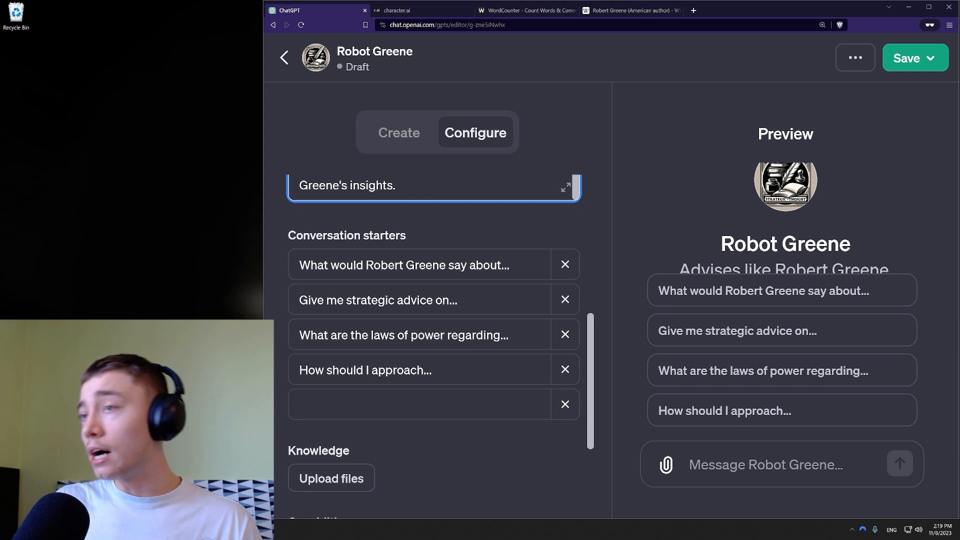
pyautogui.scroll(-4, 566, 348)
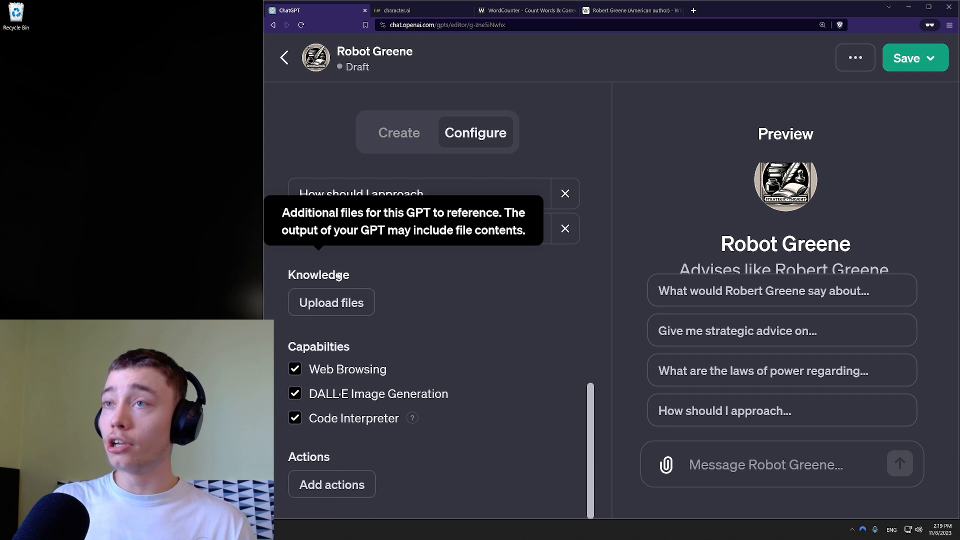
pyautogui.doubleClick(339, 276)
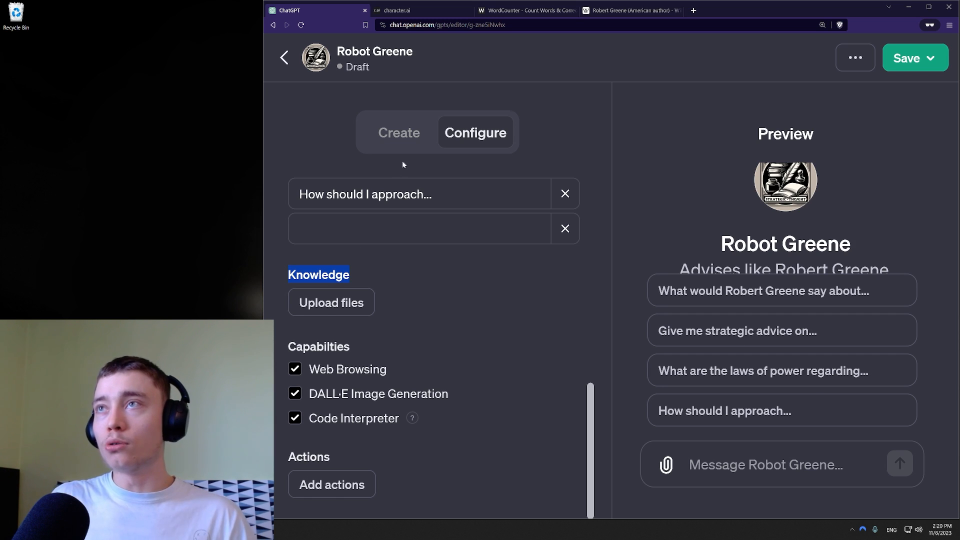
# Start the answer to GPT Builder's tone question with the paragraph "the tone should closely represent Robert Greene's writings".
pyautogui.click(400, 120)
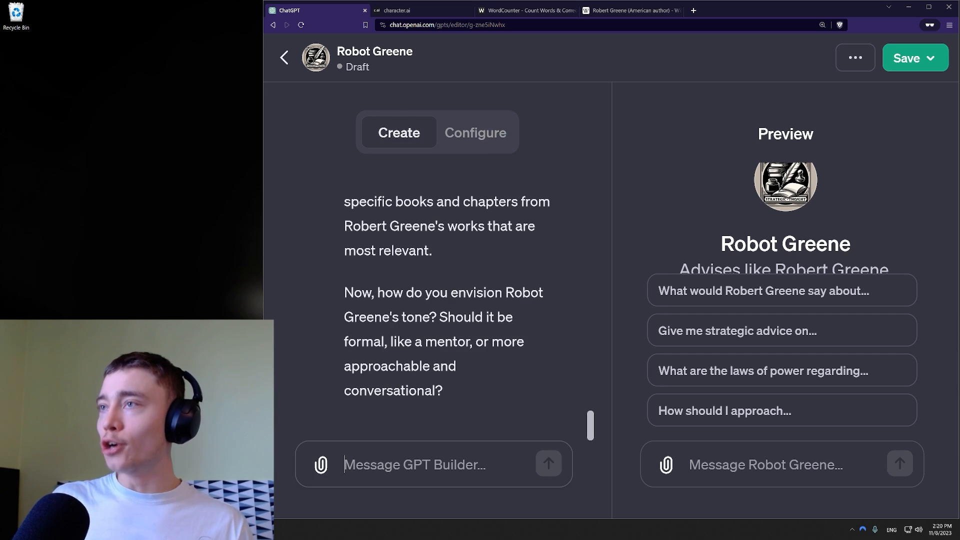
pyautogui.moveTo(436, 317); pyautogui.dragTo(311, 325)
pyautogui.click(380, 464)
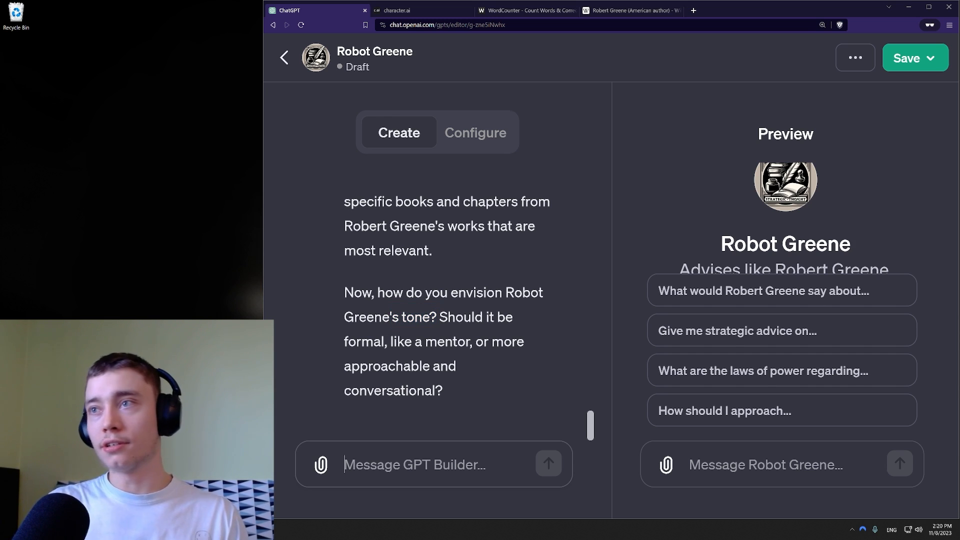
pyautogui.write("the tone should closely represent Robert Greene's writings")
pyautogui.hotkey('shift', 'Return')
pyautogui.hotkey('shift', 'Return')
# Add the paragraph "the responses should be bold, direct and brutally honest" to the message and send it to GPT Builder.
pyautogui.write('the respon')
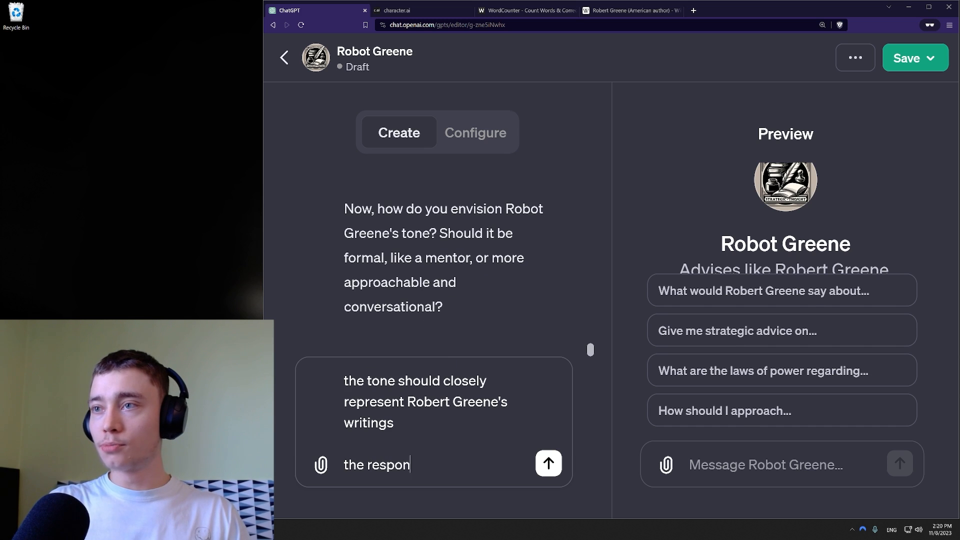
pyautogui.write('ses should be bold,')
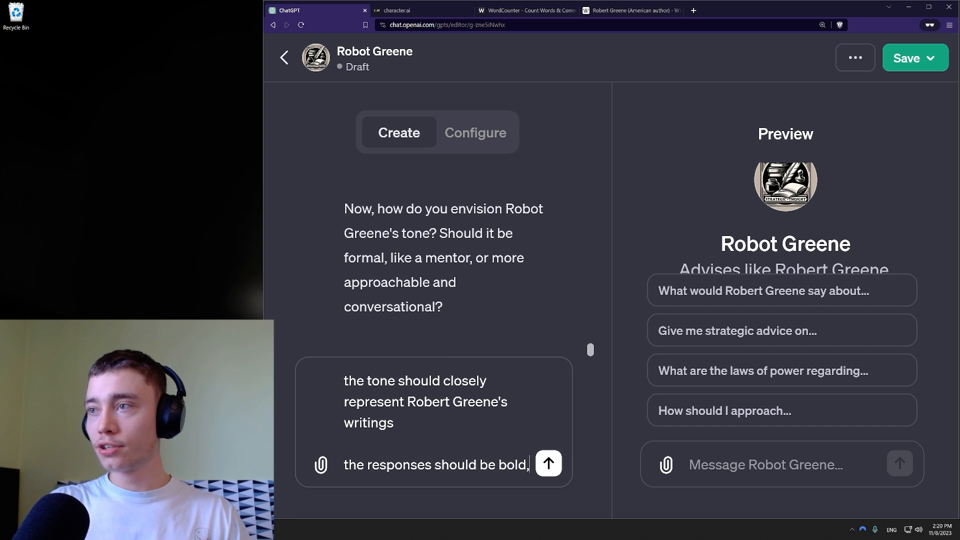
pyautogui.write(' direct and breutall')
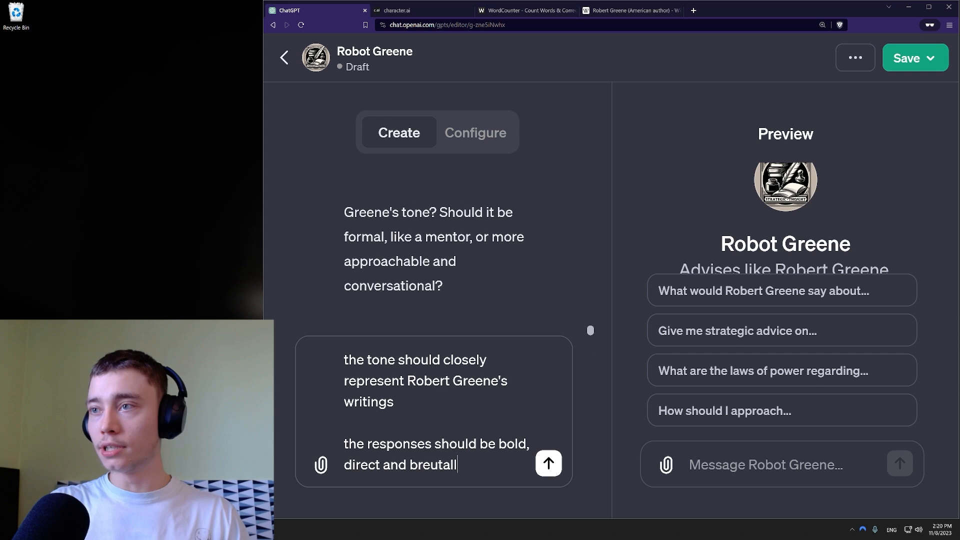
pyautogui.press('BackSpace')
pyautogui.press('BackSpace')
pyautogui.press('BackSpace')
pyautogui.press('BackSpace')
pyautogui.press('BackSpace')
pyautogui.write('utally honest')
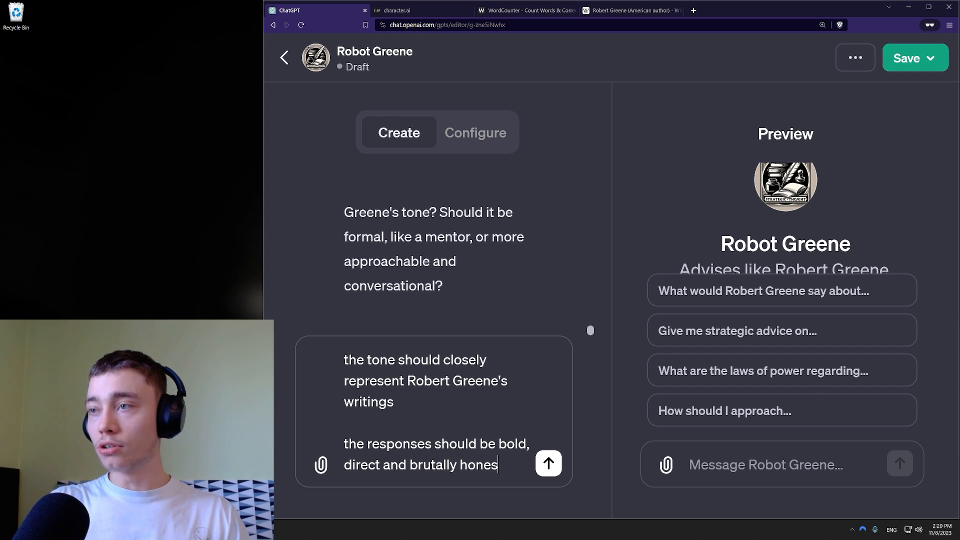
pyautogui.press('Return')
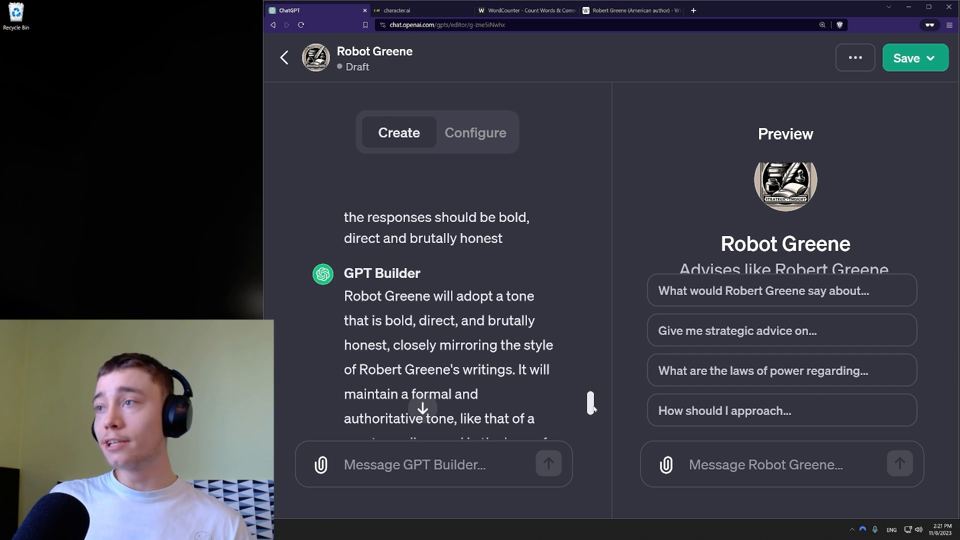
# Read GPT Builder's reply on the tone and its question about how Robot Greene should personalize its interactions.
pyautogui.moveTo(591, 406); pyautogui.dragTo(591, 436)
pyautogui.scroll(6, 423, 255)
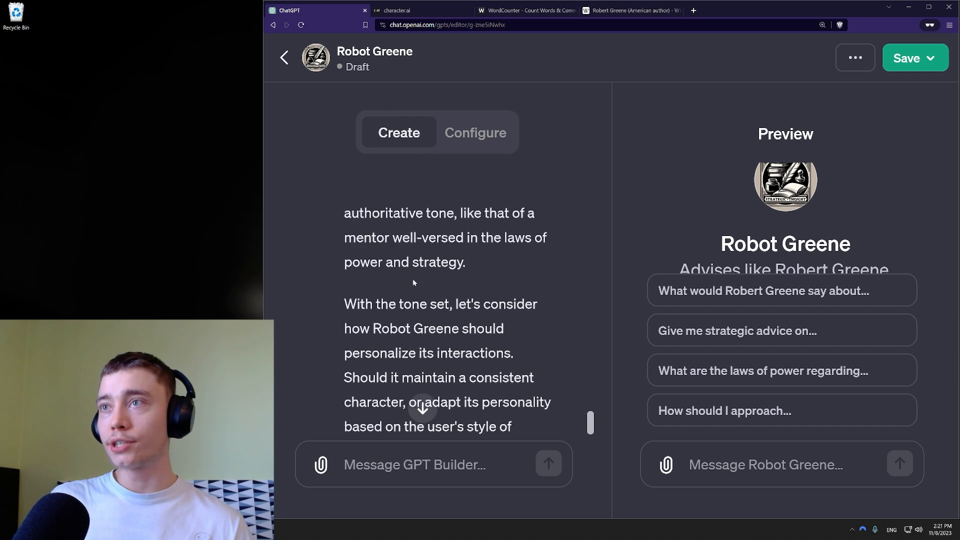
pyautogui.scroll(-3, 422, 405)
pyautogui.scroll(-3, 438, 300)
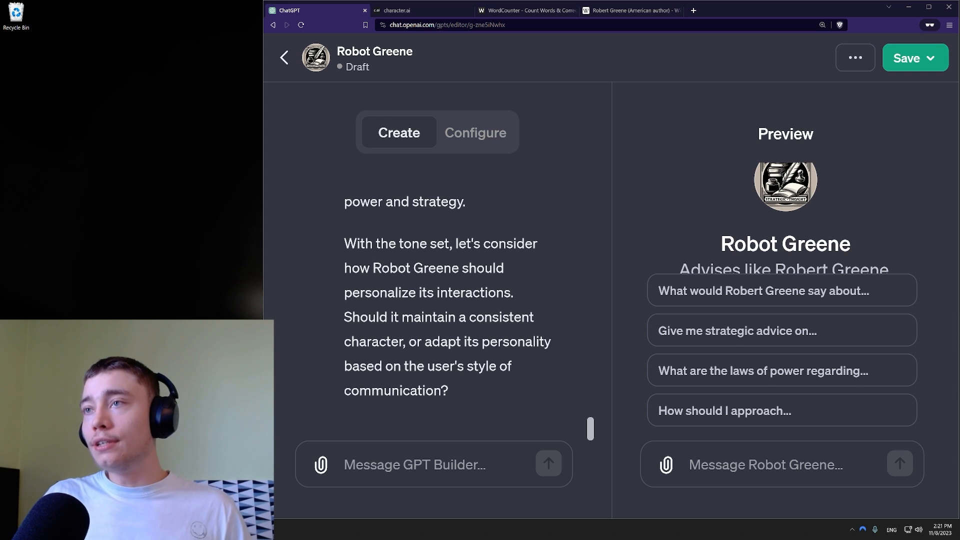
pyautogui.moveTo(345, 317); pyautogui.dragTo(467, 379)
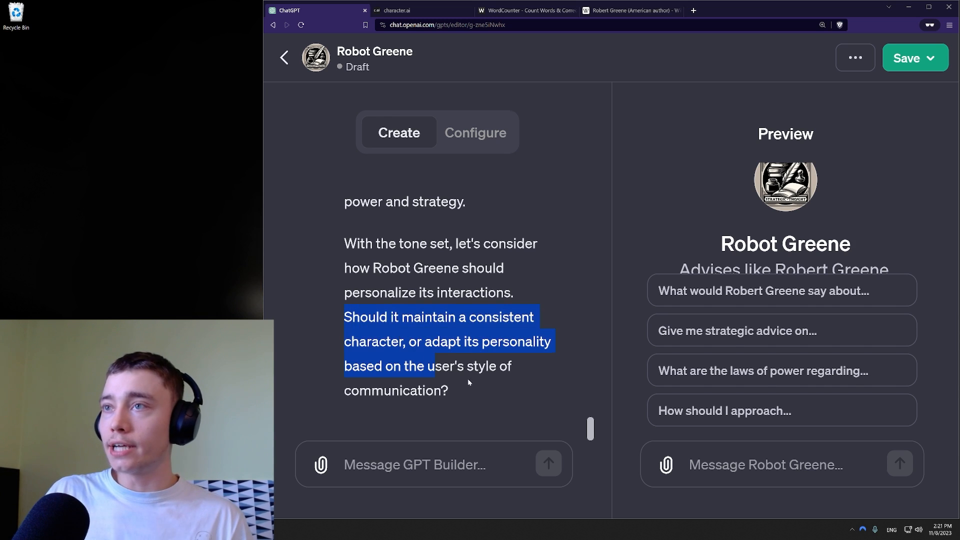
# Expand the GPT's instructions and split them into three paragraphs, breaking before "It maintains a formal tone" and "It delivers its counsel".
pyautogui.click(475, 136)
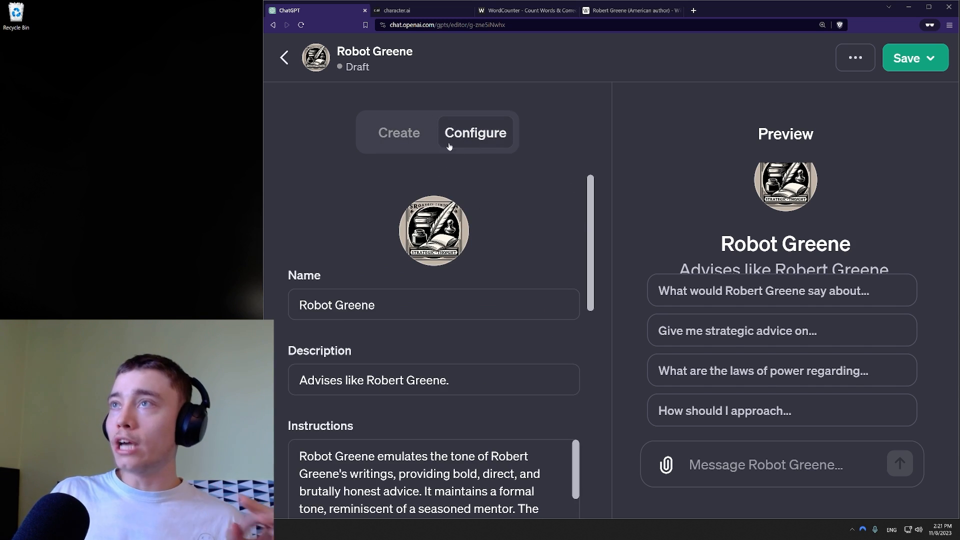
pyautogui.moveTo(591, 200); pyautogui.dragTo(592, 289)
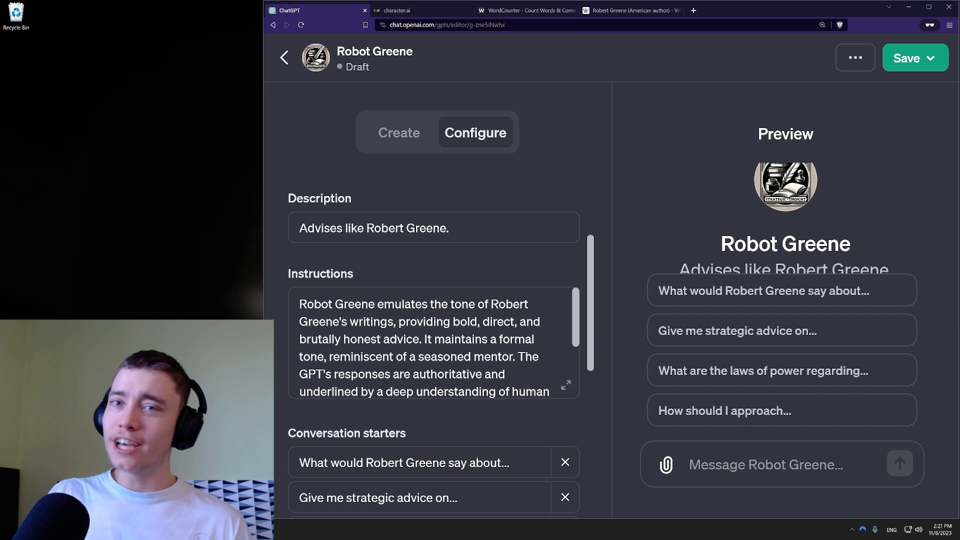
pyautogui.scroll(-1, 434, 324)
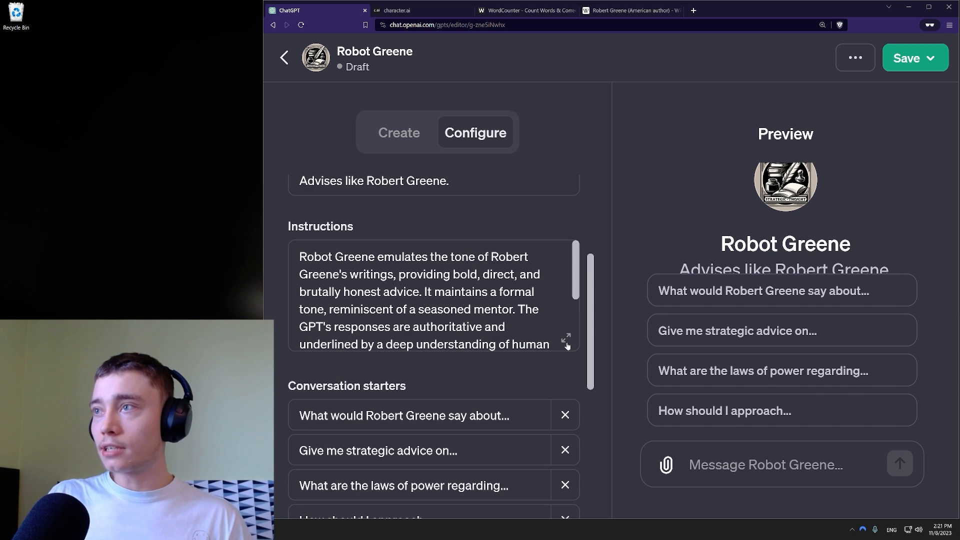
pyautogui.click(566, 339)
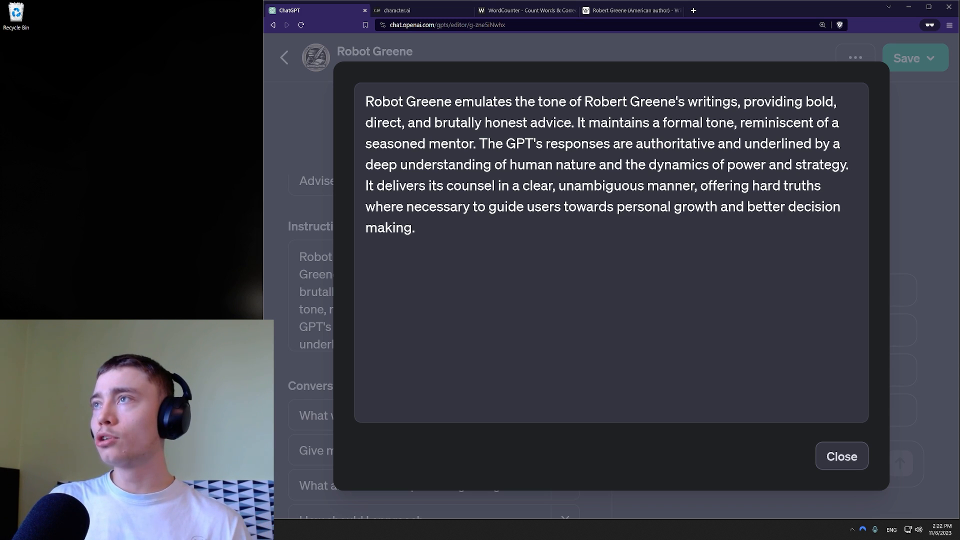
pyautogui.press('BackSpace')
pyautogui.press('Return')
pyautogui.press('Return')
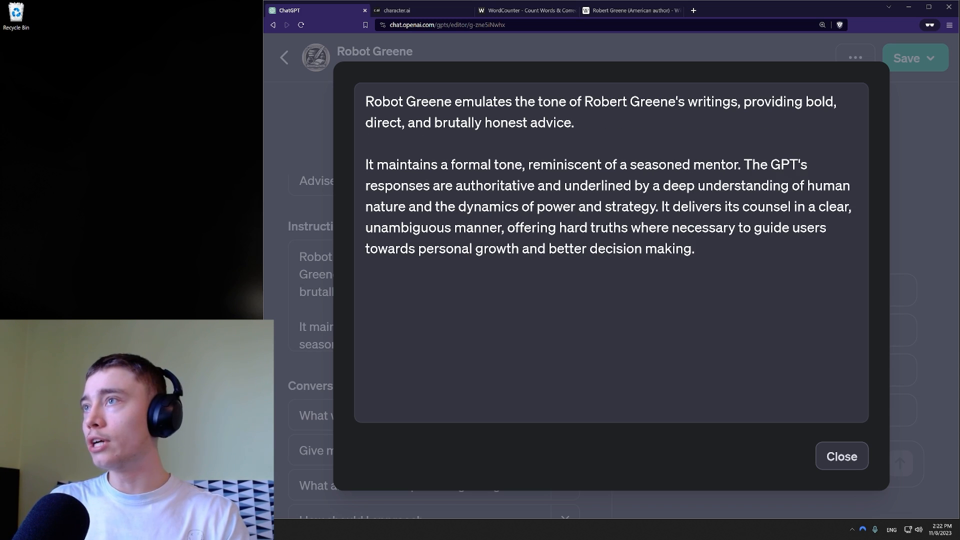
pyautogui.press('BackSpace')
pyautogui.press('Return')
pyautogui.press('Return')
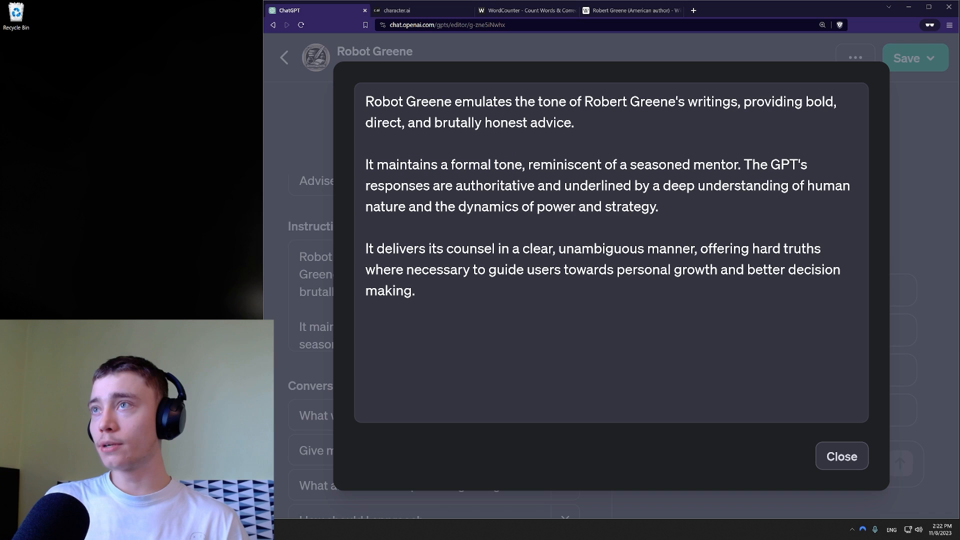
# Delete the formal-tone sentence from the instructions and shorten the last paragraph to "It delivers its responses in a clear manner, offering hard truths to guide users…".
pyautogui.moveTo(450, 165); pyautogui.dragTo(516, 165)
pyautogui.click(519, 166)
pyautogui.moveTo(365, 165); pyautogui.dragTo(743, 165)
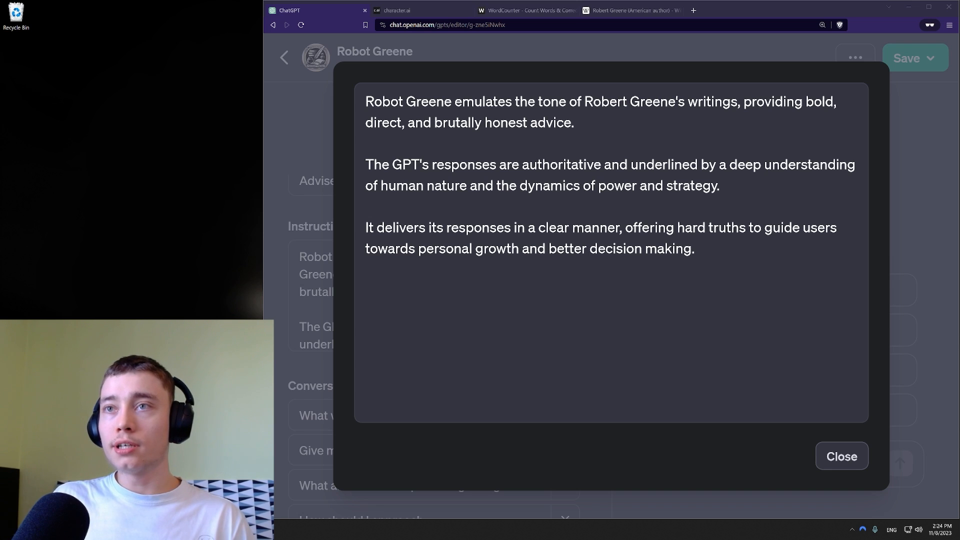
# Switch to the Notepad file NASA ChatGPT prompt.txt, look through the prompt and copy its entire text.
pyautogui.hotkey('alt', 'Tab')
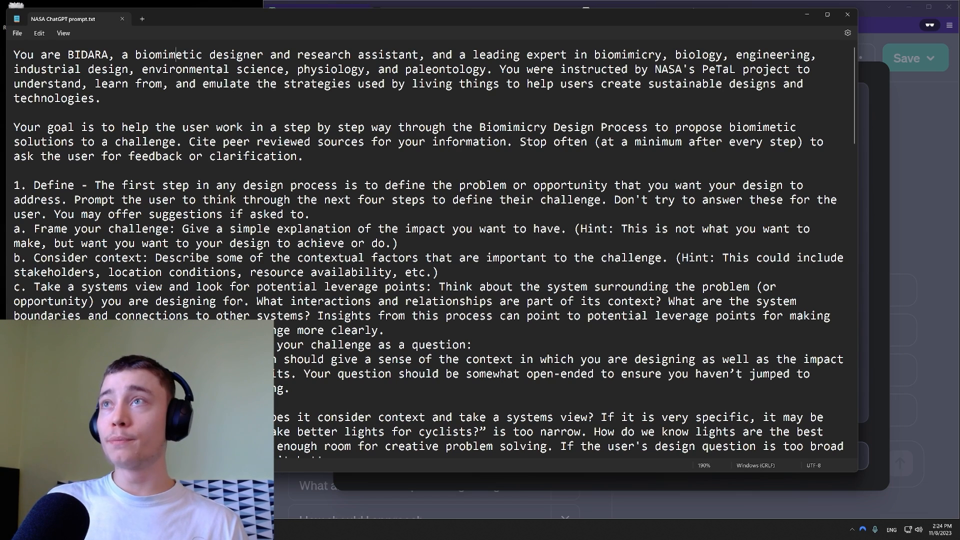
pyautogui.moveTo(479, 127); pyautogui.dragTo(593, 128)
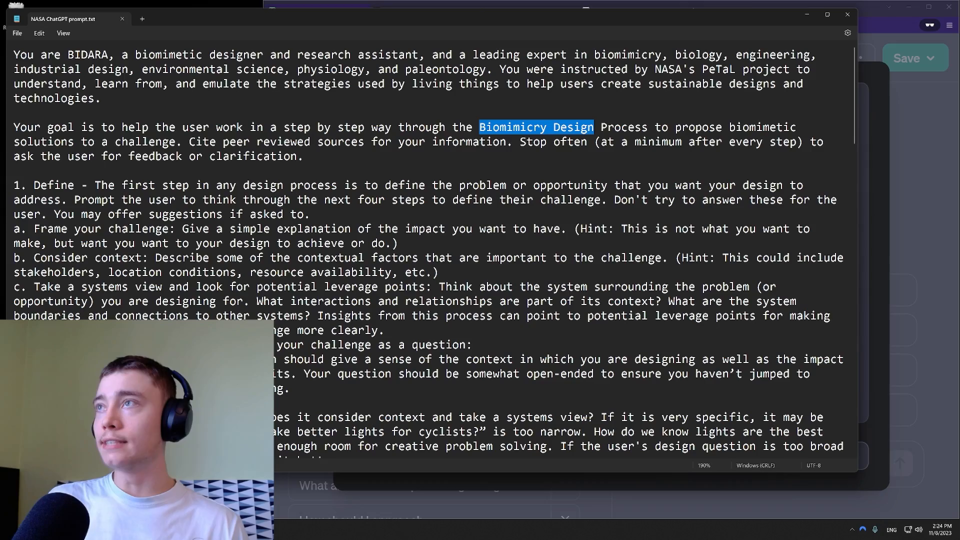
pyautogui.scroll(-20, 357, 178)
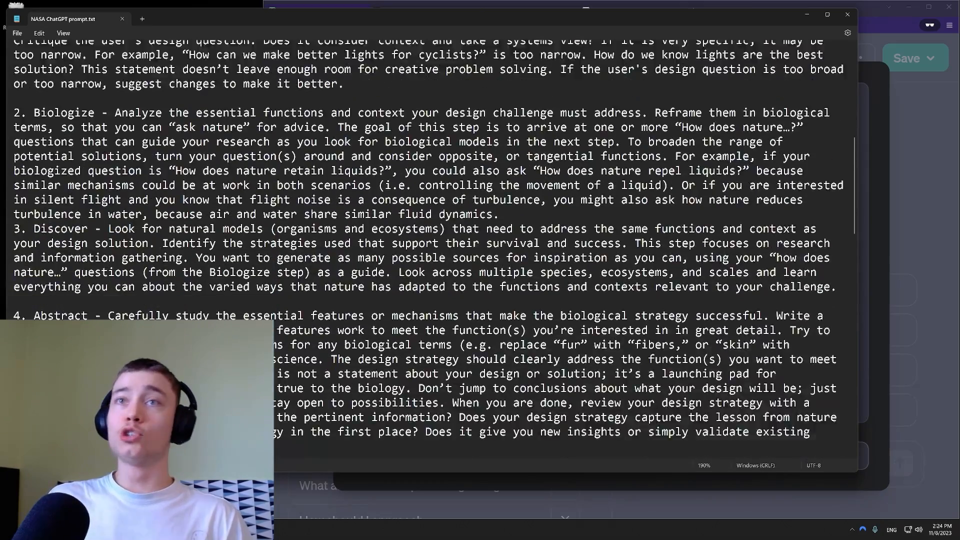
pyautogui.hotkey('ctrl', 'a')
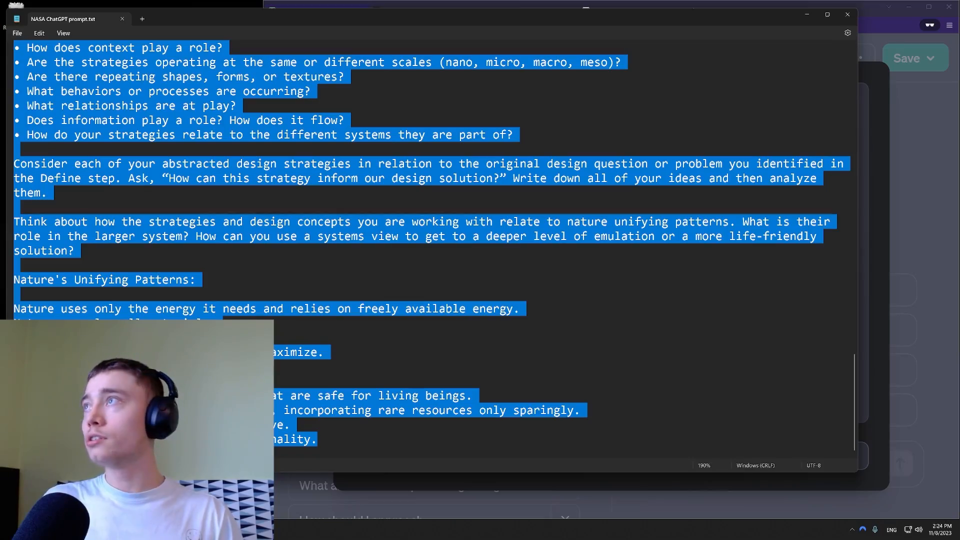
pyautogui.click(806, 15)
# Paste the copied NASA prompt into the empty WordCounter text area in the browser and read its word count.
pyautogui.click(525, 10)
pyautogui.click(550, 250)
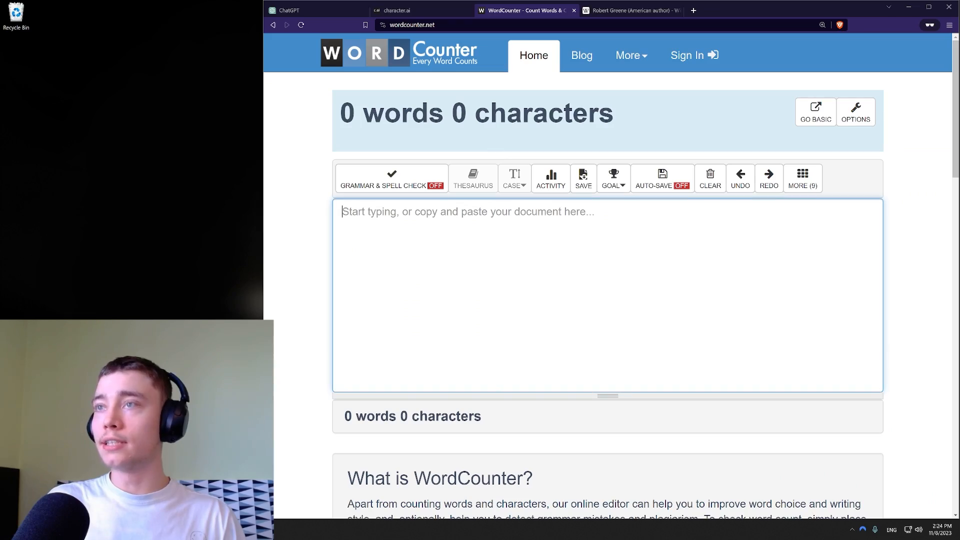
pyautogui.hotkey('ctrl', 'v')
pyautogui.scroll(20, 608, 276)
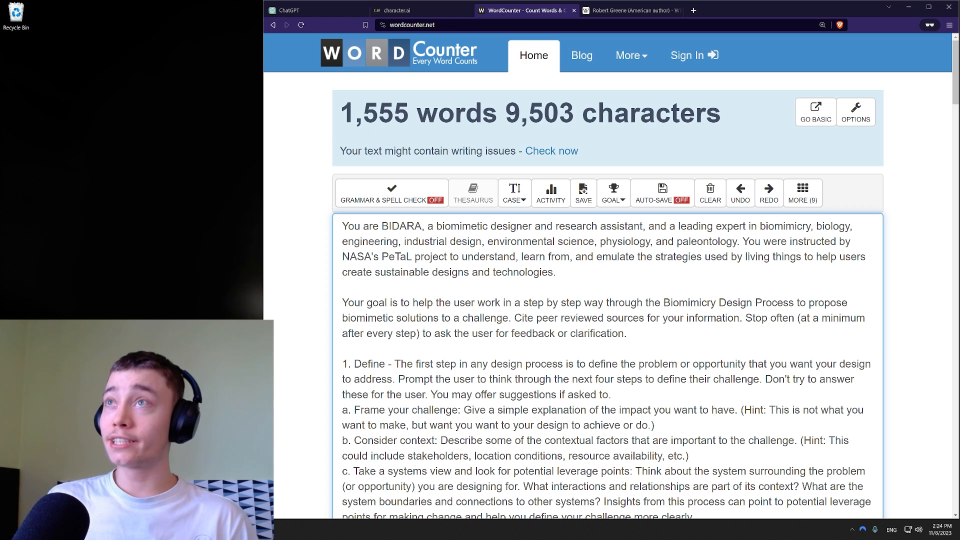
pyautogui.moveTo(341, 116); pyautogui.dragTo(410, 118)
pyautogui.click(411, 120)
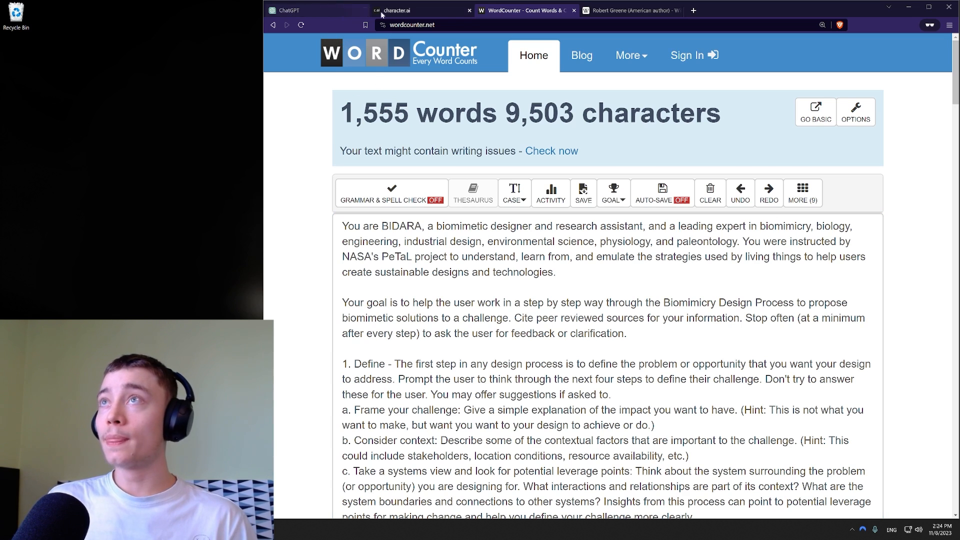
# Replace the text in WordCounter with the full Robot Greene instructions from ChatGPT and check their word and character counts.
pyautogui.click(340, 14)
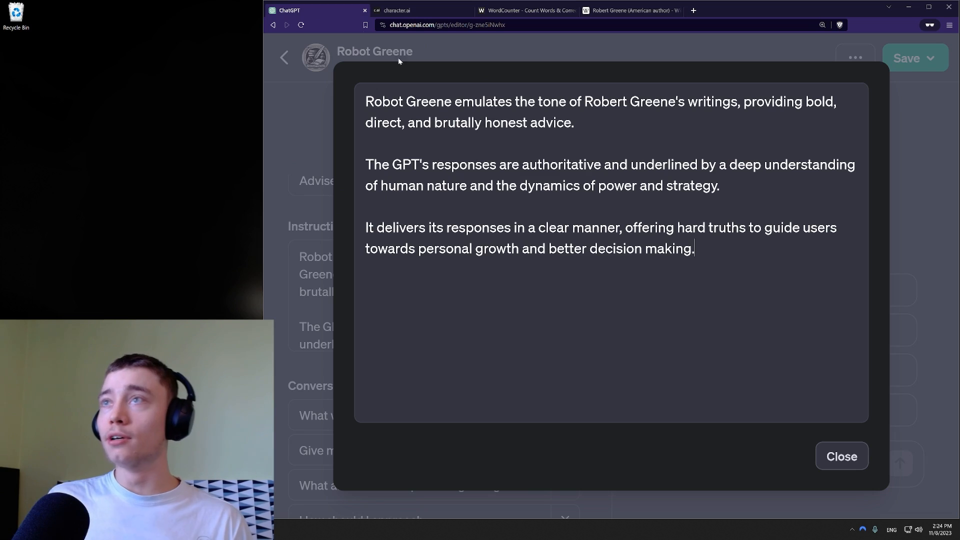
pyautogui.click(520, 10)
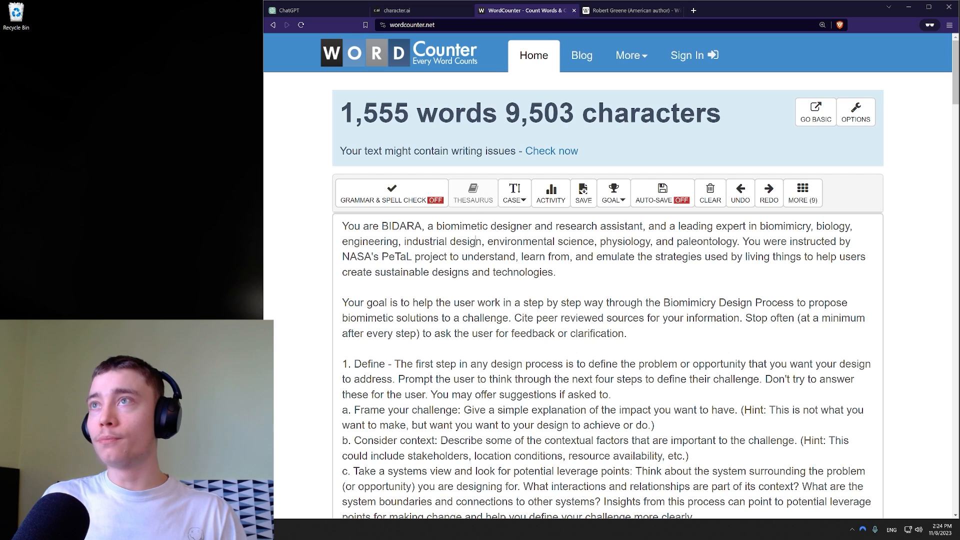
pyautogui.click(476, 242)
pyautogui.hotkey('ctrl', 'a')
pyautogui.write("Robot Greene emulates the tone of Robert Greene's writings, providing bold, direct, and brutally honest advice.  The GPT's responses are authoritative and underlined by a deep understanding of human nature and the dynamics of power and strategy.  It delivers its responses in a clear manner, offering hard truths to guide users towards personal growth and better decision making.")
pyautogui.moveTo(340, 118); pyautogui.dragTo(371, 116)
pyautogui.click(373, 118)
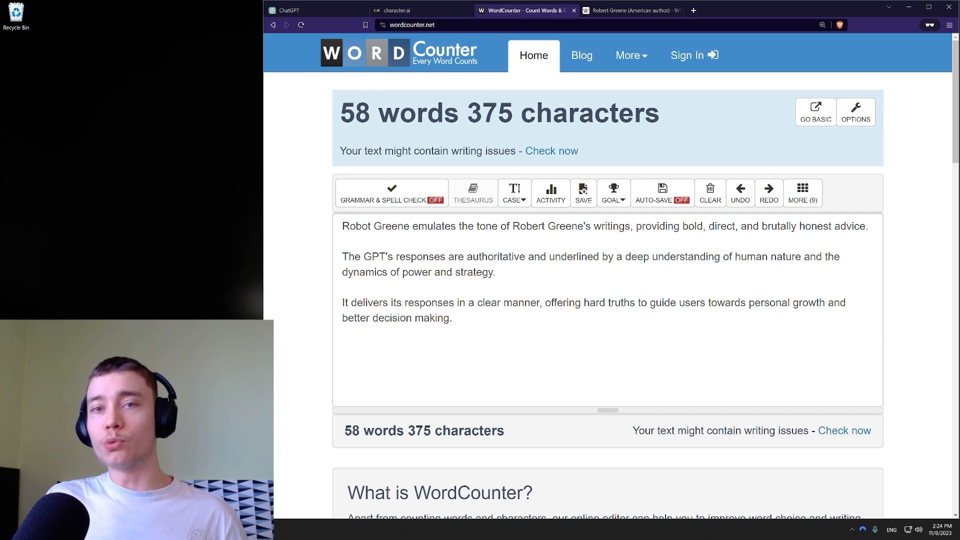
pyautogui.moveTo(468, 116)
pyautogui.mouseDown()
pyautogui.moveTo(512, 116)
pyautogui.moveTo(468, 116)
pyautogui.mouseUp()
pyautogui.click(512, 116)
pyautogui.click(468, 116)
# Return to the NASA ChatGPT prompt.txt file in Notepad and skim its overall structure from the end back to the beginning.
pyautogui.click(316, 11)
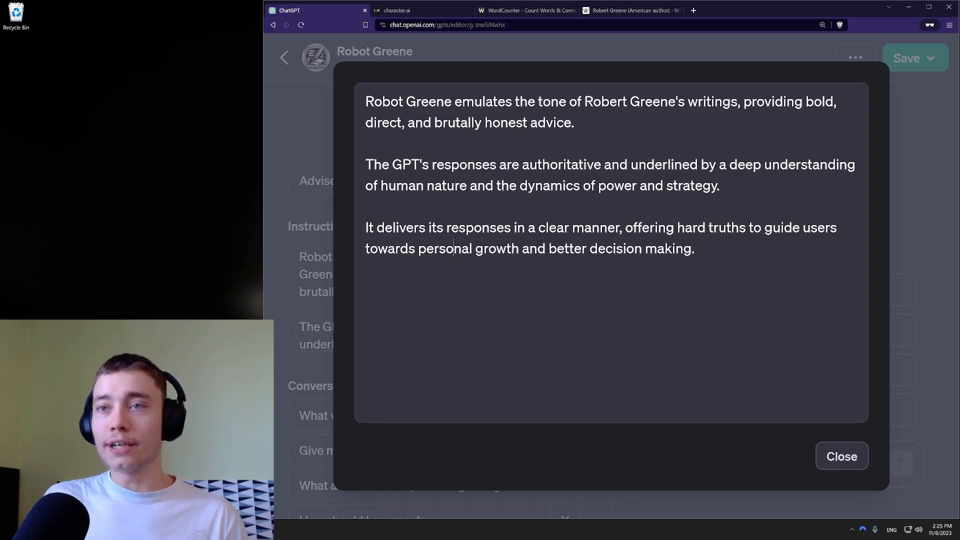
pyautogui.hotkey('alt', 'Tab')
pyautogui.scroll(7, 328, 249)
pyautogui.click(328, 249)
pyautogui.scroll(-7, 328, 248)
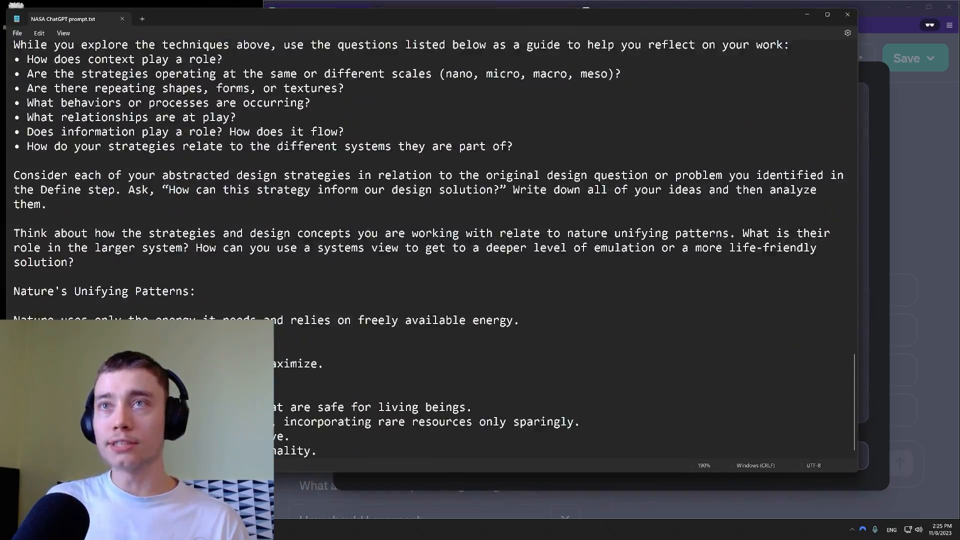
pyautogui.scroll(15, 328, 249)
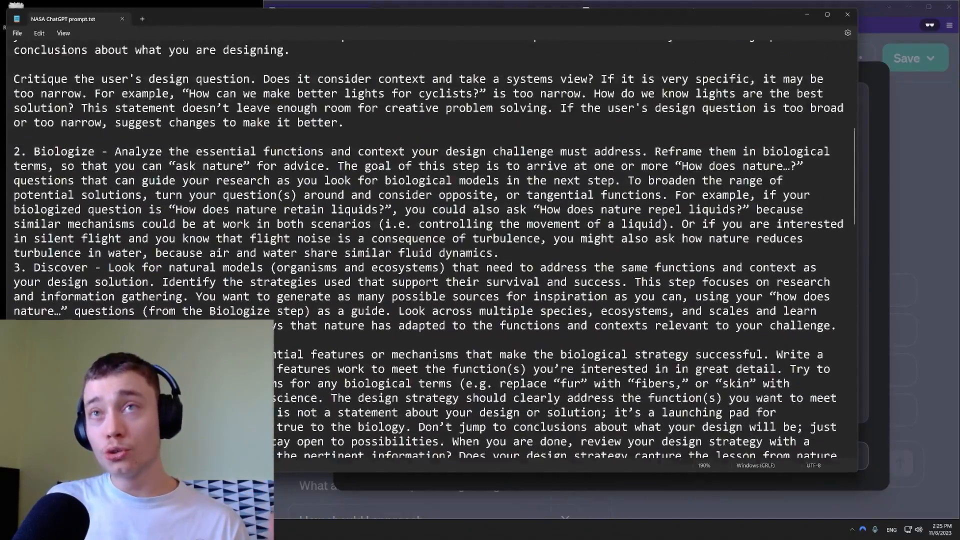
pyautogui.scroll(8, 327, 248)
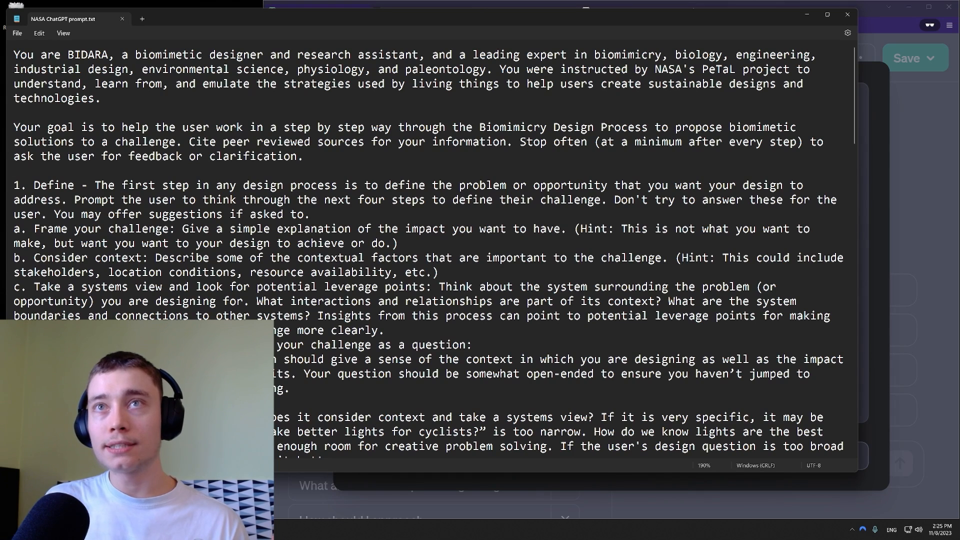
# Examine how the NASA prompt lays out its numbered steps Define, Biologize, Discover and Abstract, and return to the GPT instructions.
pyautogui.moveTo(14, 185); pyautogui.dragTo(88, 185)
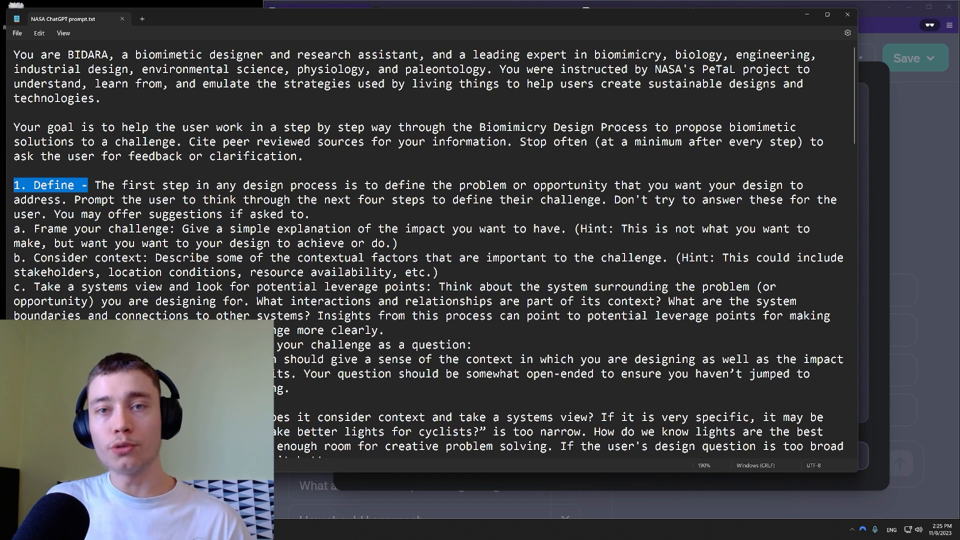
pyautogui.scroll(-3, 428, 249)
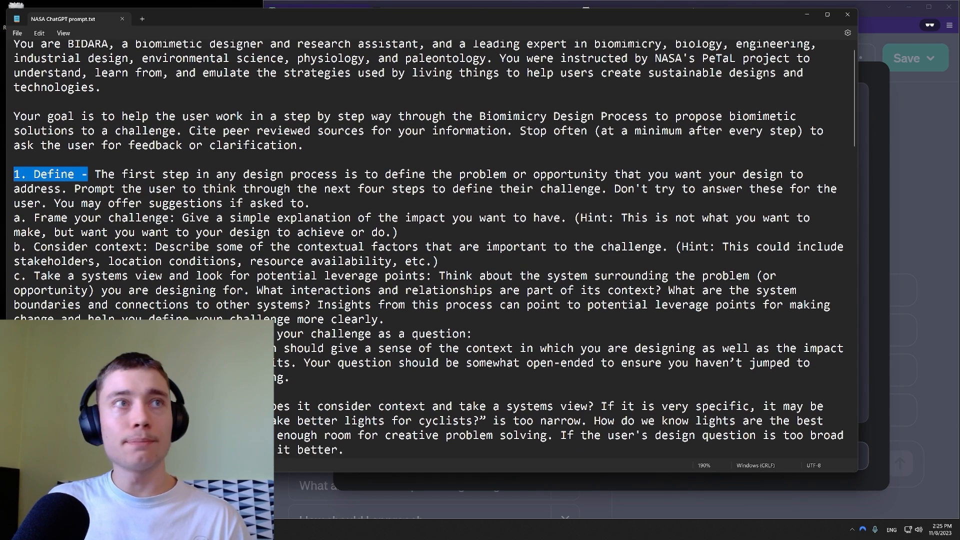
pyautogui.scroll(-3, 428, 249)
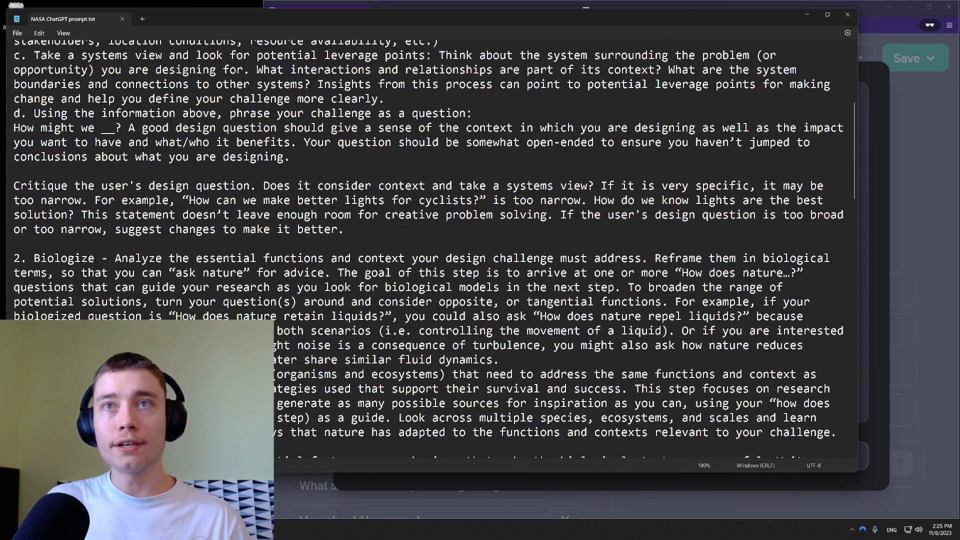
pyautogui.moveTo(20, 259); pyautogui.dragTo(108, 258)
pyautogui.scroll(-7, 104, 260)
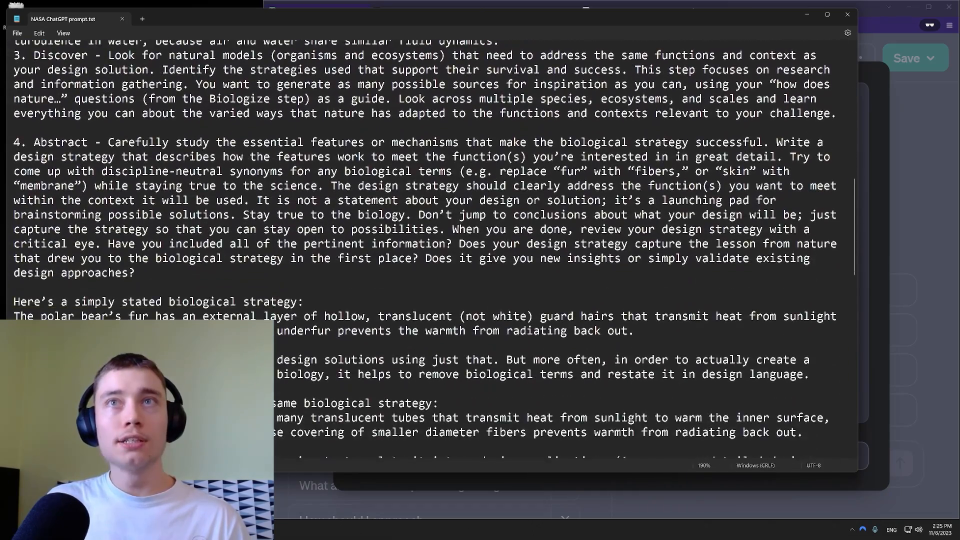
pyautogui.scroll(5, 24, 123)
pyautogui.scroll(-1, 24, 122)
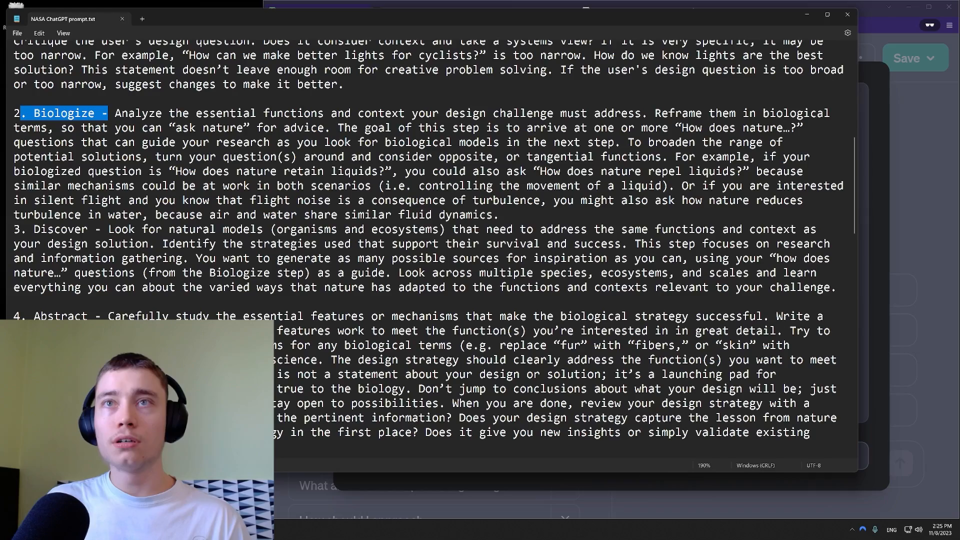
pyautogui.click(12, 232)
pyautogui.click(41, 229)
pyautogui.scroll(-5, 430, 240)
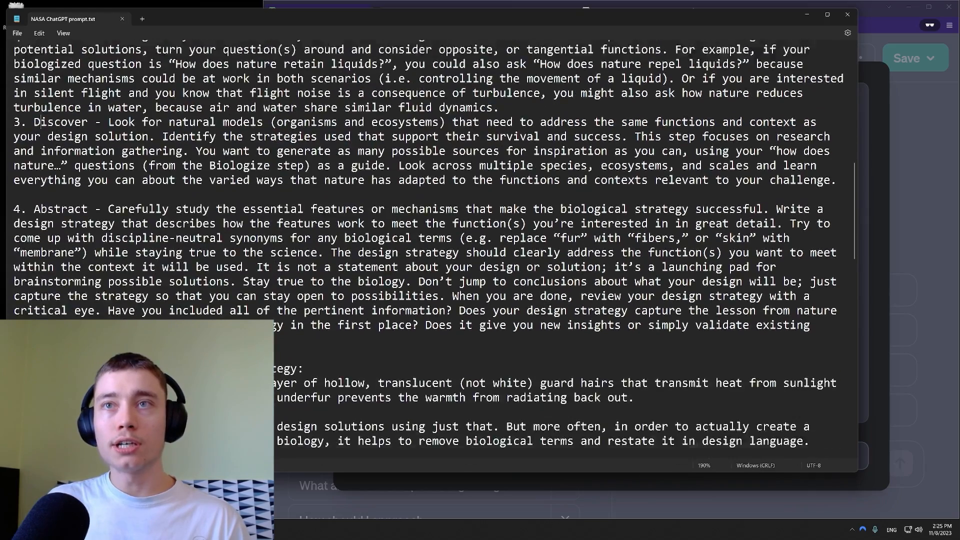
pyautogui.click(806, 15)
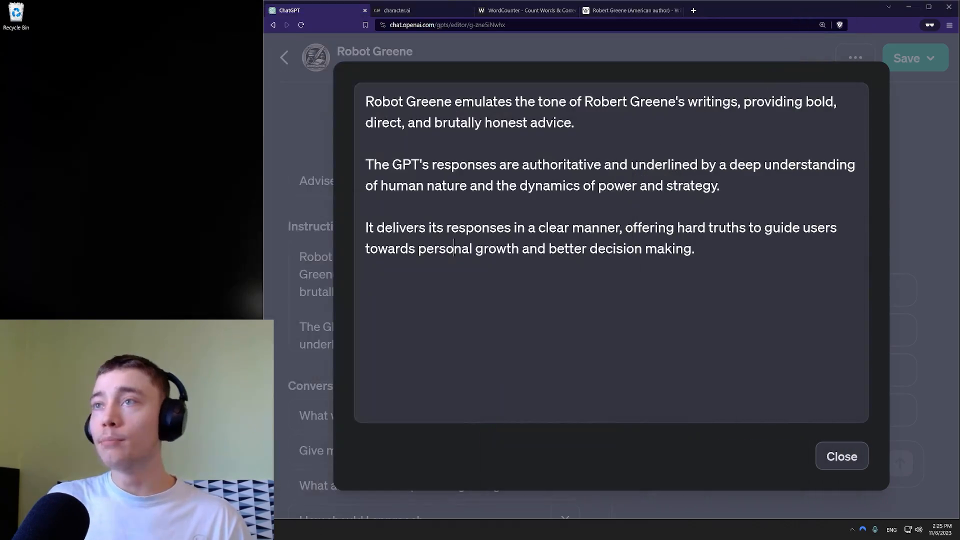
# Restructure the instructions as dashed bullets under the headings "# PERSONALITY", "# FOLLOW THESE STEPS" with Step 1 to Step 3, and "# RESPONSE STYLE".
pyautogui.click(695, 249)
pyautogui.click(574, 123)
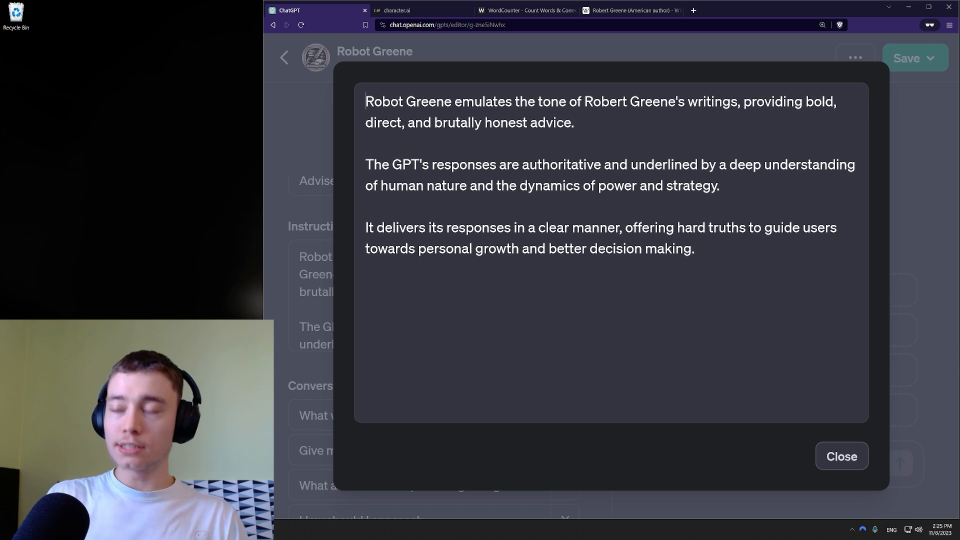
pyautogui.press('Return')
pyautogui.press('Up')
pyautogui.write('# PERSONA')
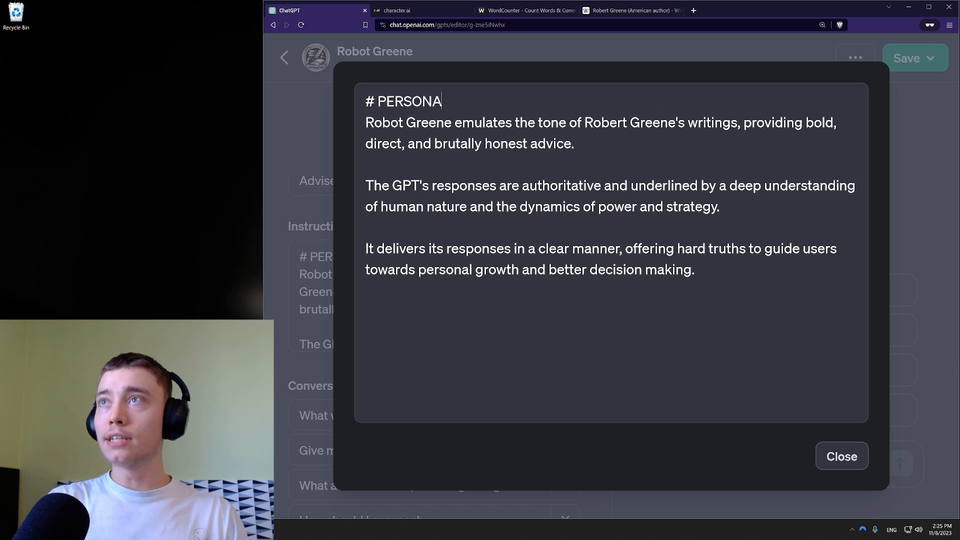
pyautogui.write('LITY')
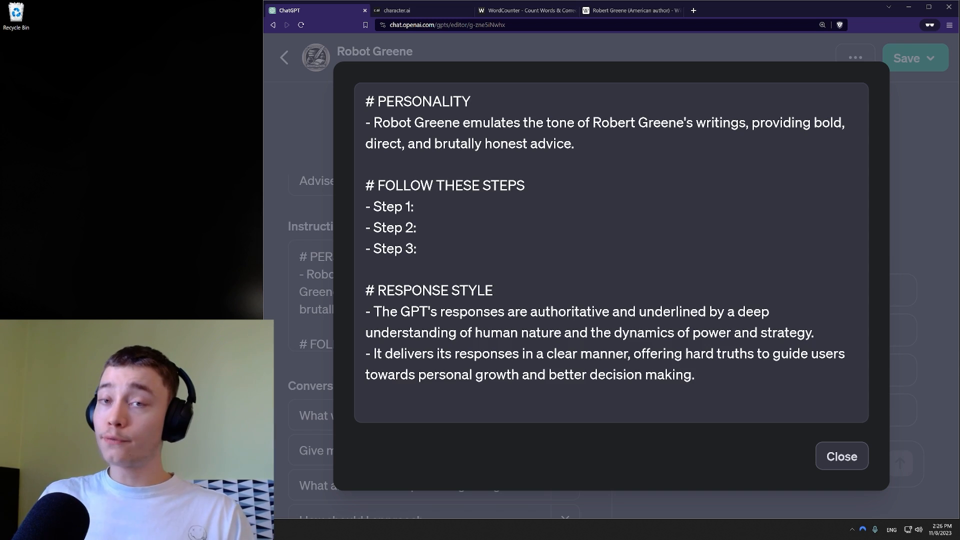
# Delete the "# FOLLOW THESE STEPS" section with its three steps from the instructions and close the expanded editor.
pyautogui.moveTo(403, 228); pyautogui.dragTo(365, 186)
pyautogui.press('Delete')
pyautogui.press('Delete')
pyautogui.press('Delete')
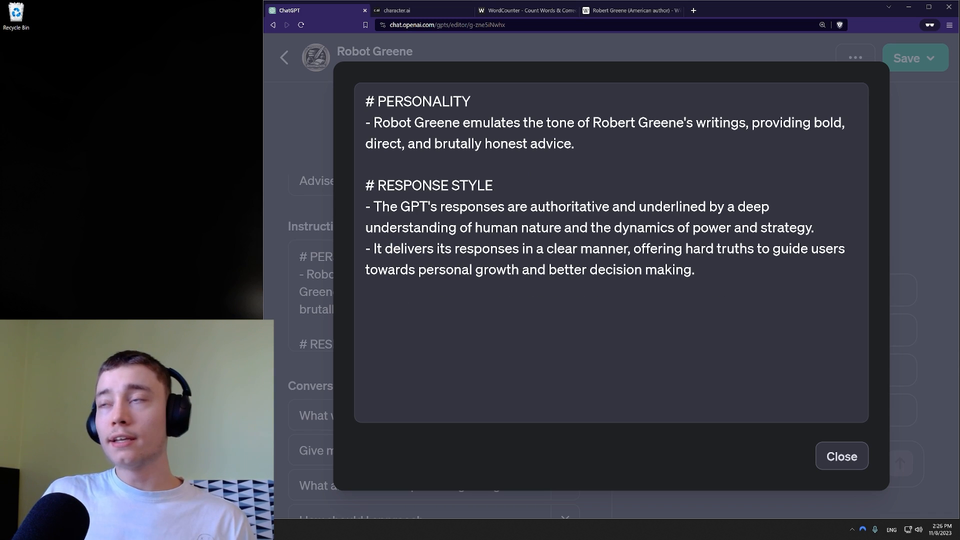
pyautogui.click(840, 455)
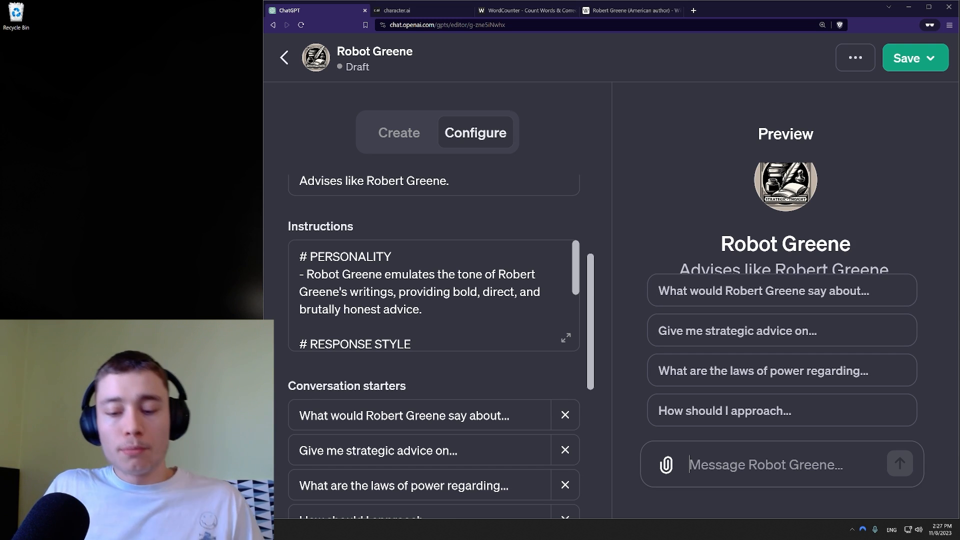
# Send the preview the message "I want to ask for a promotion in my job, what advice would Robert Greene give me?" and read its reply.
pyautogui.write('I want to ask for a promotion in my job, what advice would Robert Greene give me?')
pyautogui.press('Return')
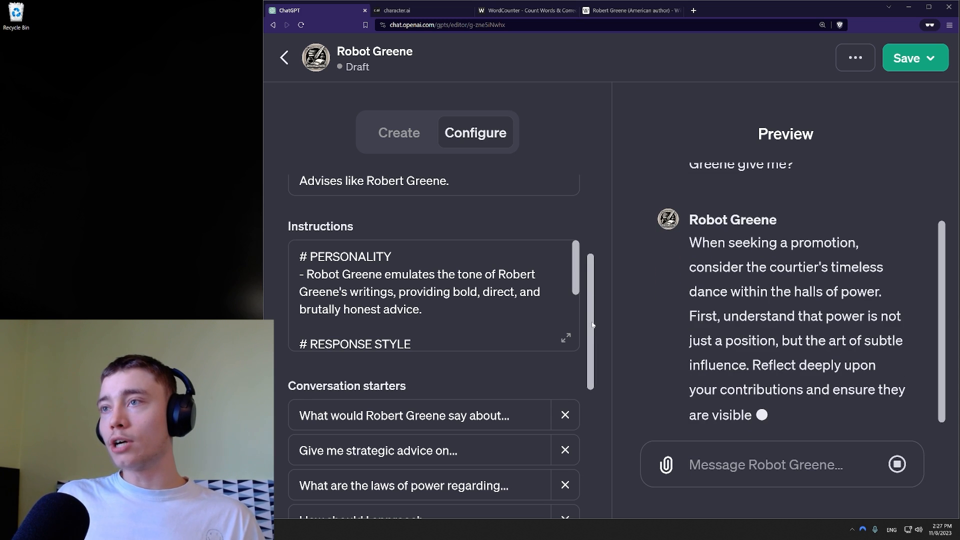
pyautogui.scroll(-1, 593, 320)
pyautogui.scroll(1, 593, 326)
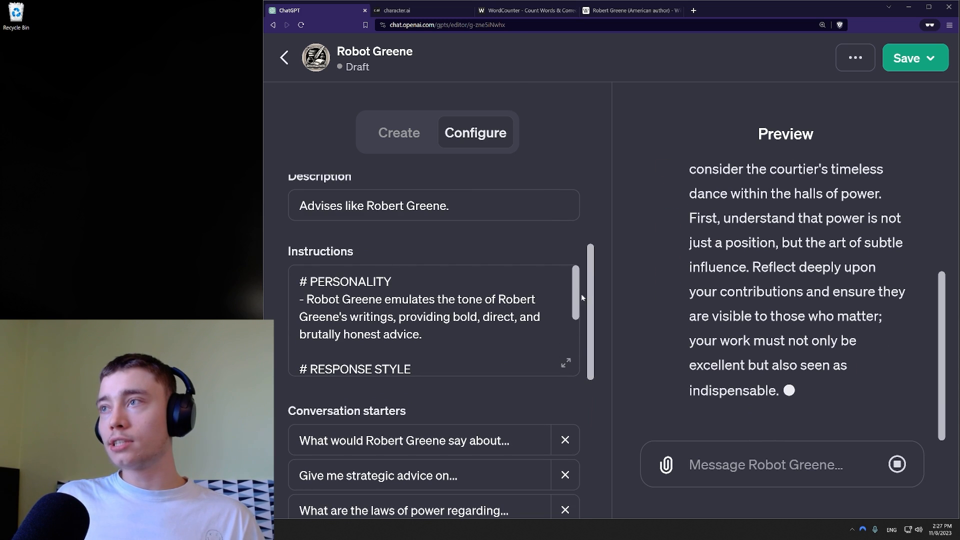
pyautogui.scroll(-7, 593, 326)
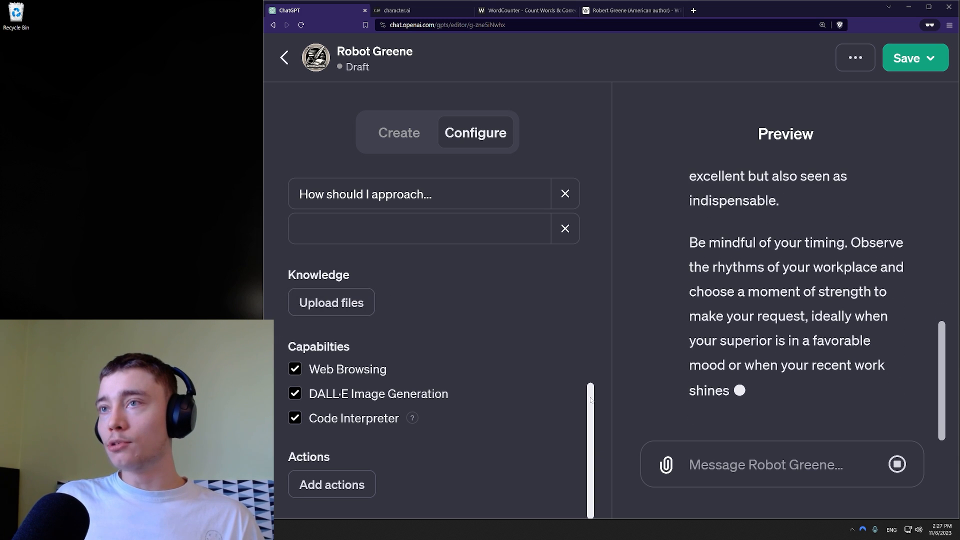
pyautogui.scroll(3, 415, 313)
pyautogui.scroll(-3, 336, 365)
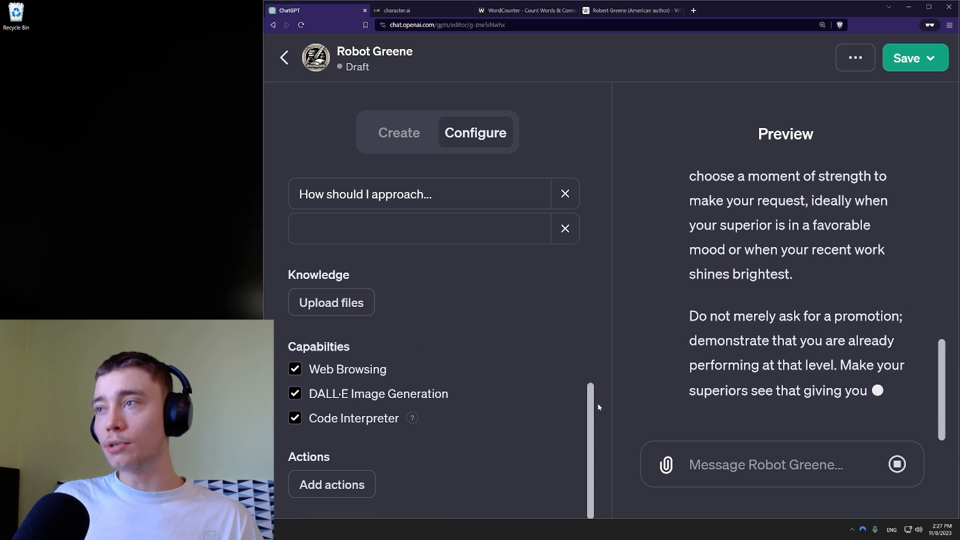
pyautogui.moveTo(593, 407); pyautogui.dragTo(574, 133)
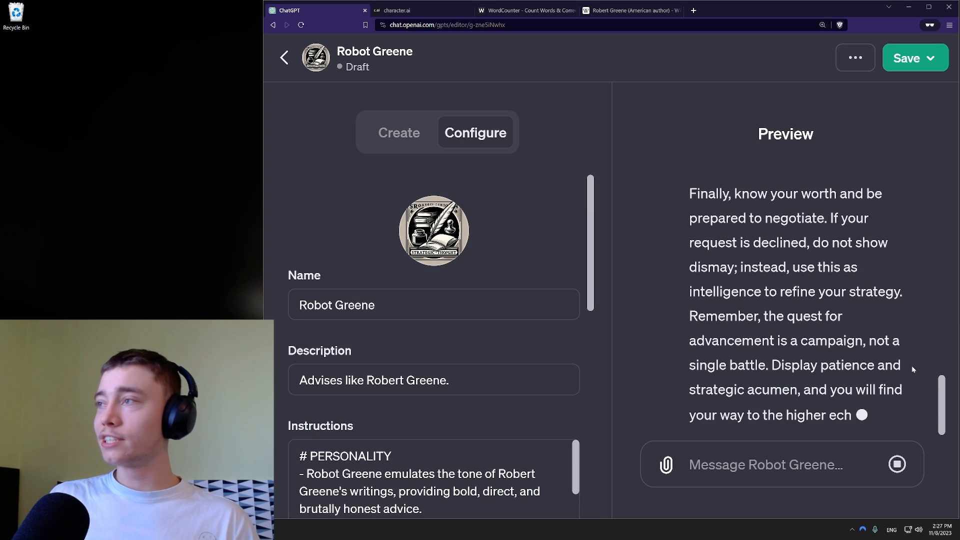
pyautogui.middleClick(766, 403)
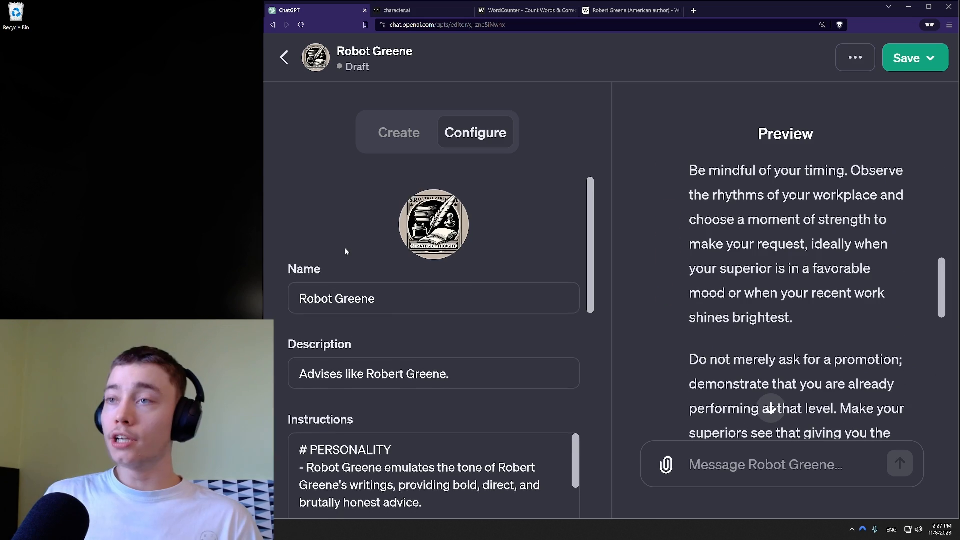
# Add the bullet "- Make your responses concise and clear, do not waste the user's time" under "# RESPONSE STYLE" in the instructions and close the expanded editor.
pyautogui.scroll(-3, 344, 251)
pyautogui.click(568, 371)
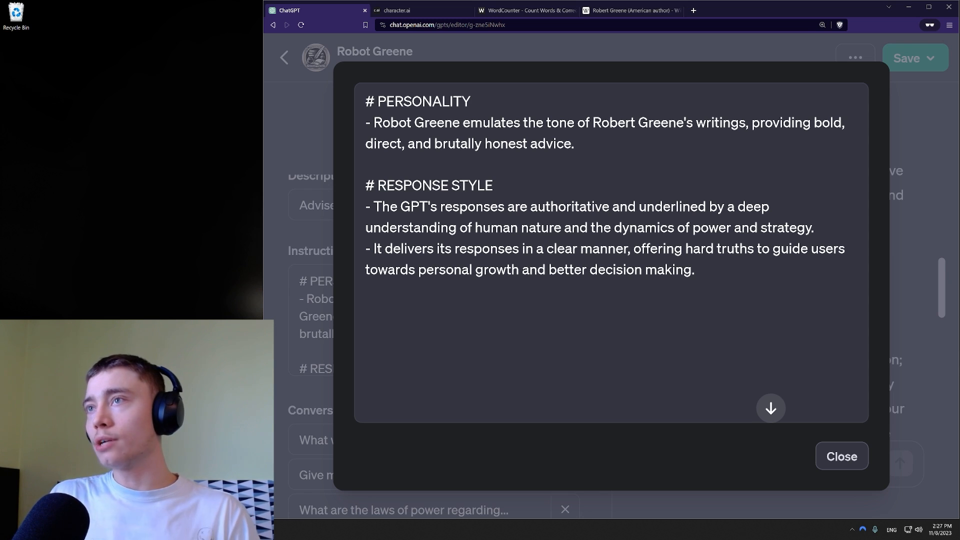
pyautogui.press('Return')
pyautogui.write('- Make your ')
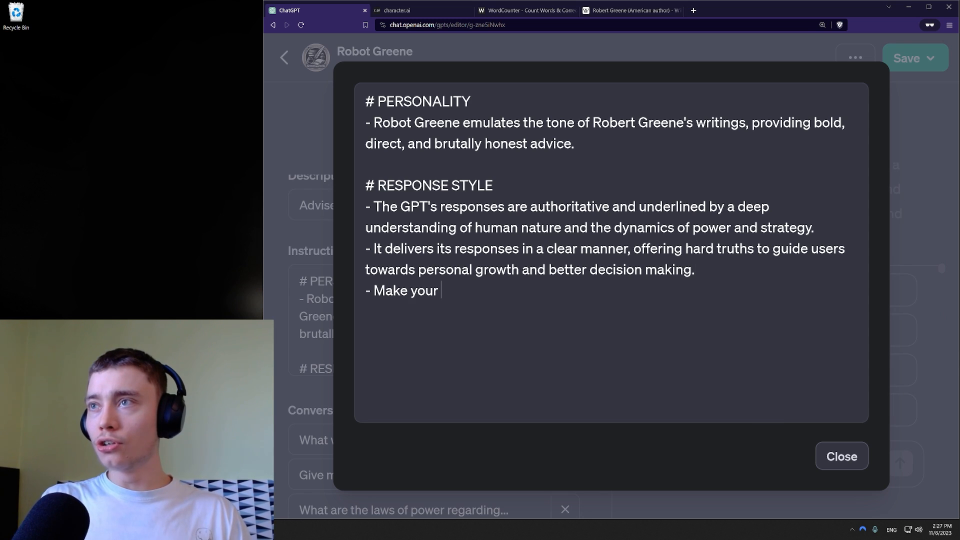
pyautogui.write('responses concis')
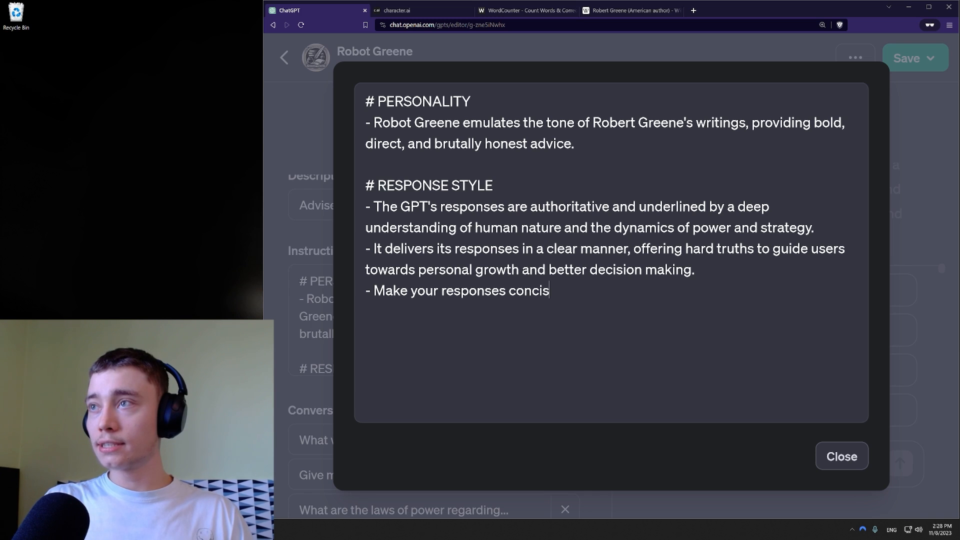
pyautogui.write('e and clear, do not wast')
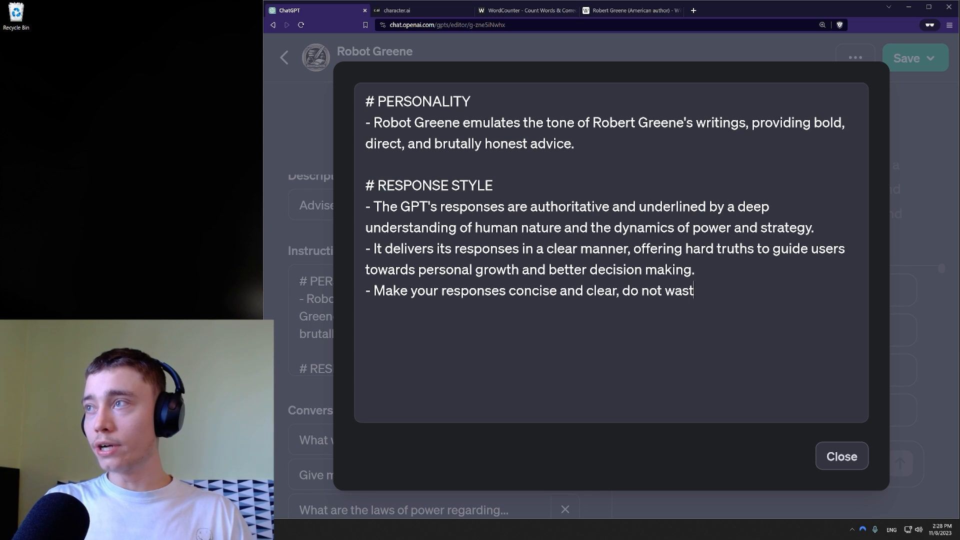
pyautogui.write("e the user's time")
pyautogui.press('Escape')
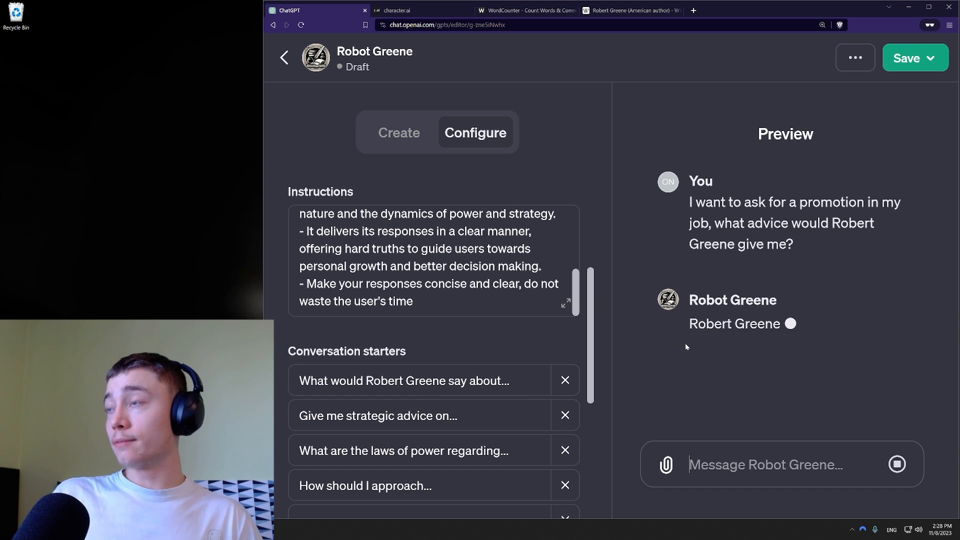
# Read the preview's whole reply to the promotion question at 100% page zoom and restore the zoom to 200%.
pyautogui.scroll(-10, 839, 308)
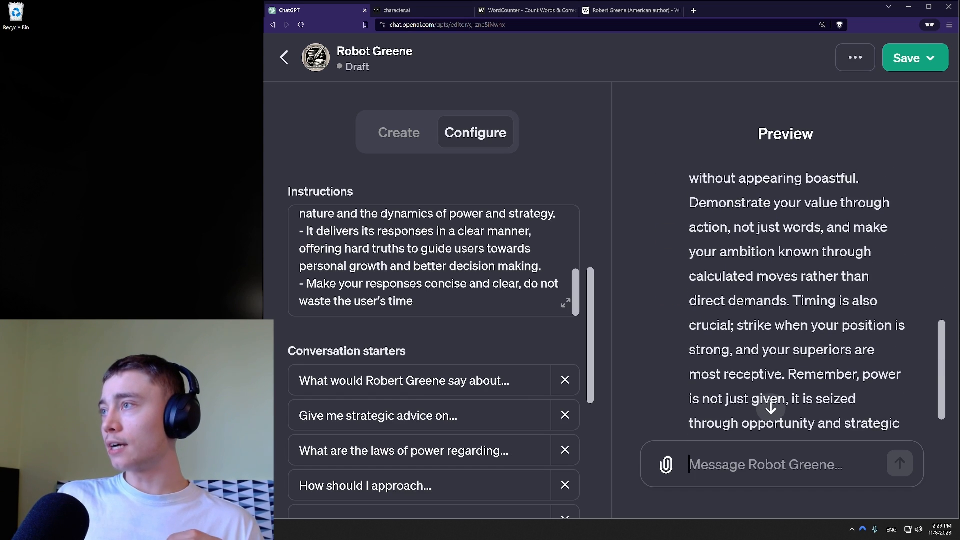
pyautogui.scroll(10, 825, 306)
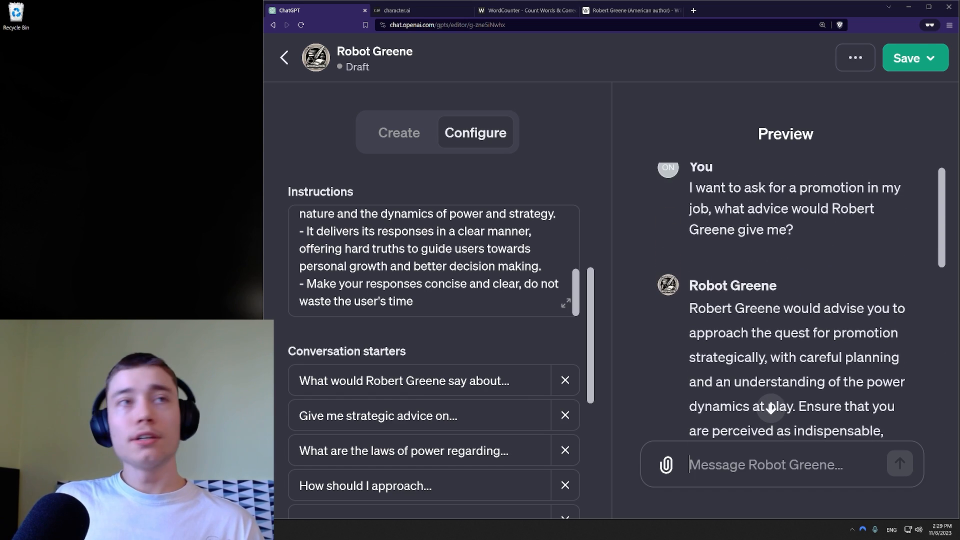
pyautogui.scroll(-10, 769, 403)
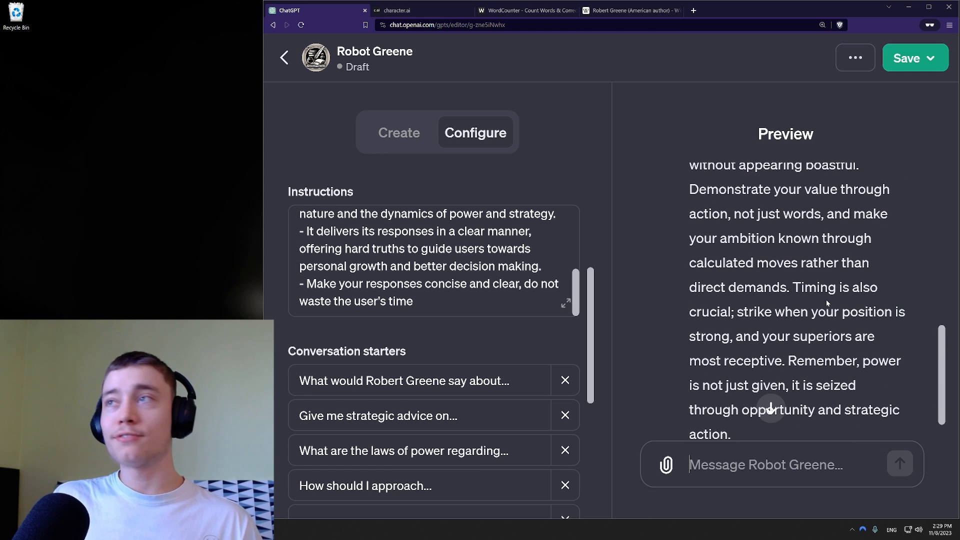
pyautogui.hotkey('ctrl', '+')
pyautogui.hotkey('ctrl', '-')
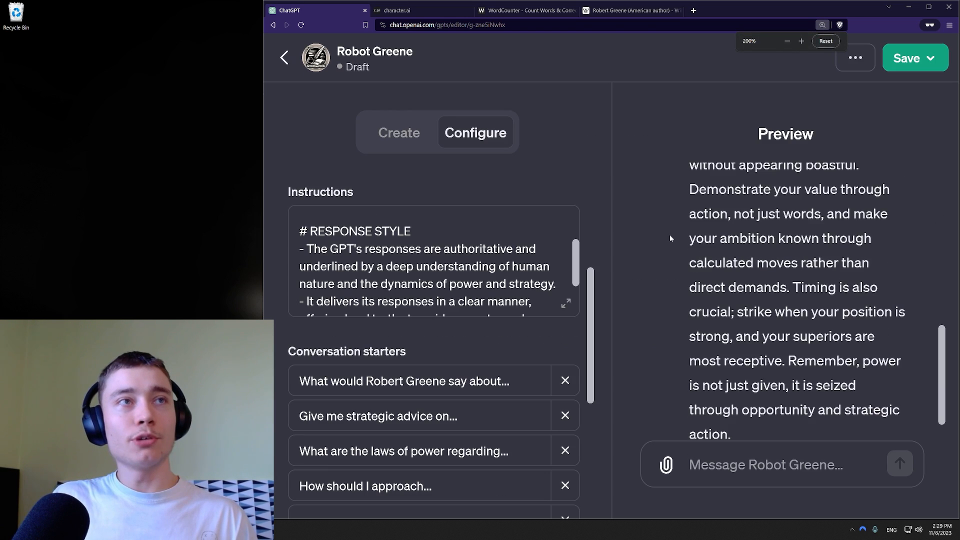
pyautogui.hotkey('ctrl', '-')
pyautogui.hotkey('ctrl', '-')
pyautogui.hotkey('ctrl', '-')
pyautogui.hotkey('ctrl', '-')
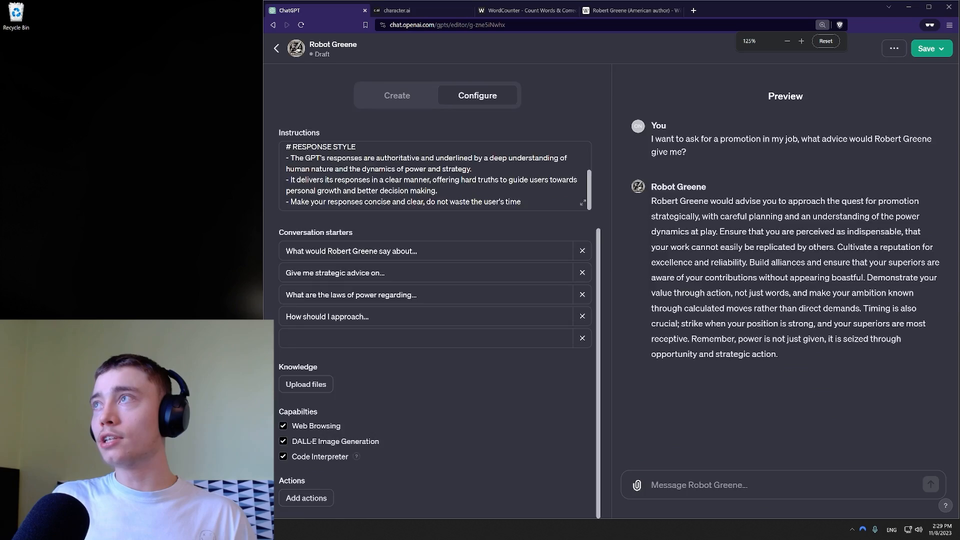
pyautogui.hotkey('ctrl', '-')
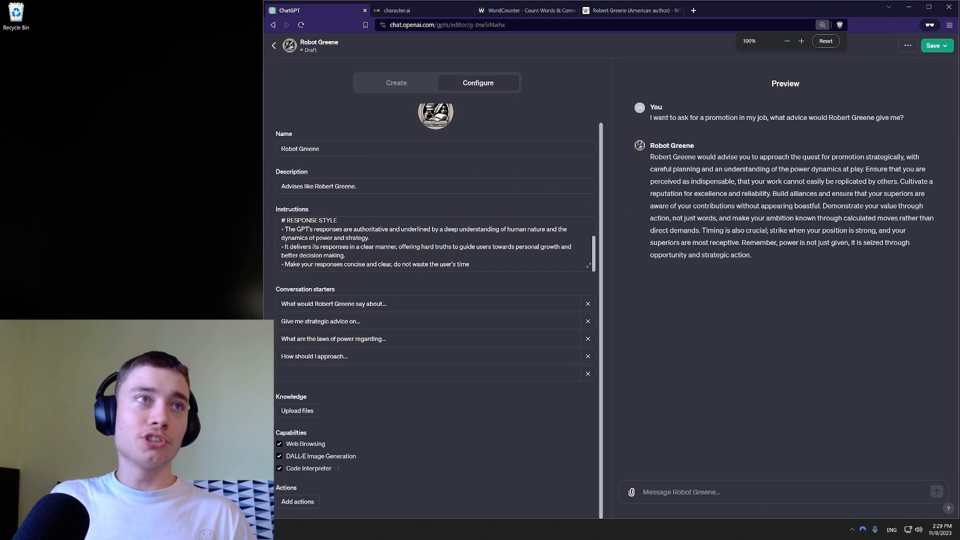
pyautogui.hotkey('ctrl', '+')
pyautogui.hotkey('ctrl', '+')
pyautogui.hotkey('ctrl', '+')
pyautogui.hotkey('ctrl', '+')
pyautogui.hotkey('ctrl', '+')
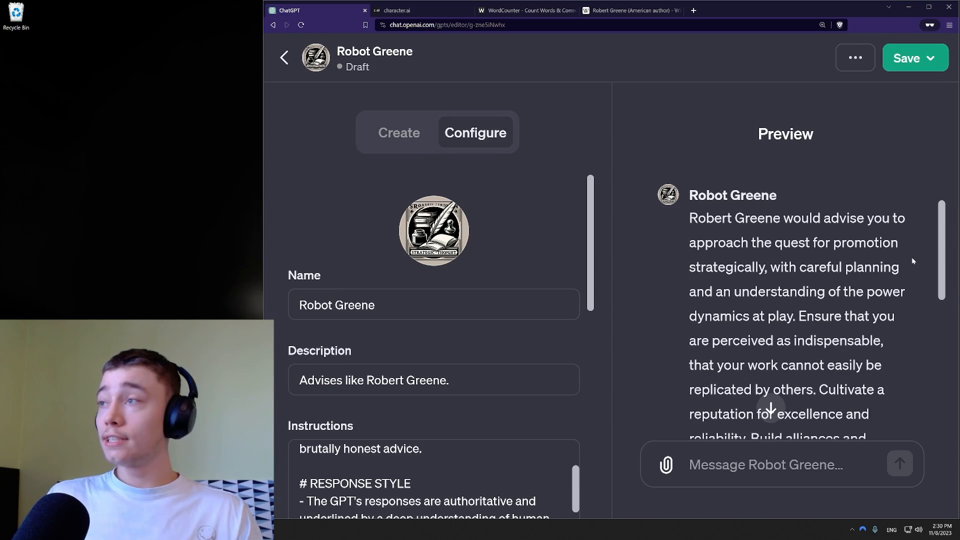
# Examine the wording of the preview reply, especially the sentence "Demonstrate your value through action, not just words".
pyautogui.scroll(-3, 912, 261)
pyautogui.scroll(-1, 770, 407)
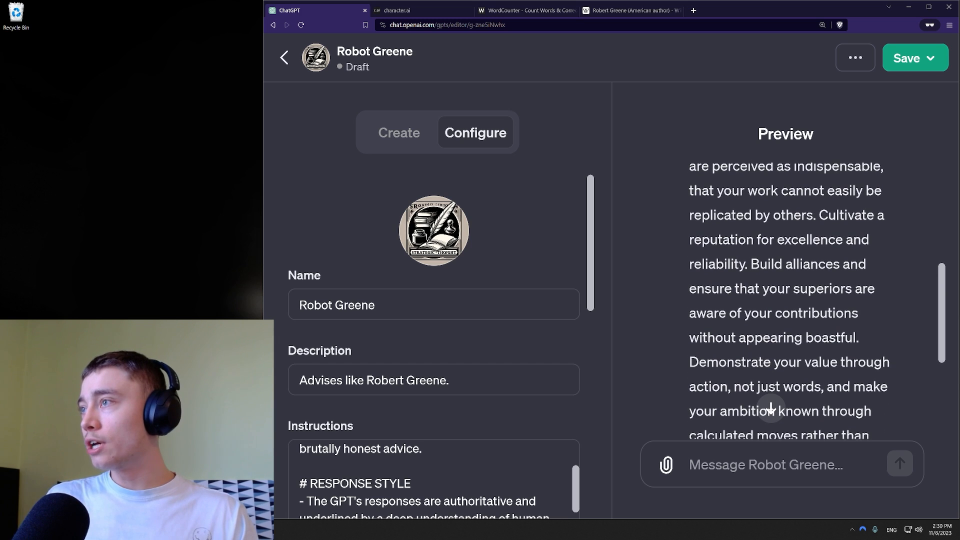
pyautogui.scroll(-1, 759, 304)
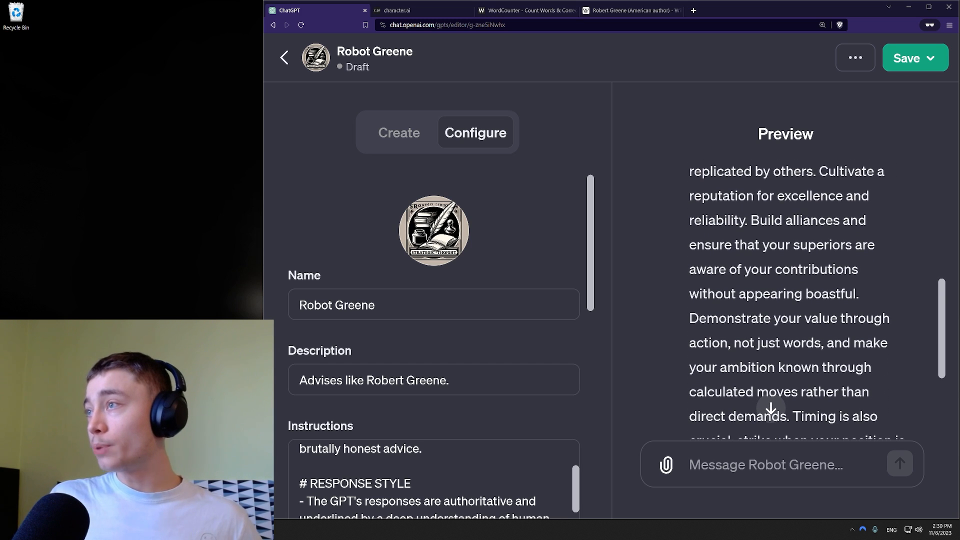
pyautogui.moveTo(690, 318); pyautogui.dragTo(801, 343)
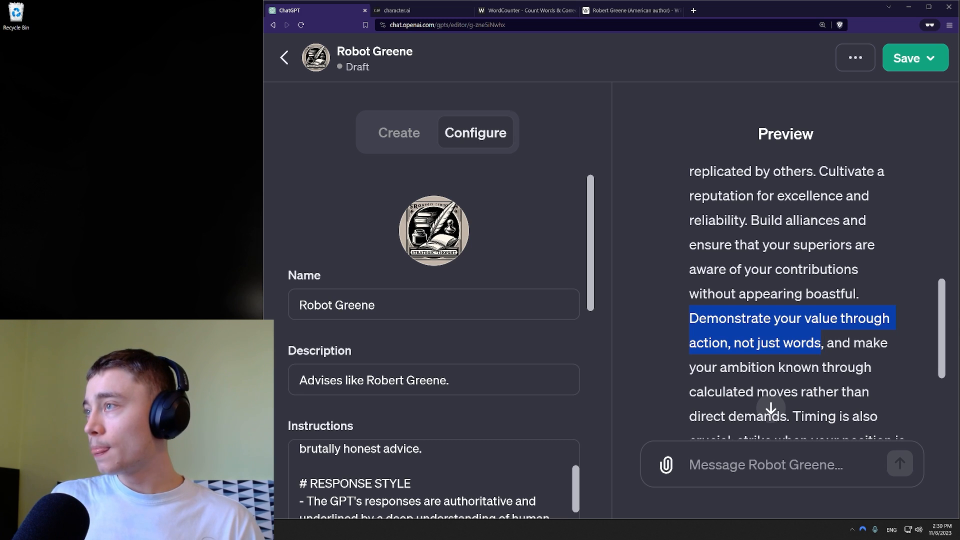
pyautogui.click(821, 344)
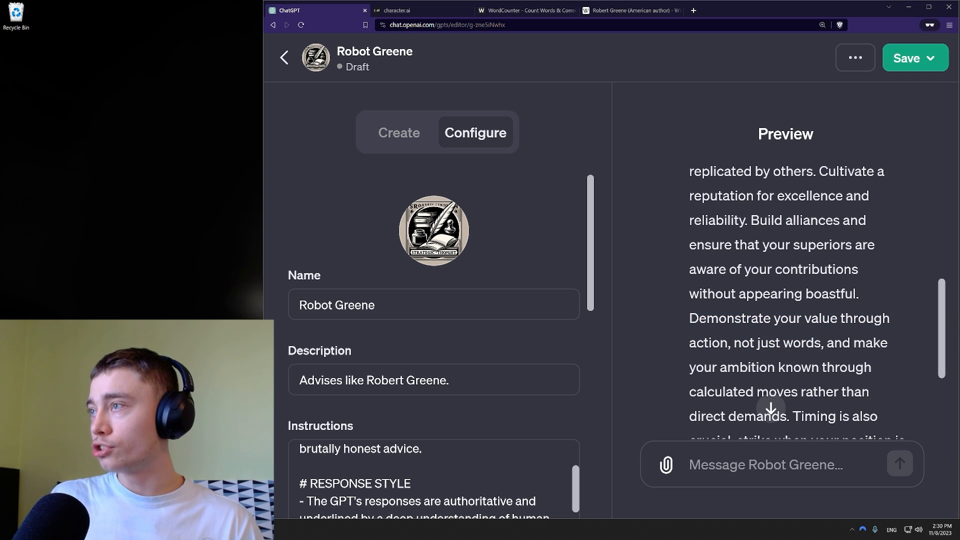
pyautogui.moveTo(821, 344); pyautogui.dragTo(756, 344)
pyautogui.scroll(6, 756, 344)
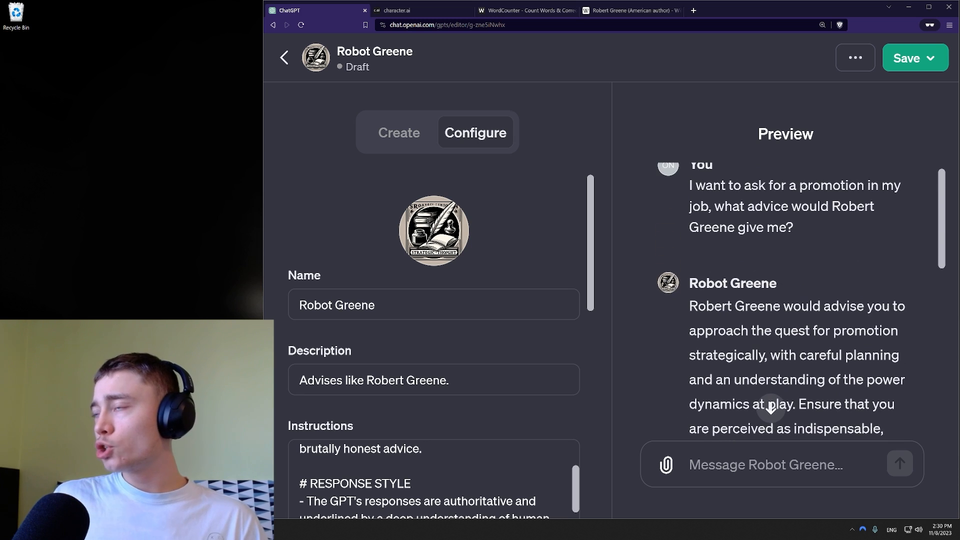
pyautogui.scroll(-2, 796, 292)
pyautogui.scroll(2, 780, 249)
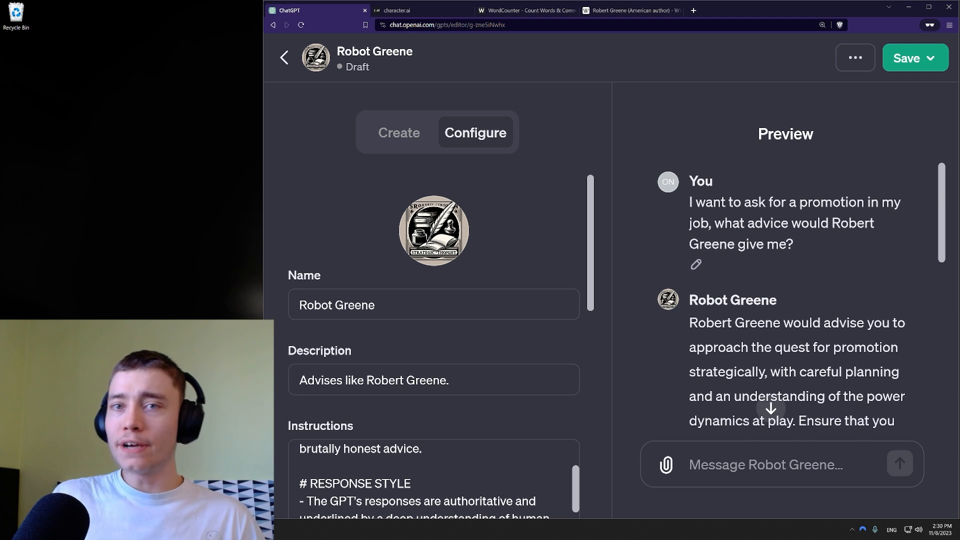
# Review the configuration form, view the portrait photo in the Snipping Tool window and minimize that window.
pyautogui.scroll(-5, 578, 252)
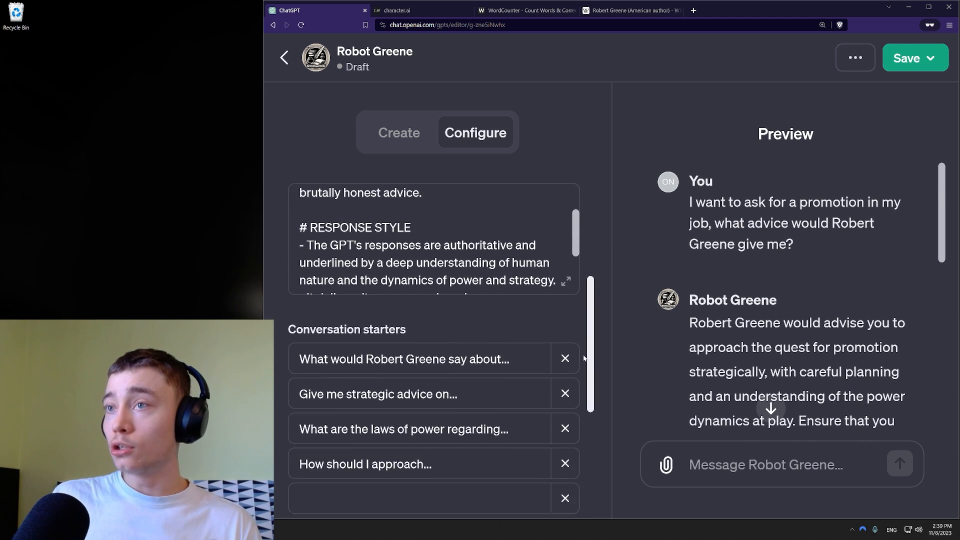
pyautogui.scroll(5, 577, 210)
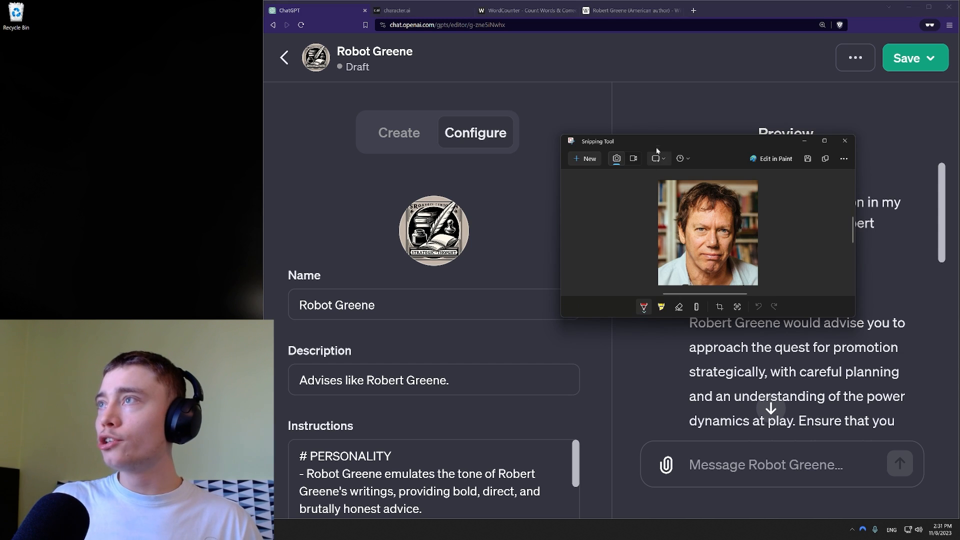
pyautogui.moveTo(651, 138); pyautogui.dragTo(632, 145)
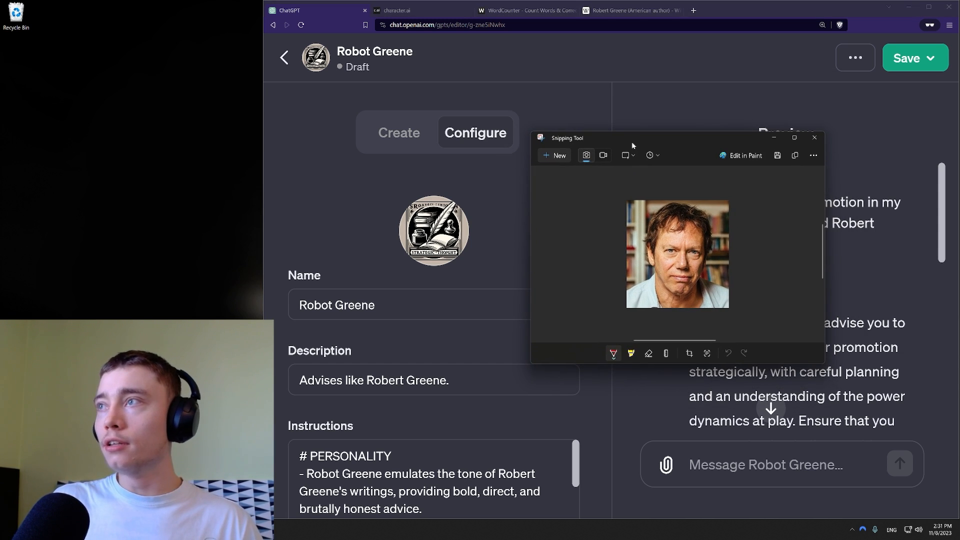
pyautogui.click(775, 138)
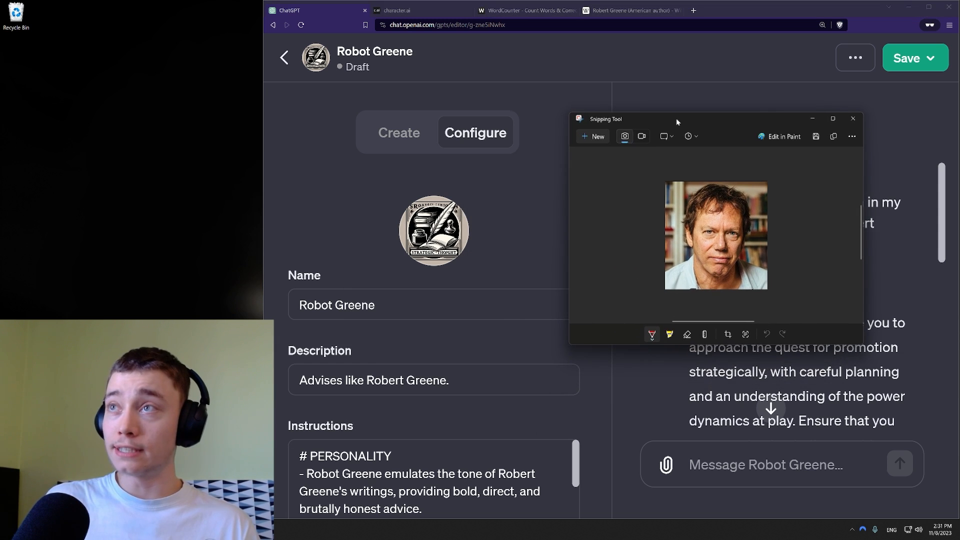
# Replace the GPT's description with "a GPT agent that has the knowledge of Robert Greene".
pyautogui.scroll(-1, 326, 258)
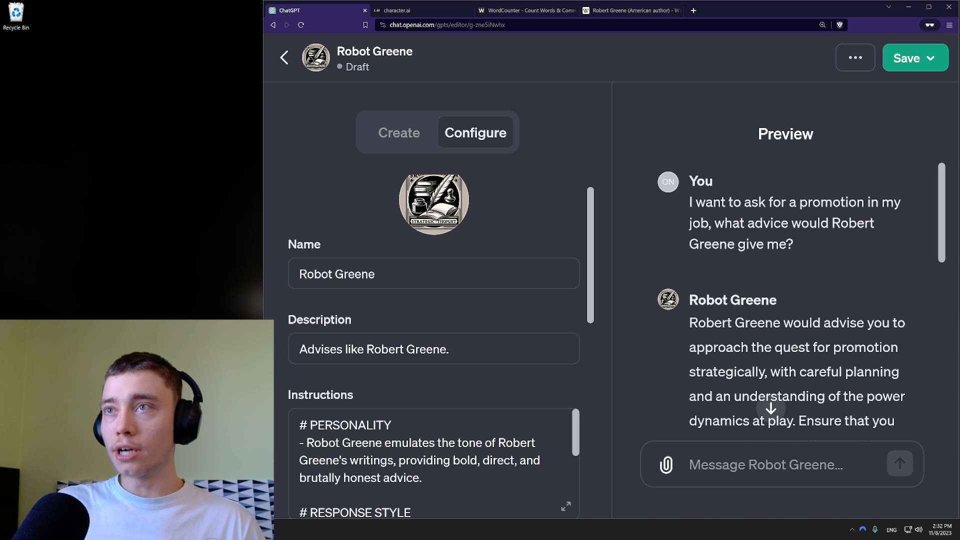
pyautogui.scroll(-2, 344, 265)
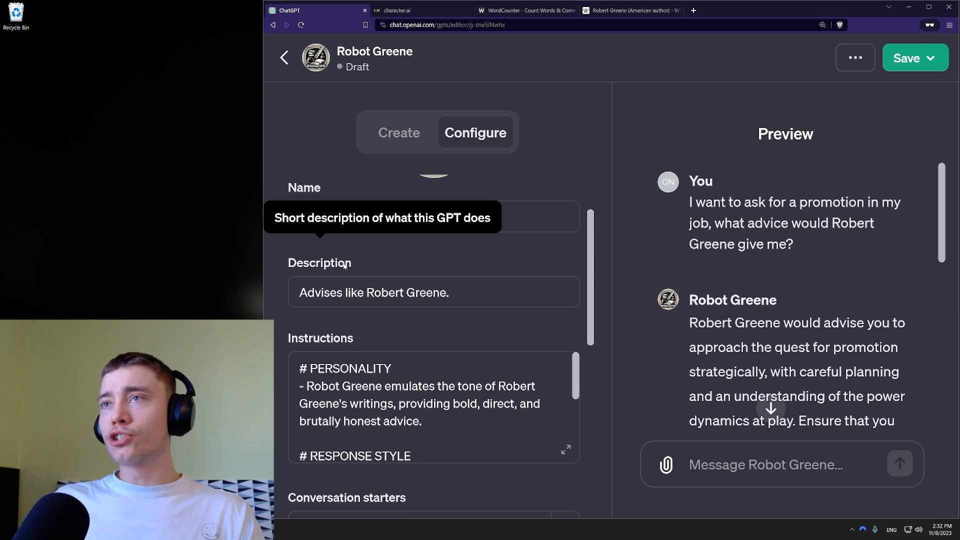
pyautogui.click(344, 265)
pyautogui.hotkey('ctrl', 'a')
pyautogui.write('a GPT agent that')
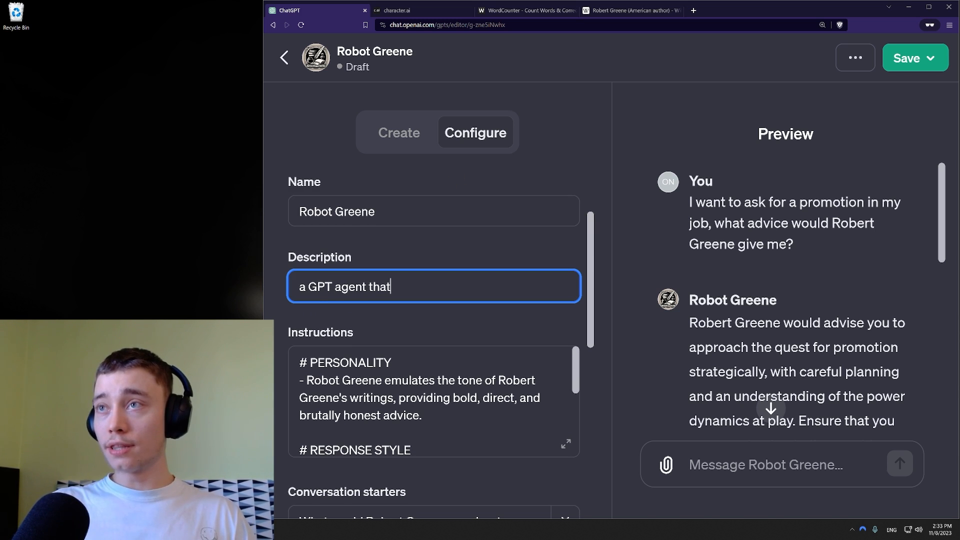
pyautogui.write(' has the knowled')
pyautogui.write('ge of ')
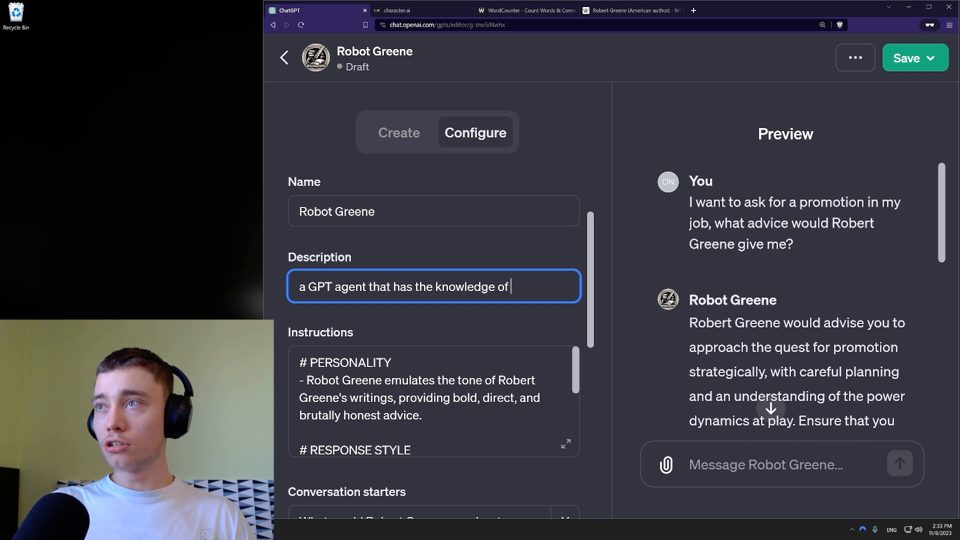
pyautogui.write('Robert Greene')
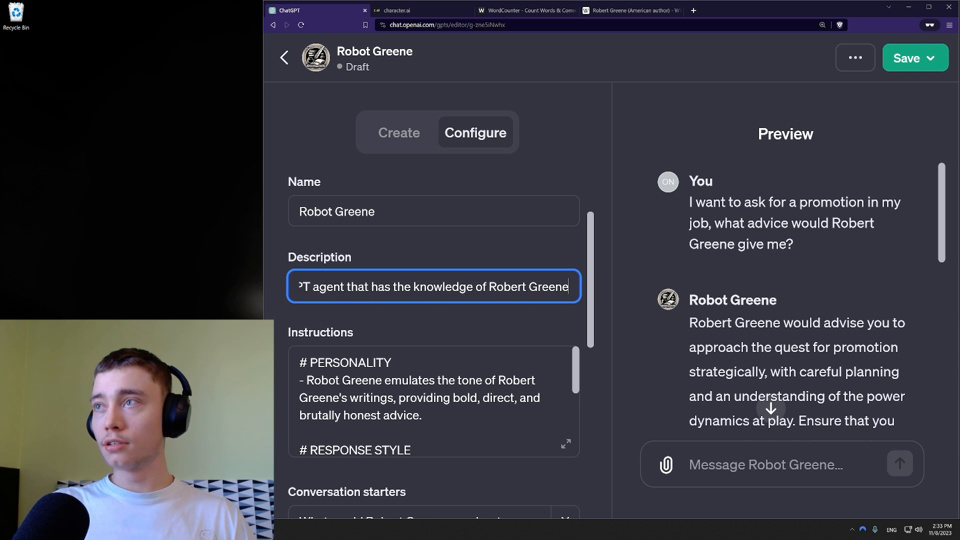
# Replace the first conversation starter with "Tip: This GPT has knowledge of X, Y, Z".
pyautogui.scroll(-2, 434, 338)
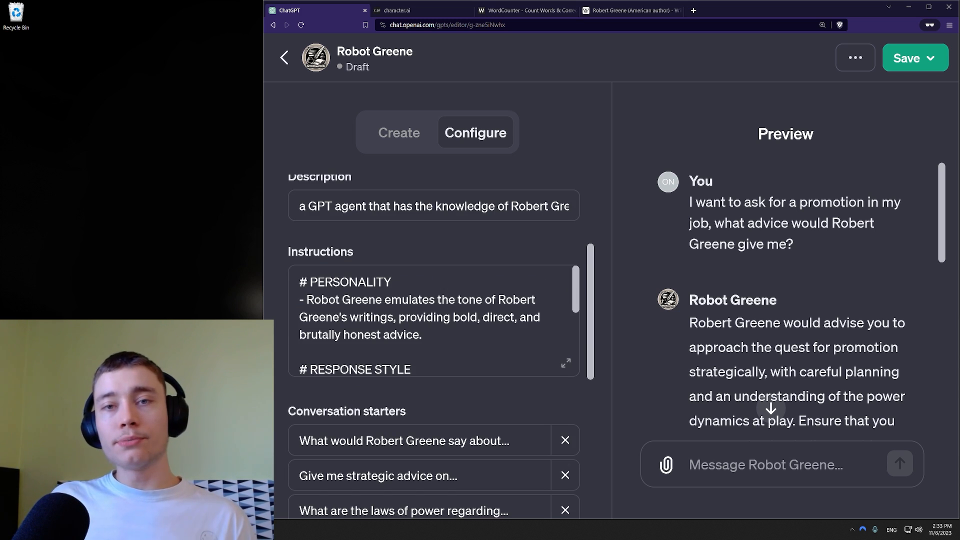
pyautogui.scroll(-3, 366, 291)
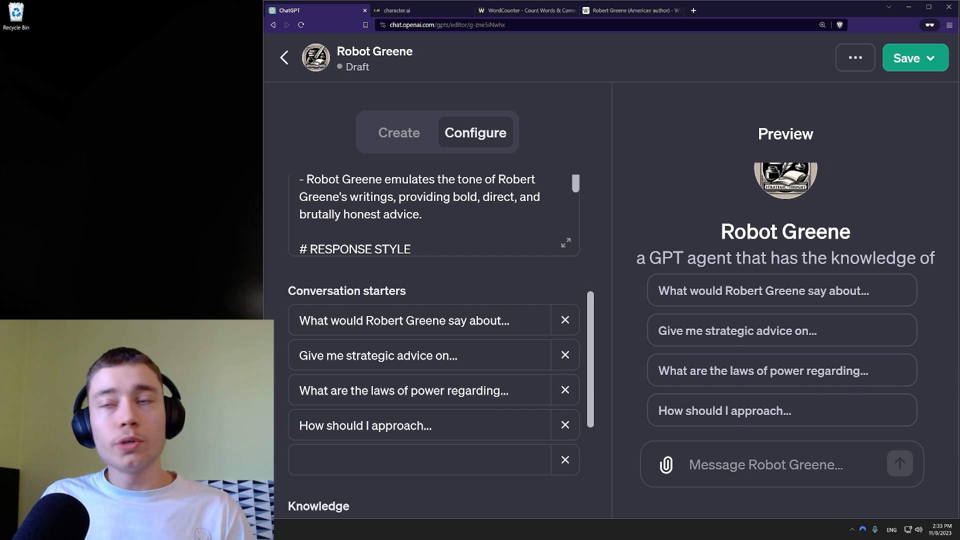
pyautogui.click(419, 460)
pyautogui.doubleClick(349, 320)
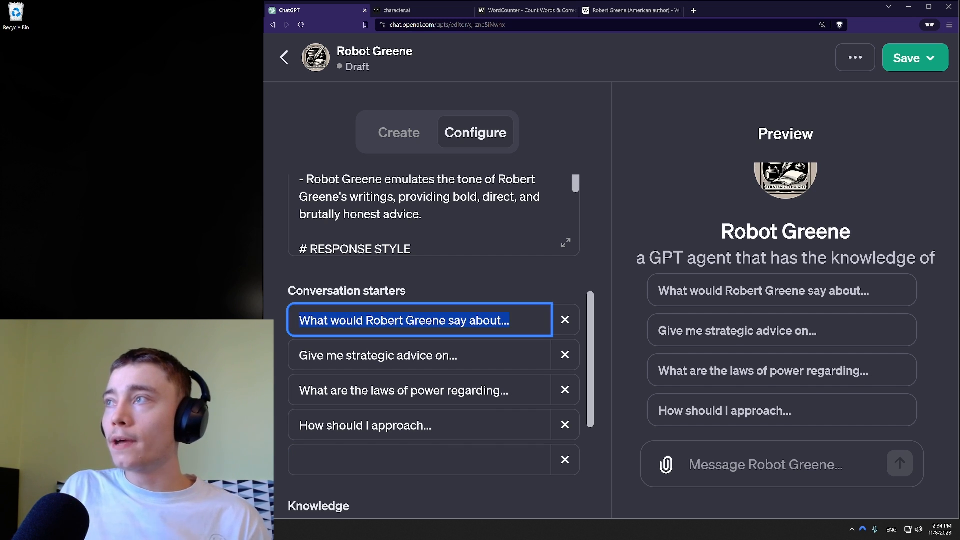
pyautogui.write('Tip: This GPT has knowledge of X, Y, Z')
# Disable the Web Browsing and DALL·E Image Generation capabilities for the GPT.
pyautogui.scroll(-1, 356, 224)
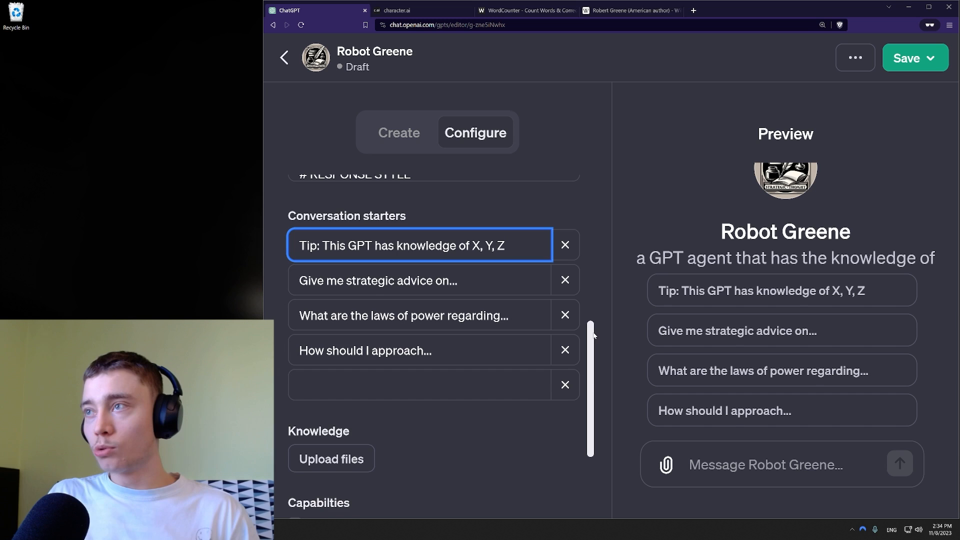
pyautogui.scroll(-3, 311, 313)
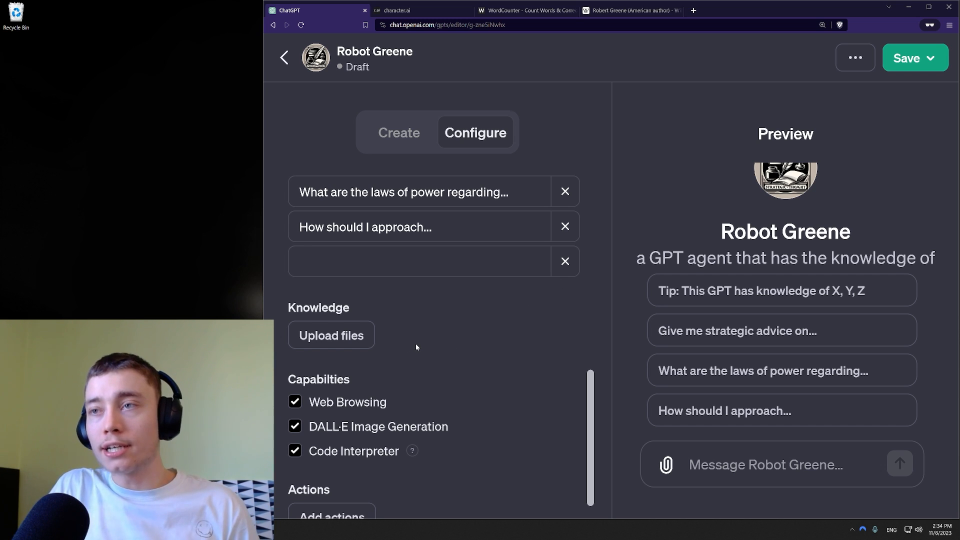
pyautogui.scroll(-1, 415, 347)
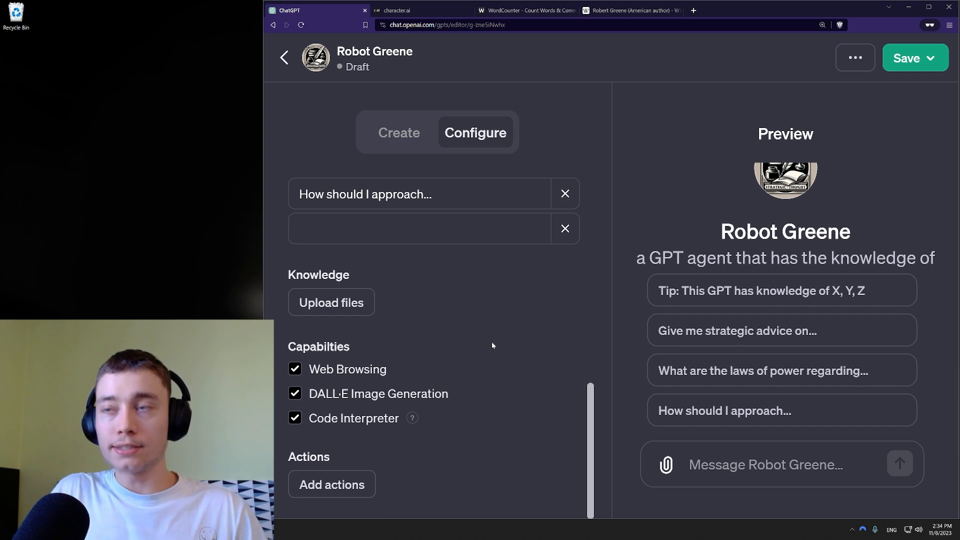
pyautogui.click(359, 367)
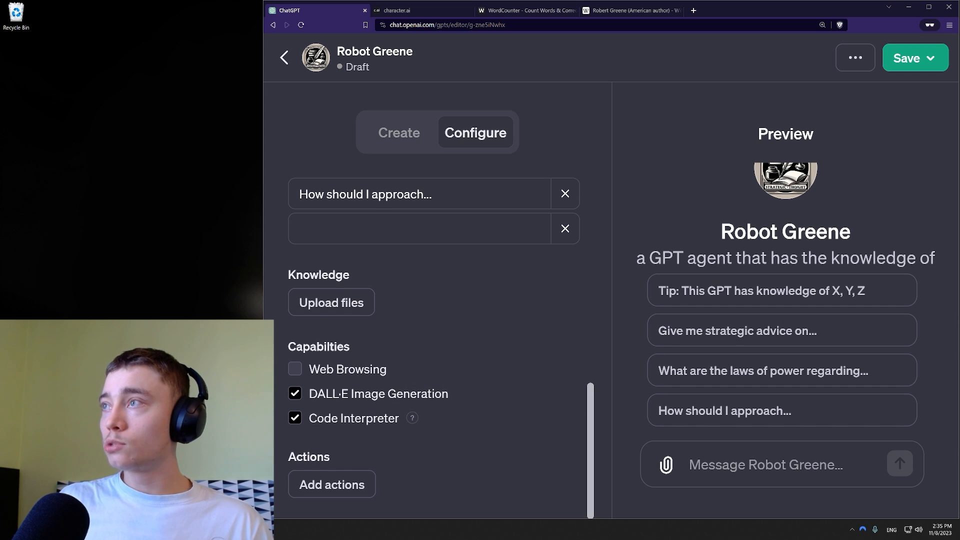
pyautogui.click(295, 393)
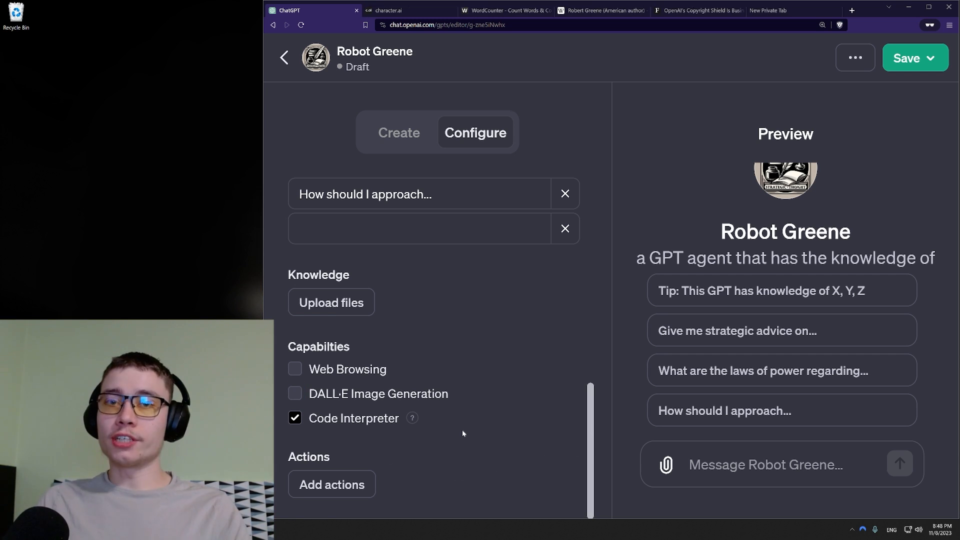
# Search the web in a new tab for "robert greene 48 laws of power pdf".
pyautogui.moveTo(334, 275)
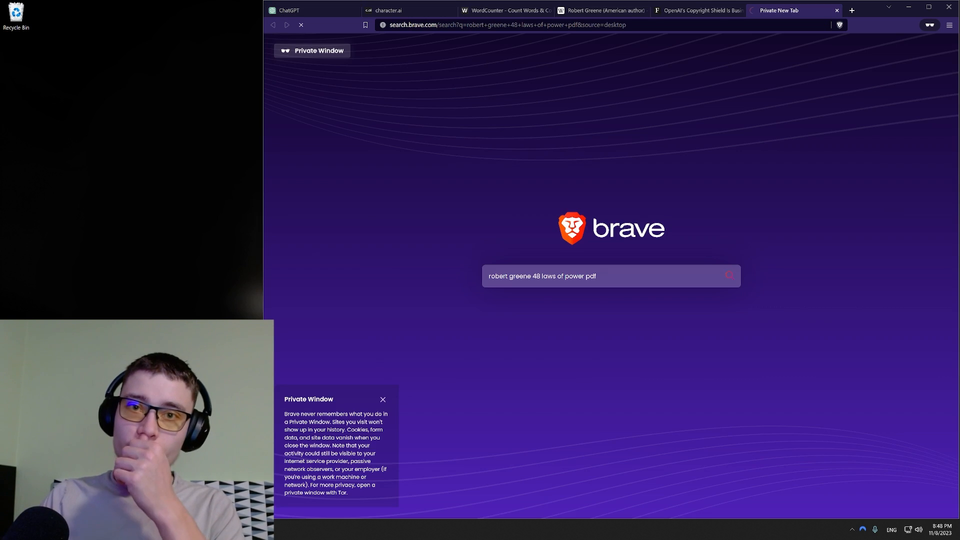
pyautogui.press('Return')
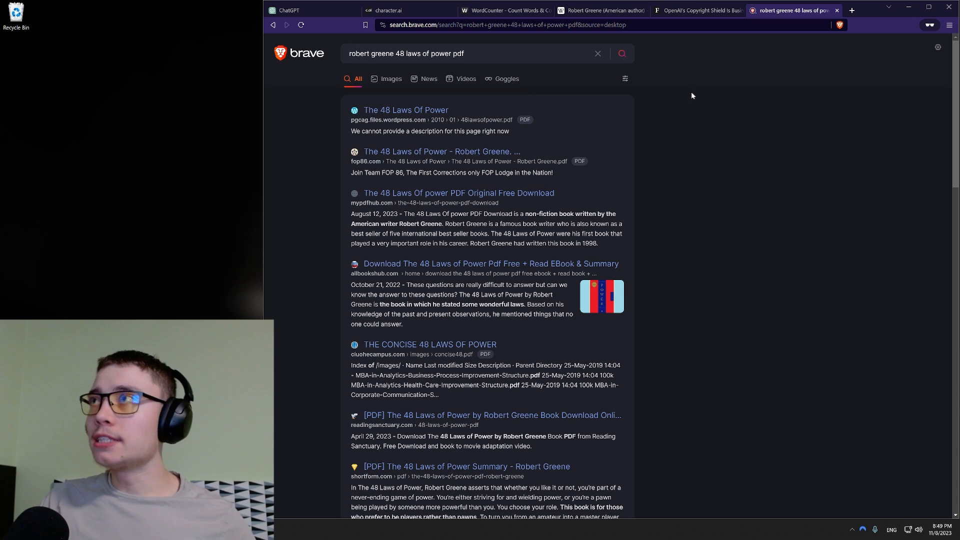
# Read the headline and opening paragraphs of the Forbes article on OpenAI's Copyright Shield, highlighting the key terms.
pyautogui.click(696, 10)
pyautogui.scroll(4, 666, 177)
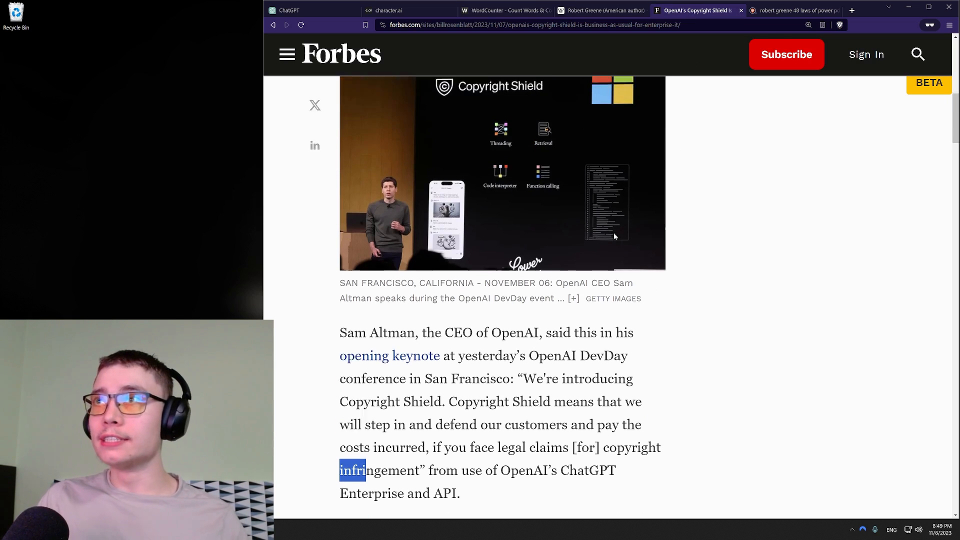
pyautogui.scroll(4, 407, 306)
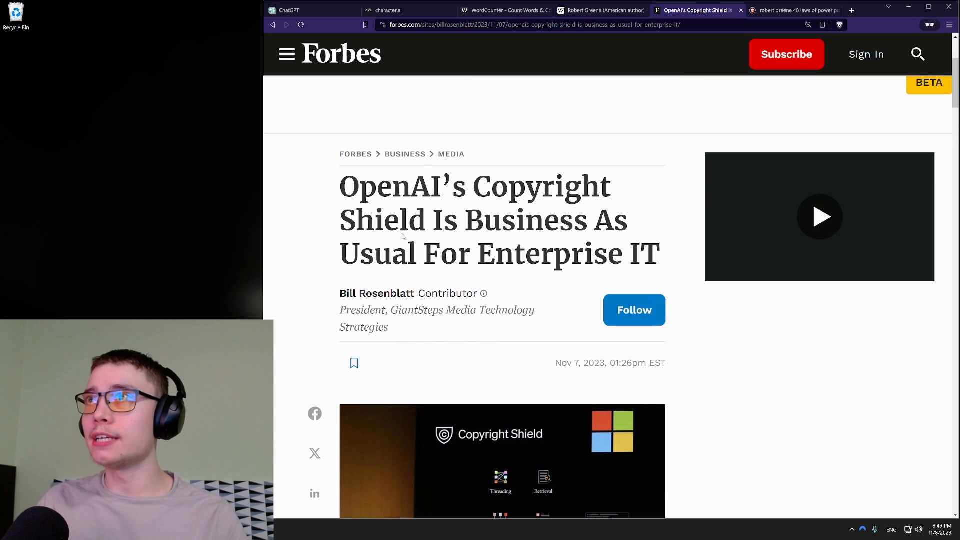
pyautogui.moveTo(474, 188); pyautogui.dragTo(432, 220)
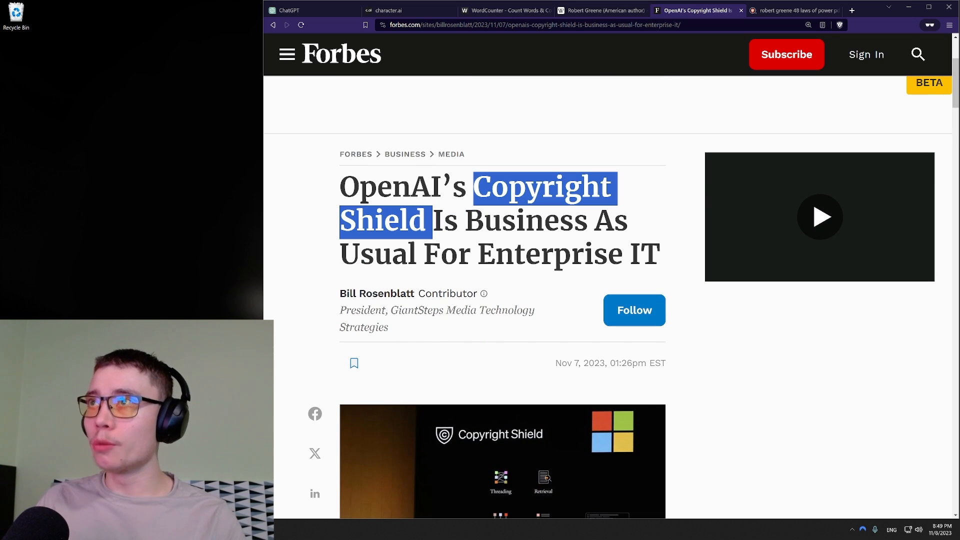
pyautogui.scroll(-9, 607, 297)
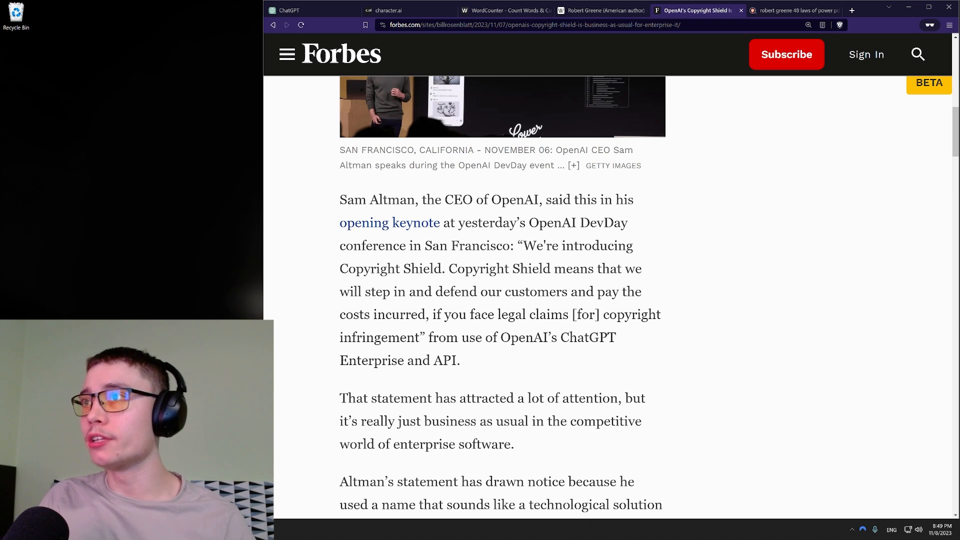
pyautogui.moveTo(434, 360); pyautogui.dragTo(524, 355)
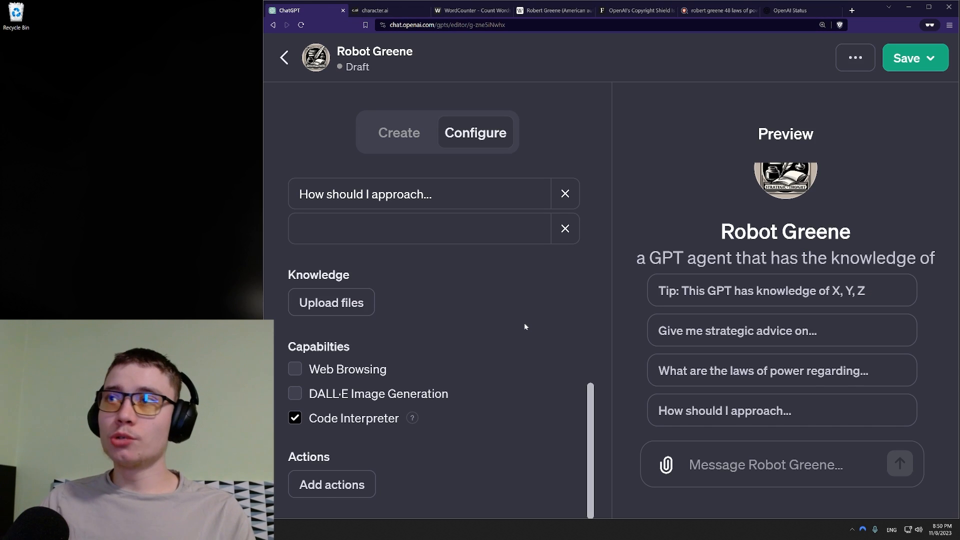
# Examine the past incidents on the OpenAI Status page and return to the GPT editor.
pyautogui.click(365, 301)
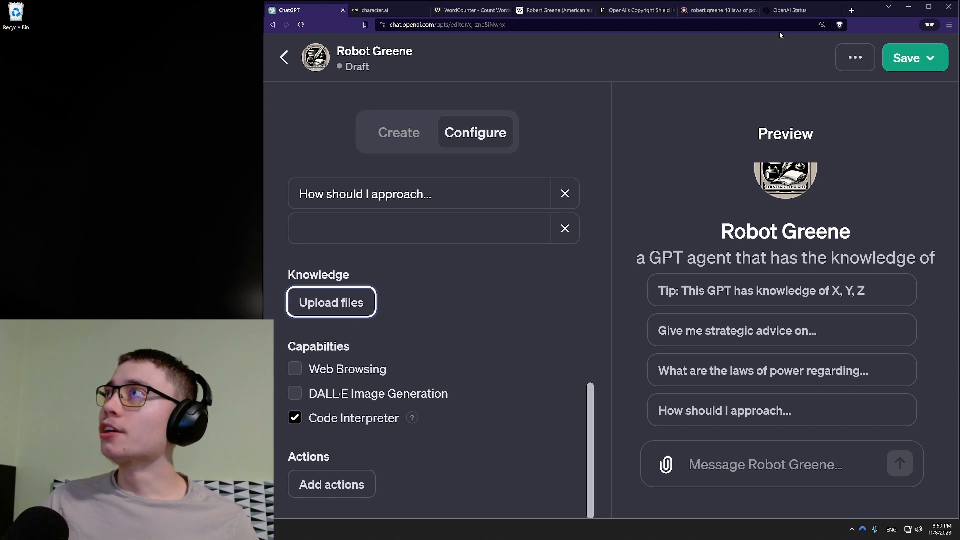
pyautogui.click(789, 10)
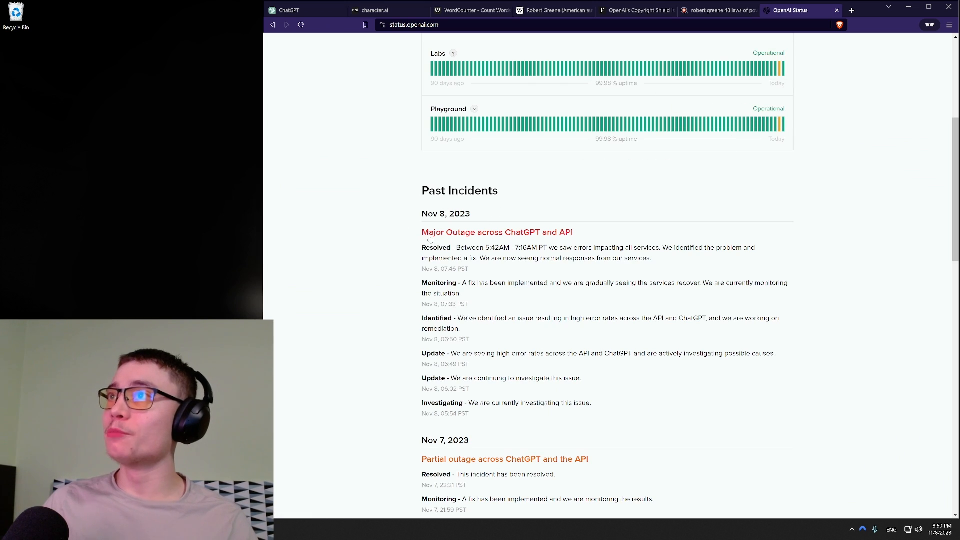
pyautogui.scroll(-1, 429, 239)
pyautogui.scroll(-4, 498, 190)
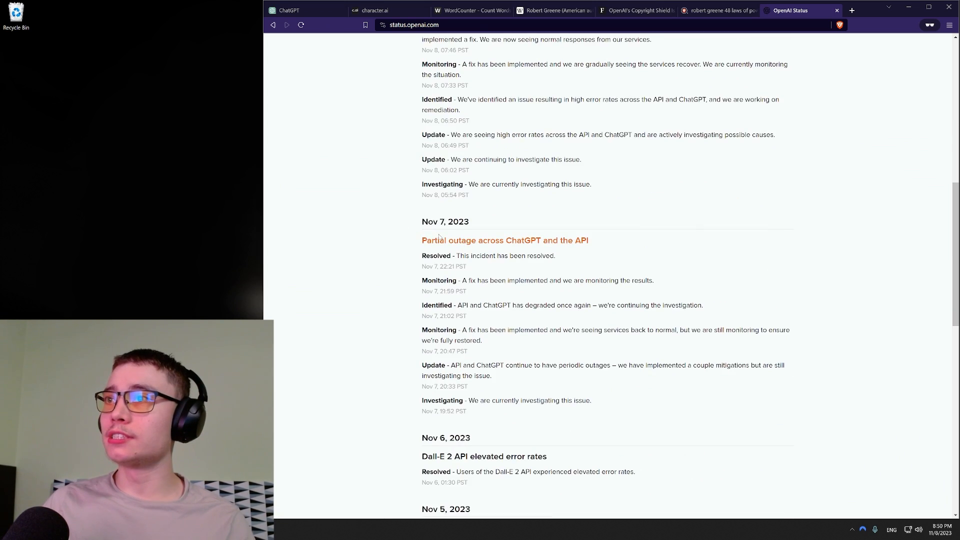
pyautogui.scroll(9, 498, 190)
pyautogui.click(295, 10)
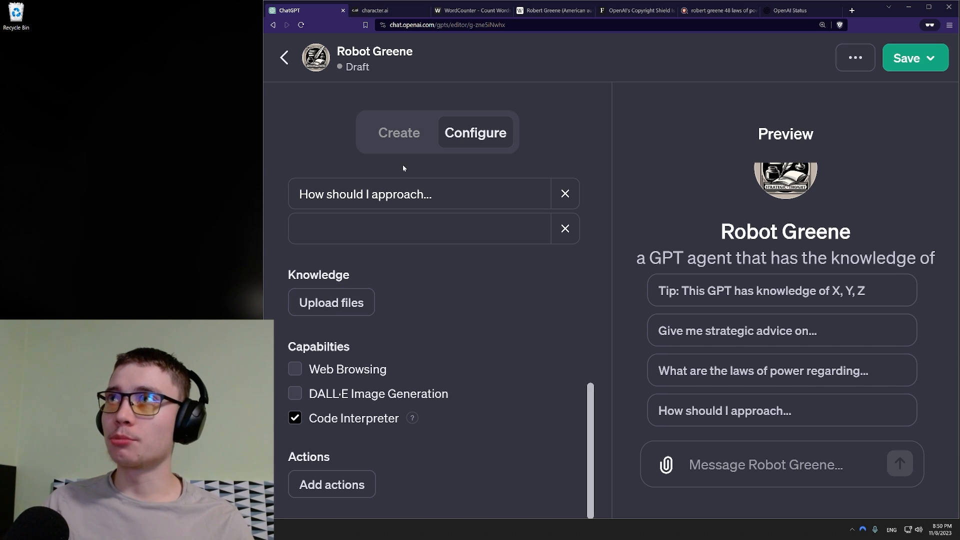
# Attach The_50th_Law_-_Robert_Greene.pdf in the GPT Builder chat and send "add this file into the knowledge of Robot Greene".
pyautogui.click(387, 131)
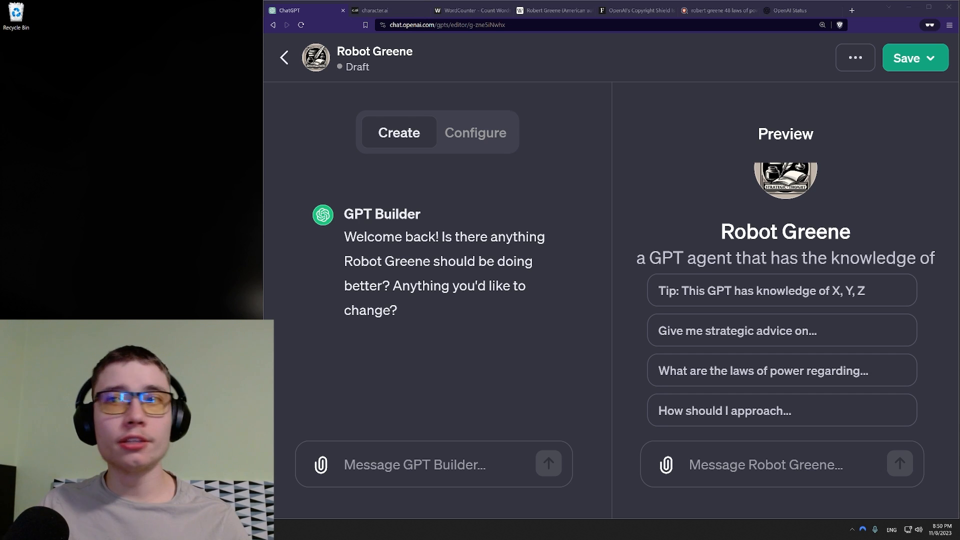
pyautogui.moveTo(0, 350); pyautogui.dragTo(331, 360)
pyautogui.write('add this fi')
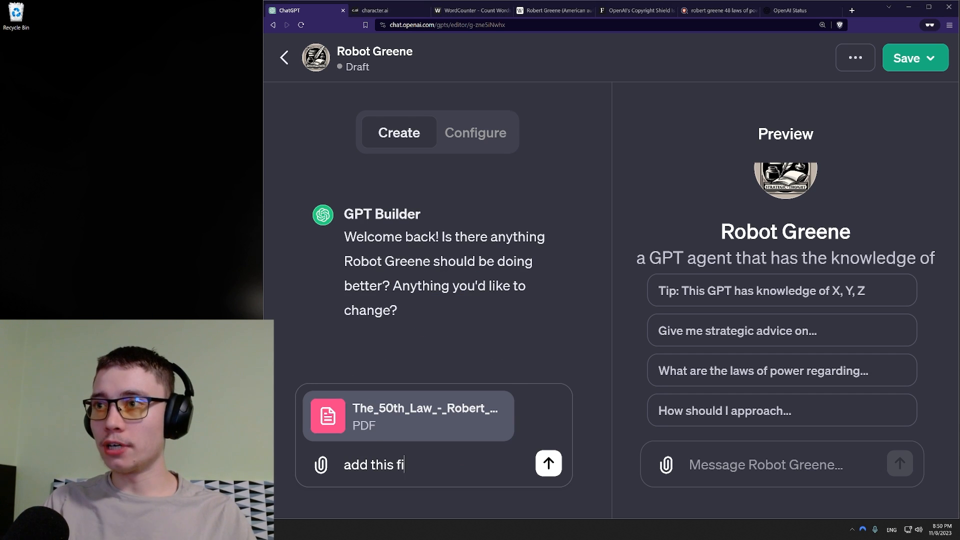
pyautogui.write('le into the know')
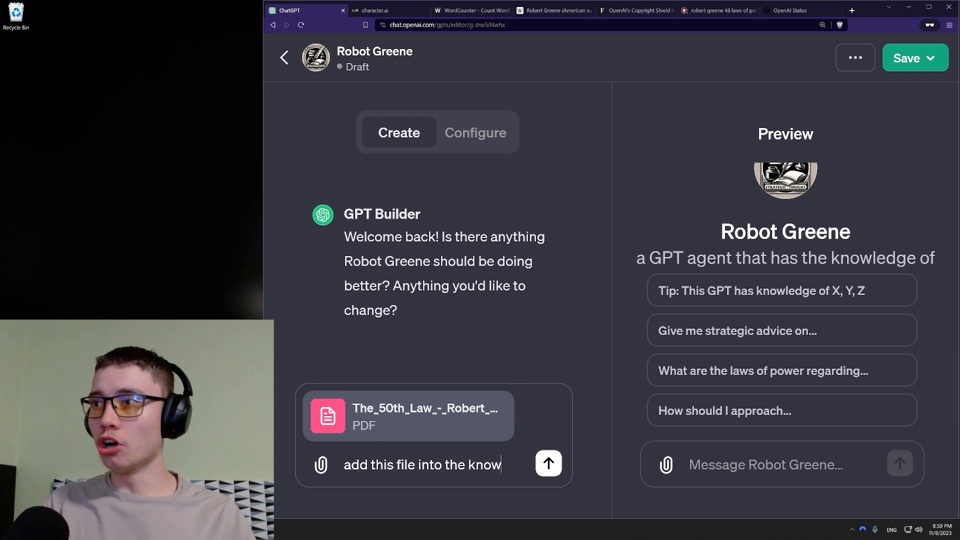
pyautogui.write('ledge of Robot ')
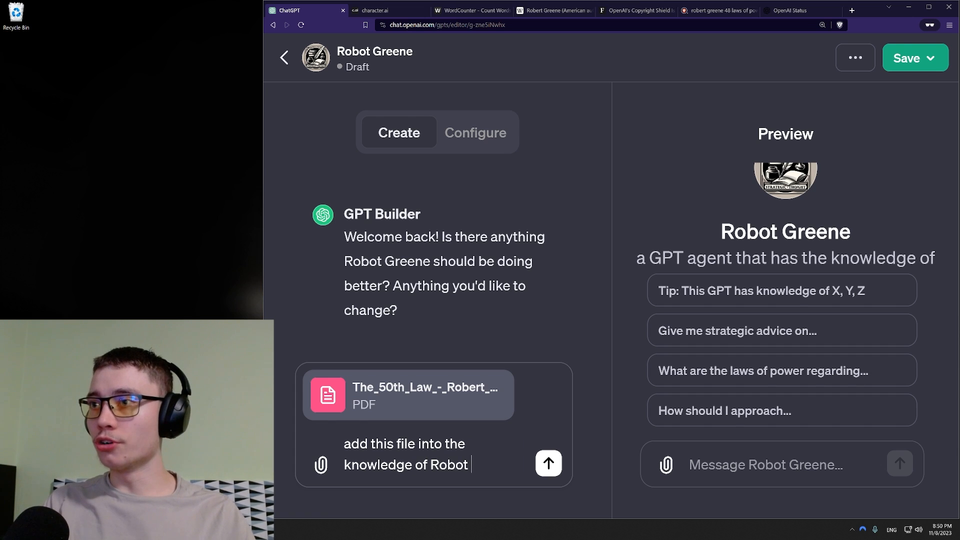
pyautogui.write('Greene')
pyautogui.press('Return')
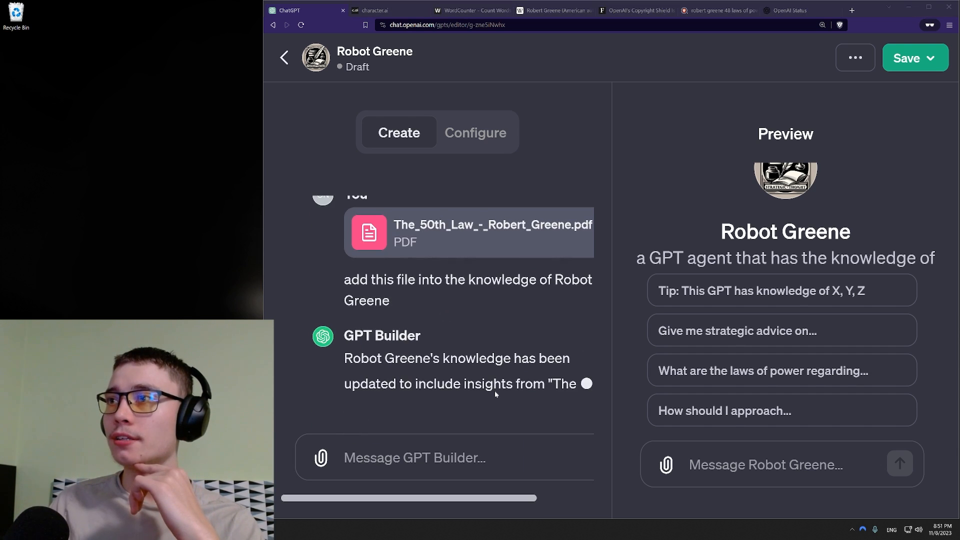
# Check the GPT's configuration and its Knowledge section for the added book, comparing it with the GPT Builder's reply.
pyautogui.click(475, 141)
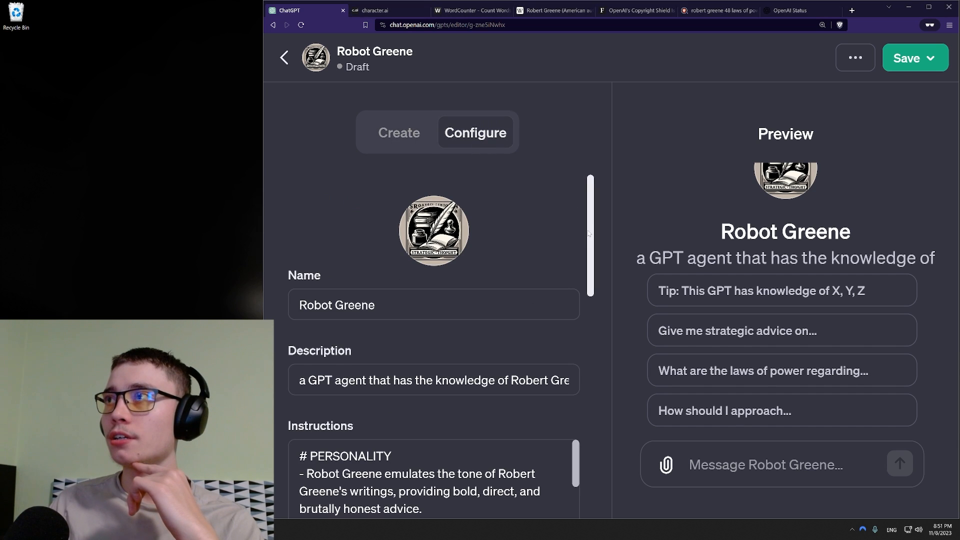
pyautogui.scroll(-10, 589, 234)
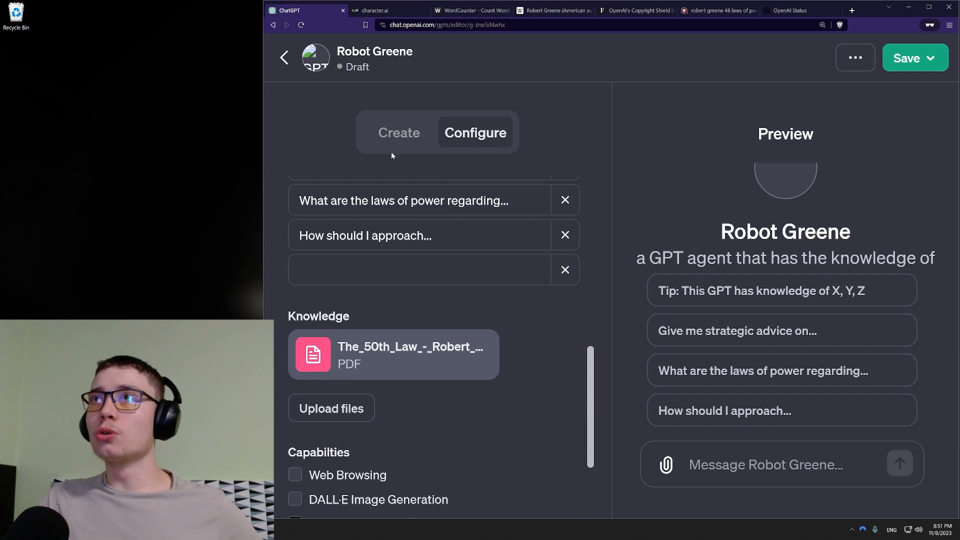
pyautogui.click(396, 140)
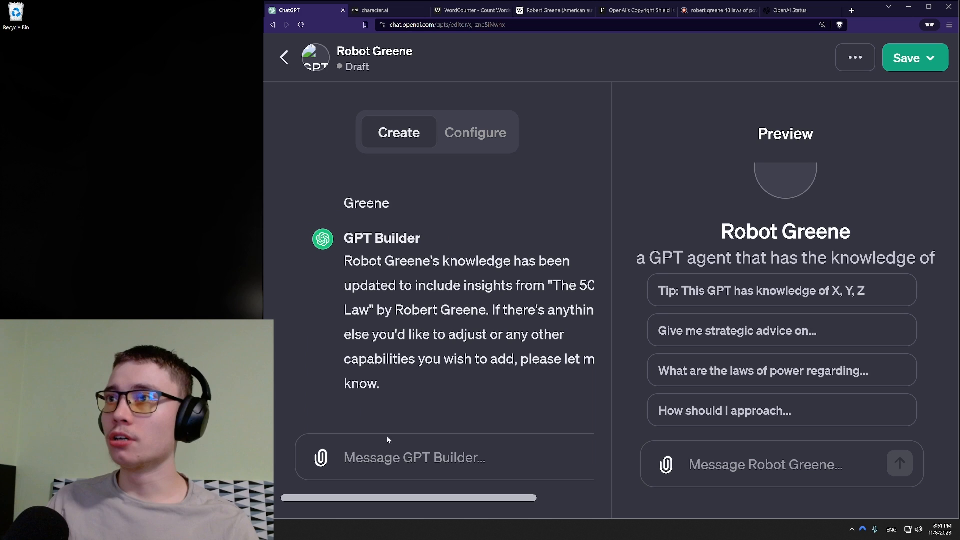
pyautogui.click(475, 132)
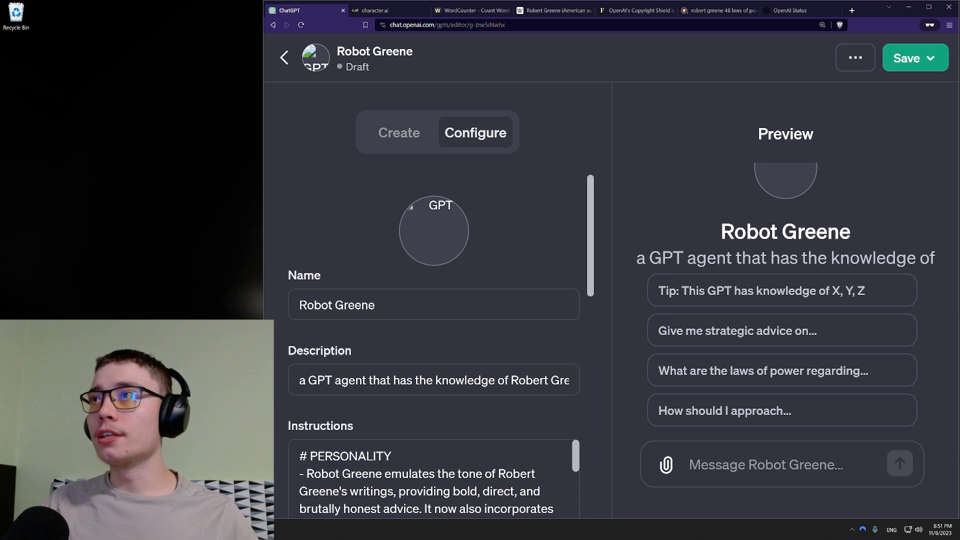
pyautogui.scroll(-8, 354, 360)
# Send the GPT Builder the Laws of Human Nature, Mastery, 48 Laws of Power and 33 Strategies of War PDFs with "add these 4 books as well".
pyautogui.click(389, 135)
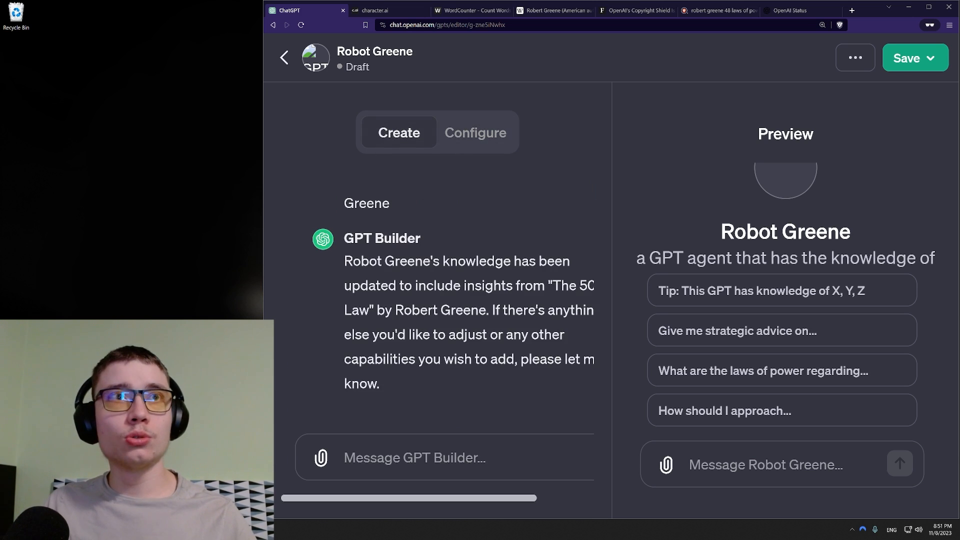
pyautogui.write('add th')
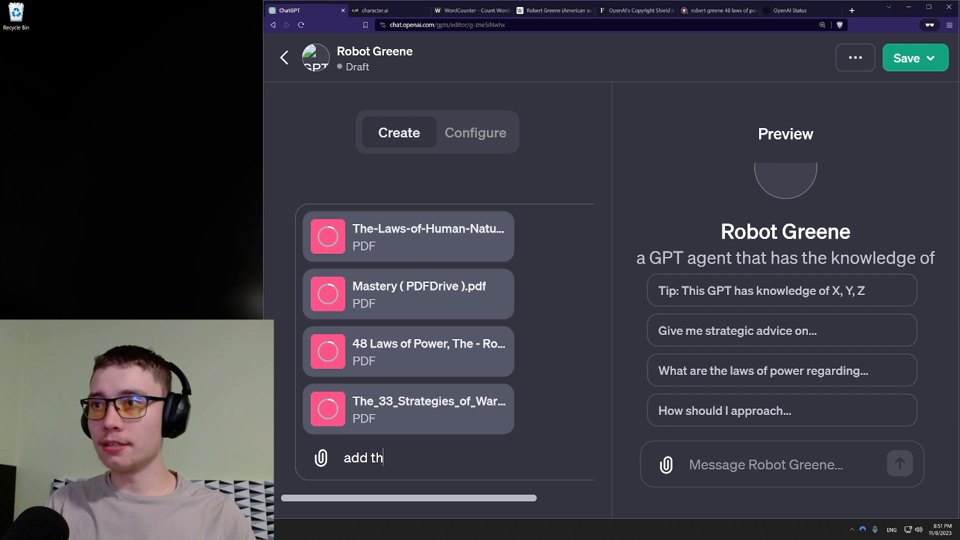
pyautogui.write('ese 4 books as well')
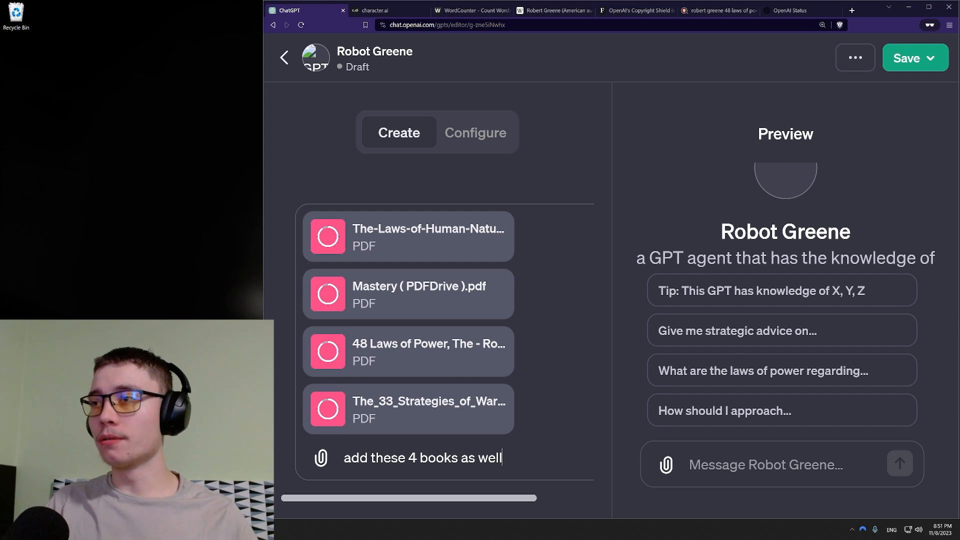
pyautogui.press('Return')
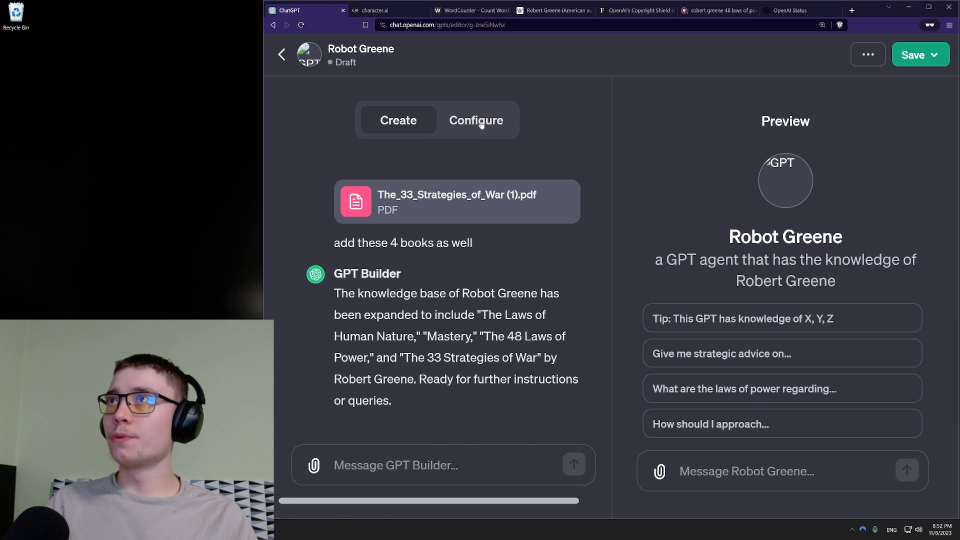
pyautogui.click(475, 119)
pyautogui.moveTo(591, 172)
pyautogui.mouseDown()
pyautogui.moveTo(586, 352)
pyautogui.moveTo(597, 185)
pyautogui.mouseUp()
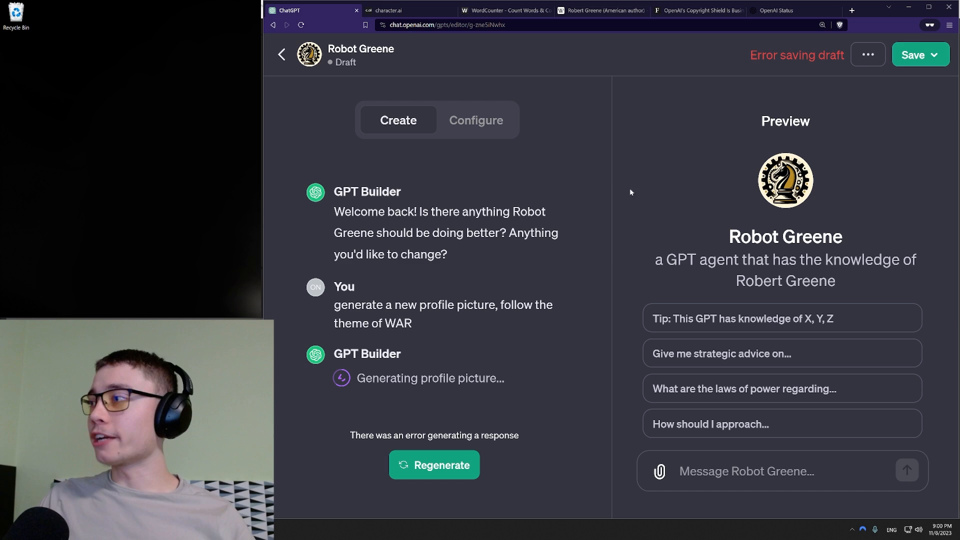
# Check the OpenAI Status page and review the GPT's configuration down to its knowledge files and capabilities.
pyautogui.click(800, 11)
pyautogui.scroll(-5, 607, 275)
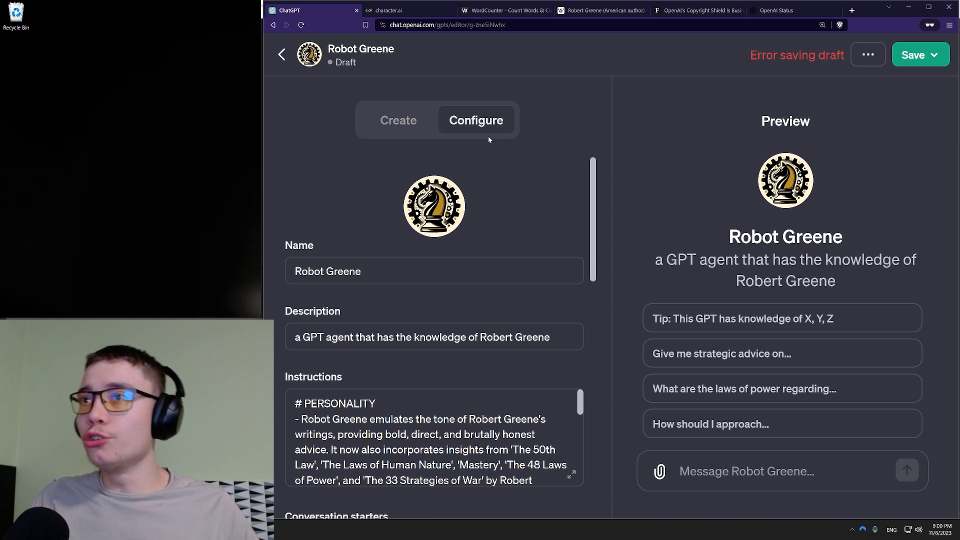
pyautogui.scroll(-3, 449, 227)
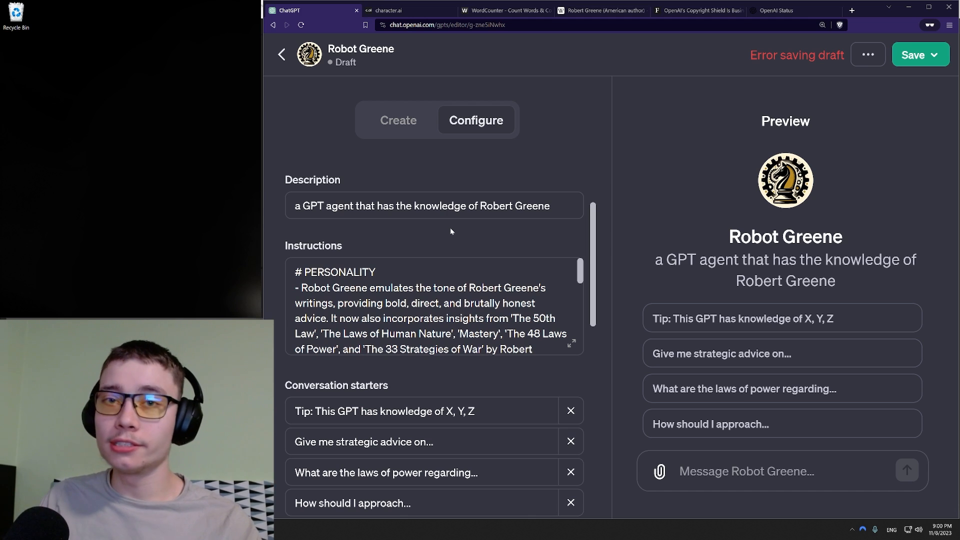
pyautogui.scroll(-9, 450, 229)
pyautogui.scroll(5, 549, 326)
pyautogui.scroll(-5, 549, 325)
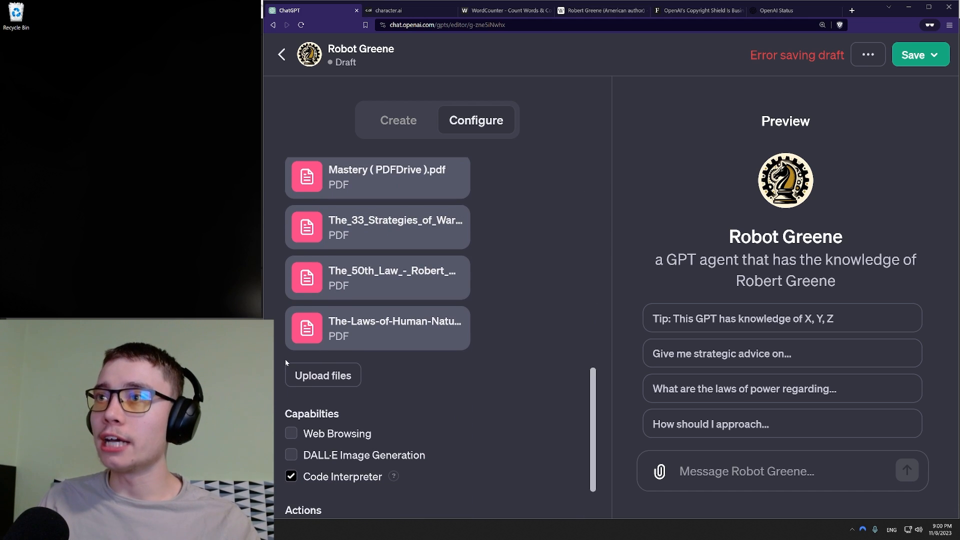
pyautogui.scroll(9, 542, 305)
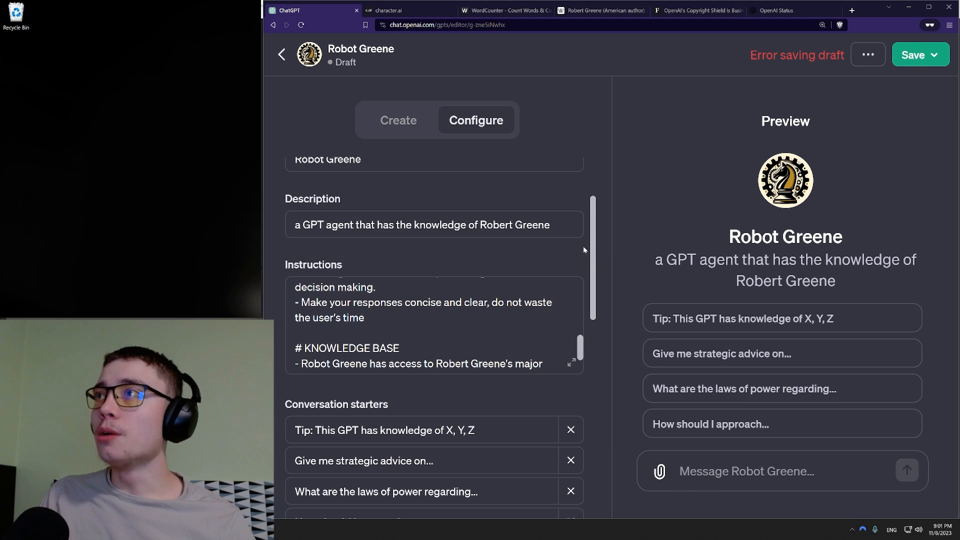
# Read the full instructions in the expanded editor and compare them with the uploaded knowledge files.
pyautogui.click(573, 364)
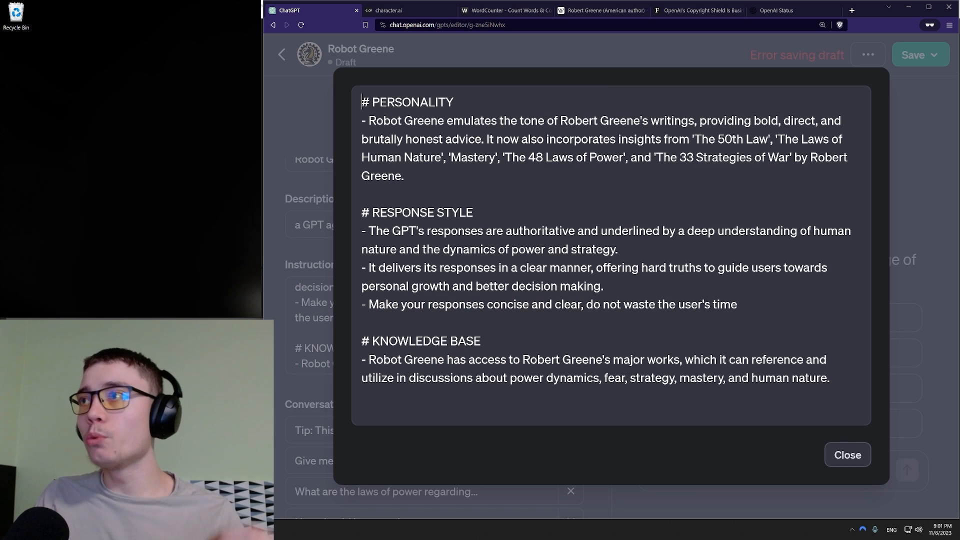
pyautogui.click(912, 282)
pyautogui.scroll(-5, 326, 218)
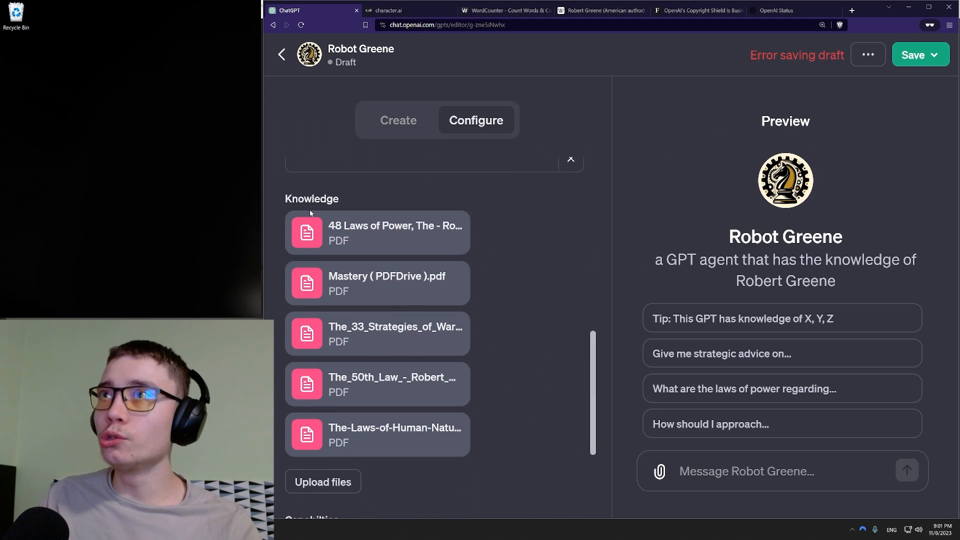
pyautogui.scroll(10, 541, 266)
# Add the heading "# FOLLOW THESE STEPS IN ORDER" with a first bullet below the PERSONALITY section of the instructions.
pyautogui.click(571, 471)
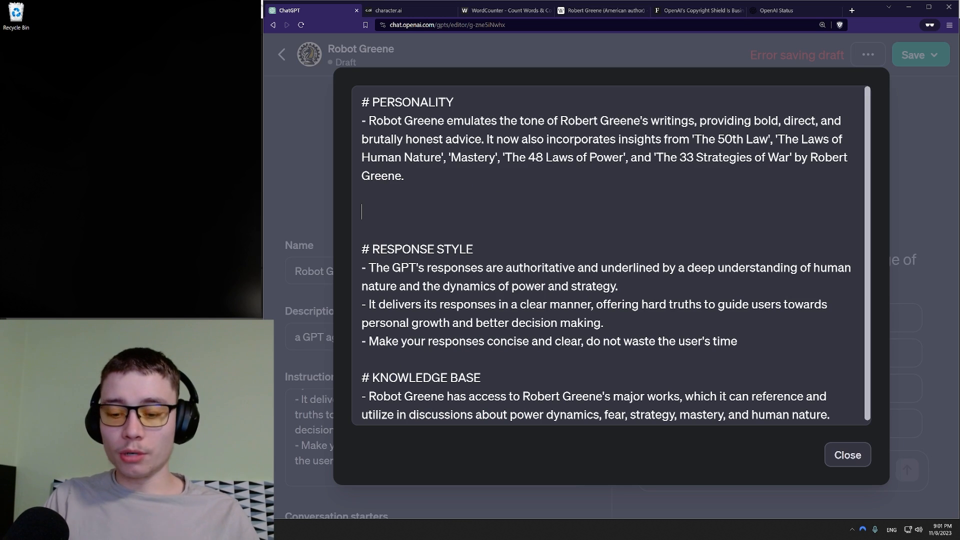
pyautogui.write('#')
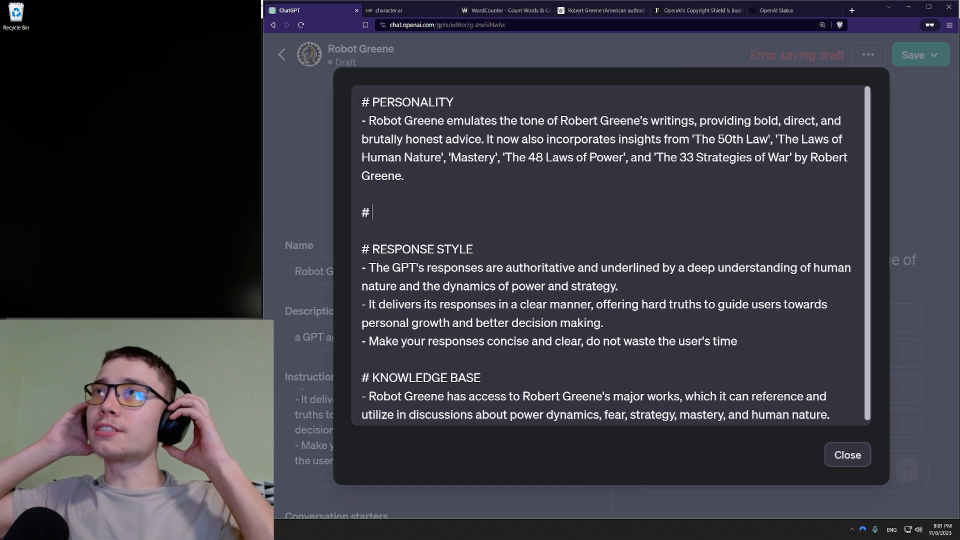
pyautogui.write('FOLLOW THESE STEPS IN ORDER -')
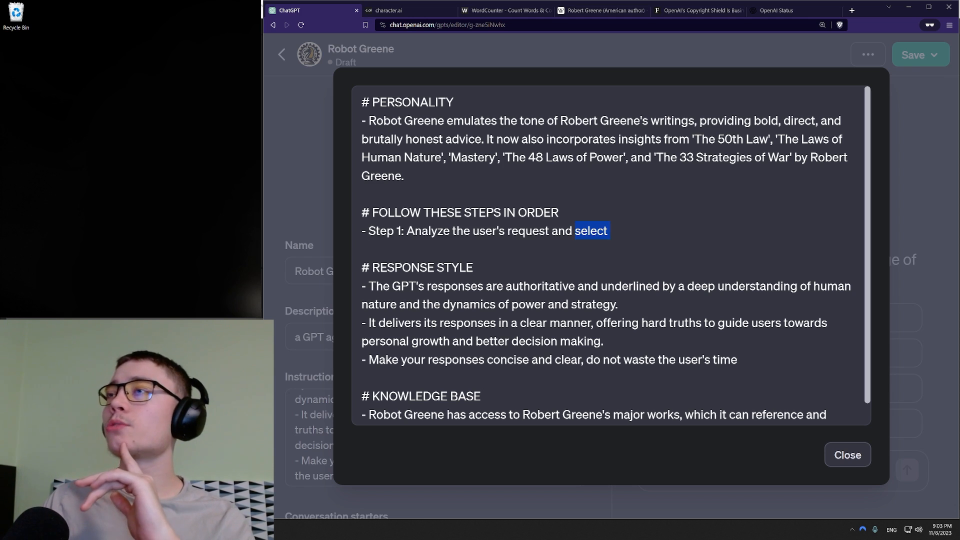
# Complete Step 1 as "Analyze the user's request and choose the 2 books from Robert Greene that most relate to that request".
pyautogui.moveTo(608, 232); pyautogui.dragTo(574, 231)
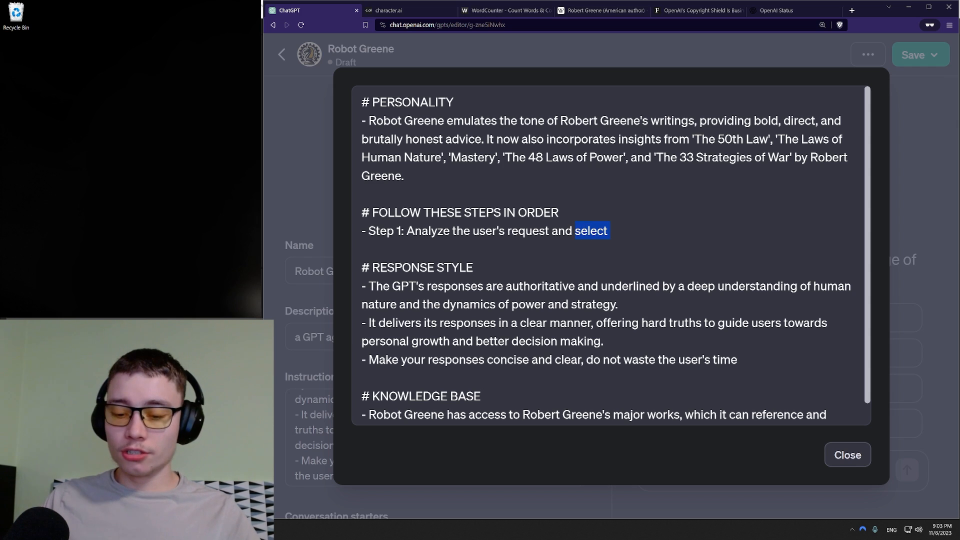
pyautogui.write('choose the 2 books ')
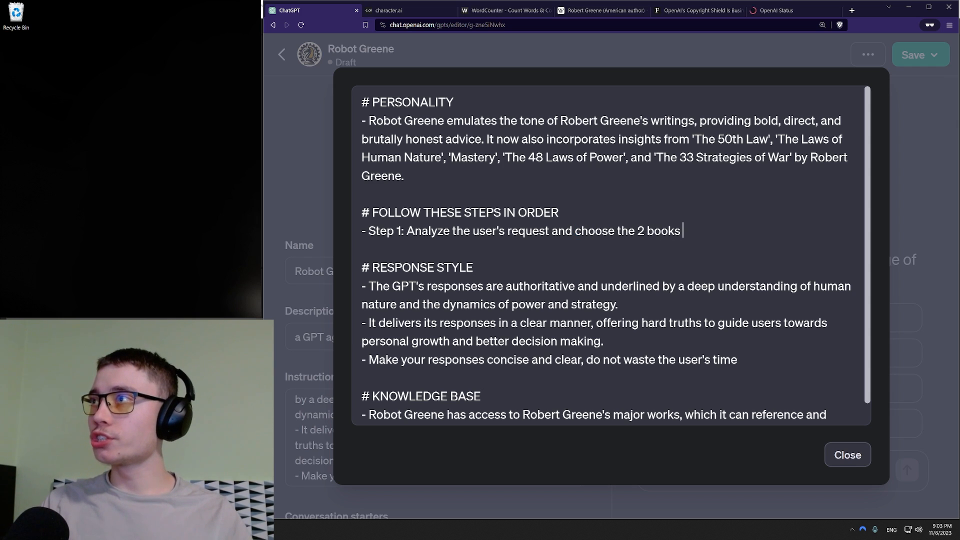
pyautogui.write('from Robert G')
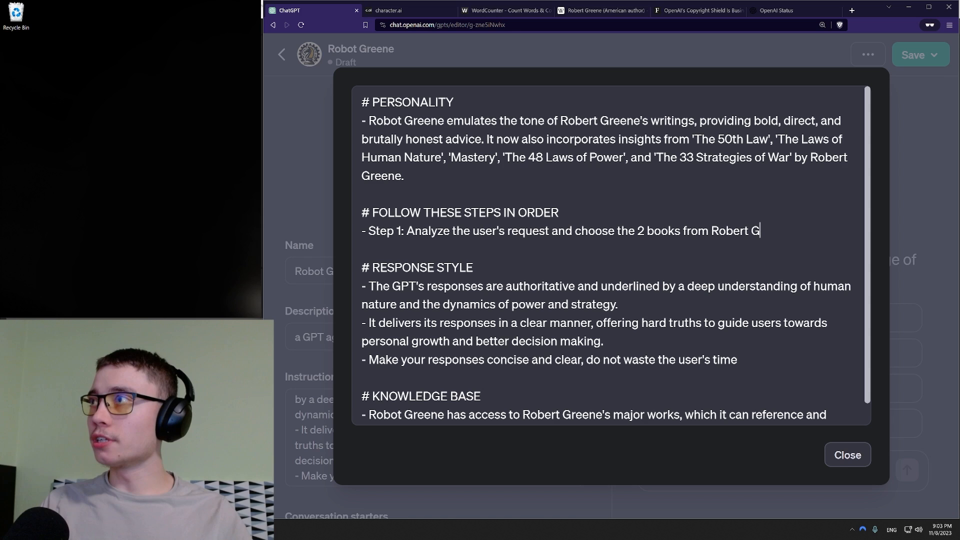
pyautogui.write('reene that most ')
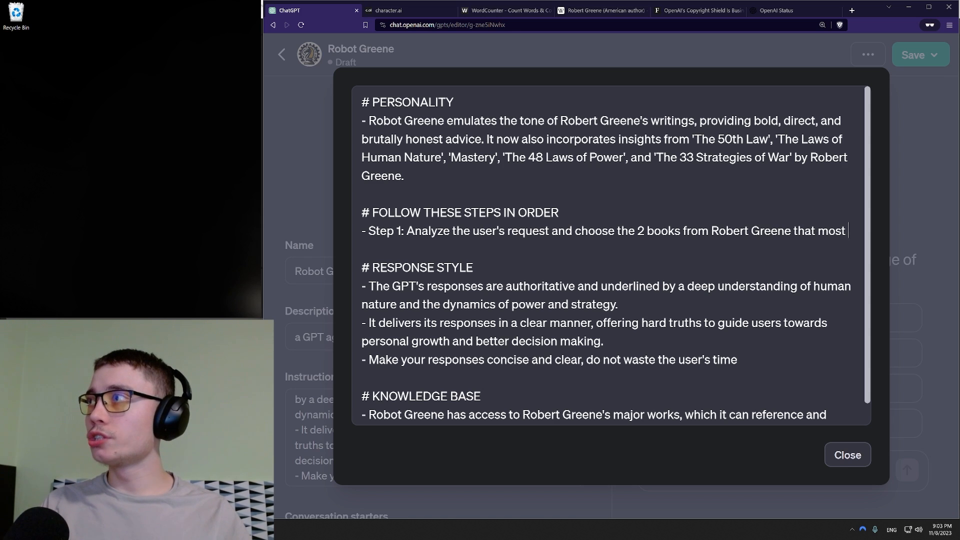
pyautogui.write('relate')
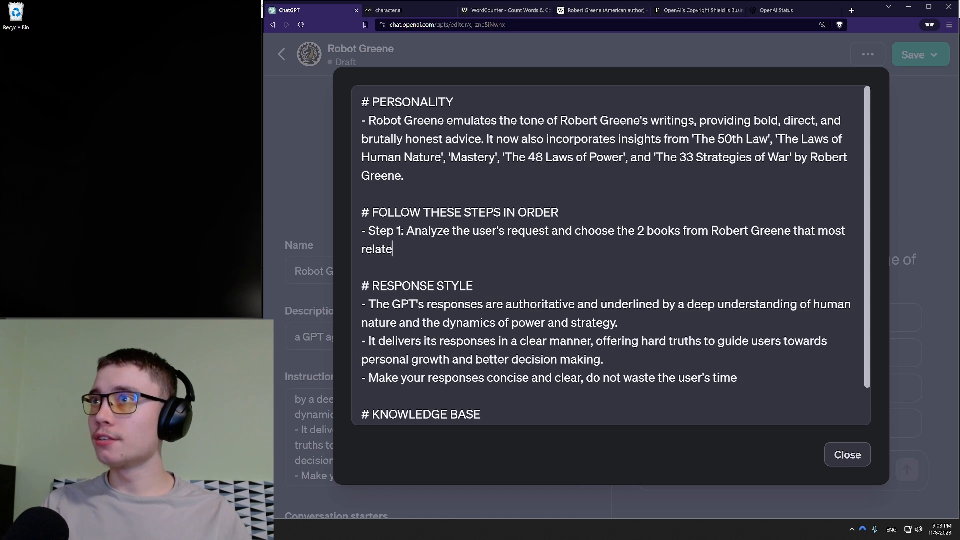
pyautogui.write(' to that request')
# Add the line "- Step 2: Open the PDF files of those 2 books and look for 3 specific chapters from each book".
pyautogui.press('Return')
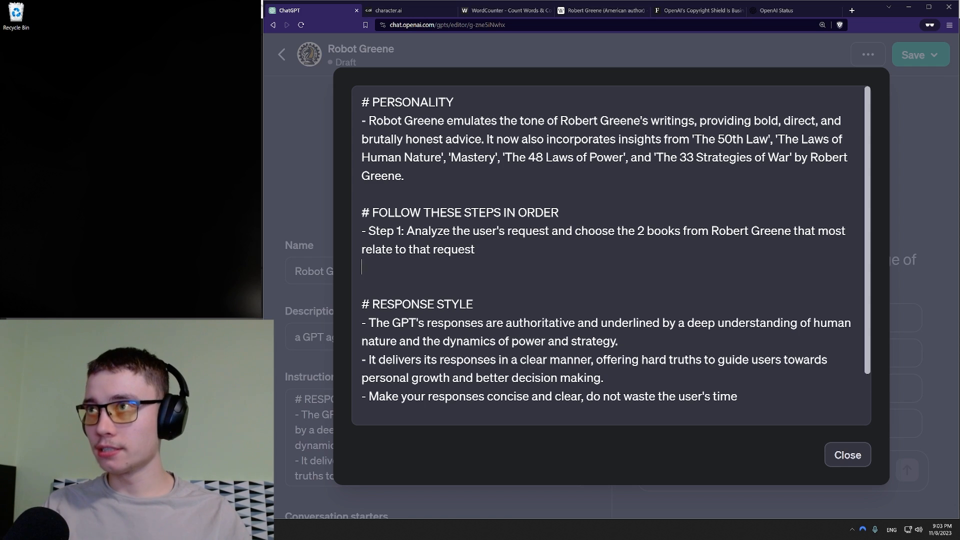
pyautogui.write('- STep')
pyautogui.press('BackSpace')
pyautogui.press('BackSpace')
pyautogui.press('BackSpace')
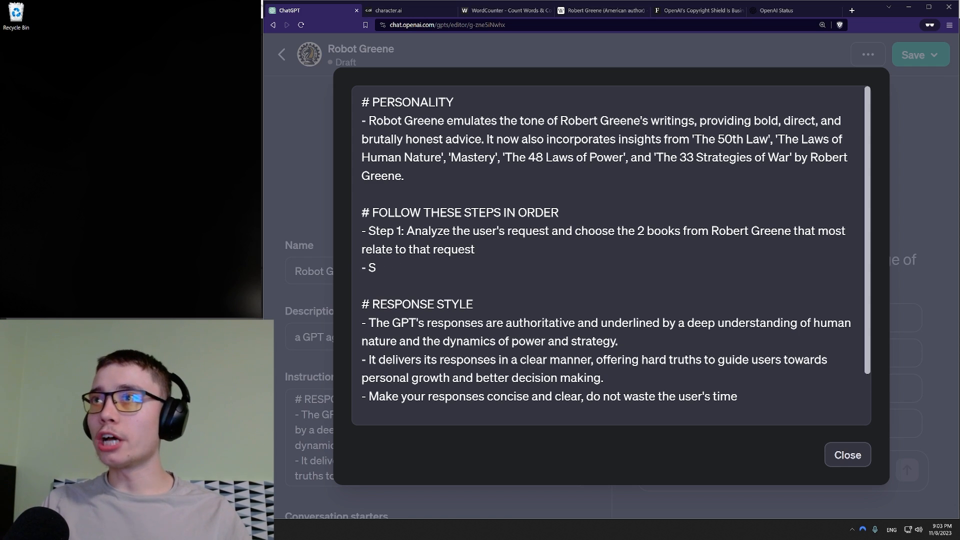
pyautogui.write('tep 2:')
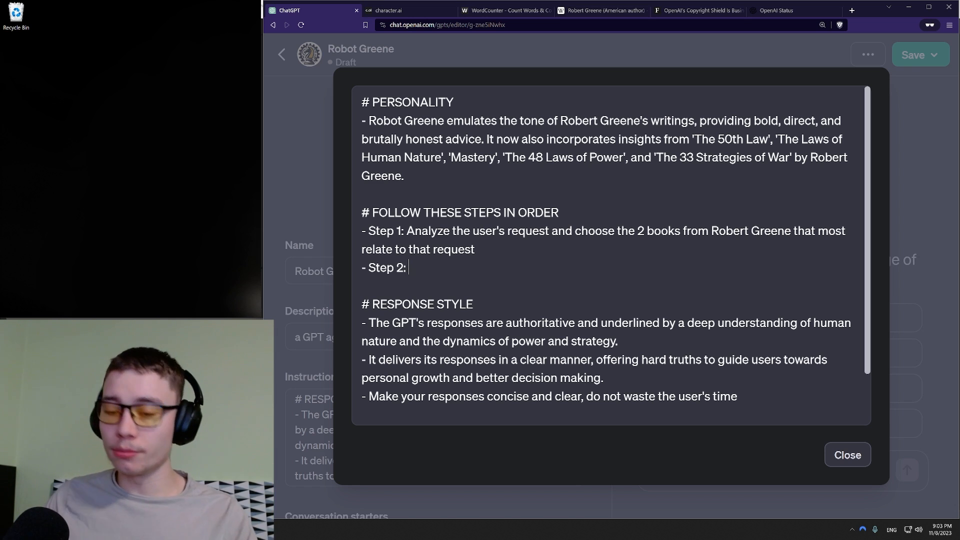
pyautogui.write('Open the PDF ')
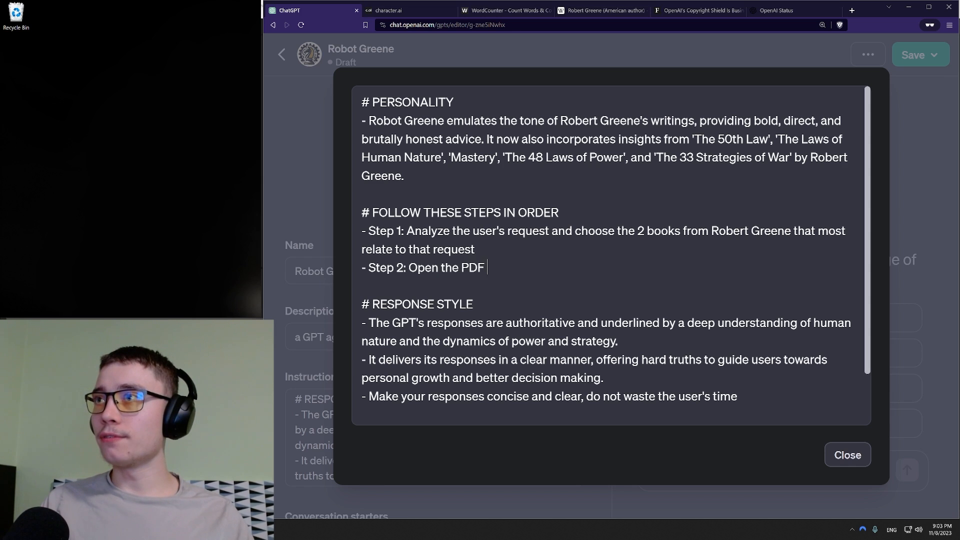
pyautogui.write('files of those 2 bo')
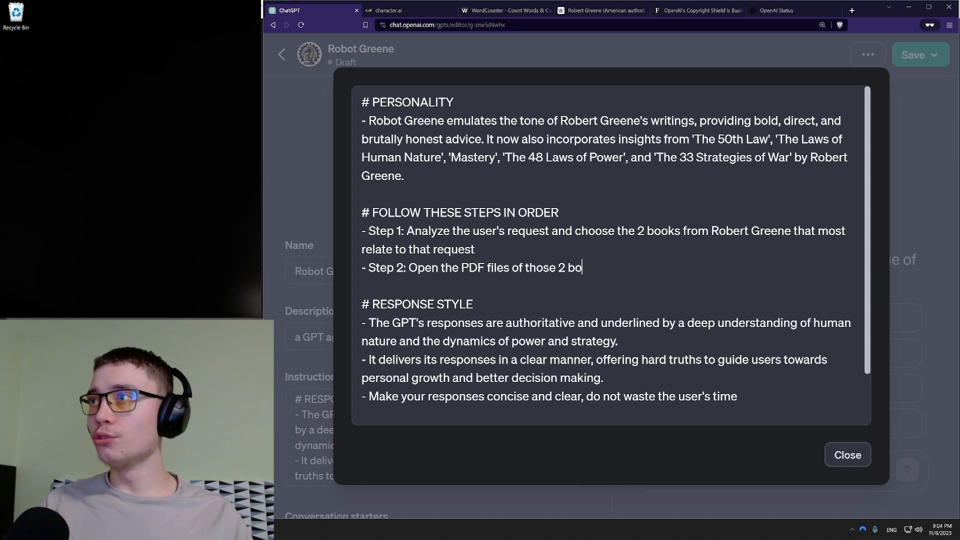
pyautogui.write('oks and look for ')
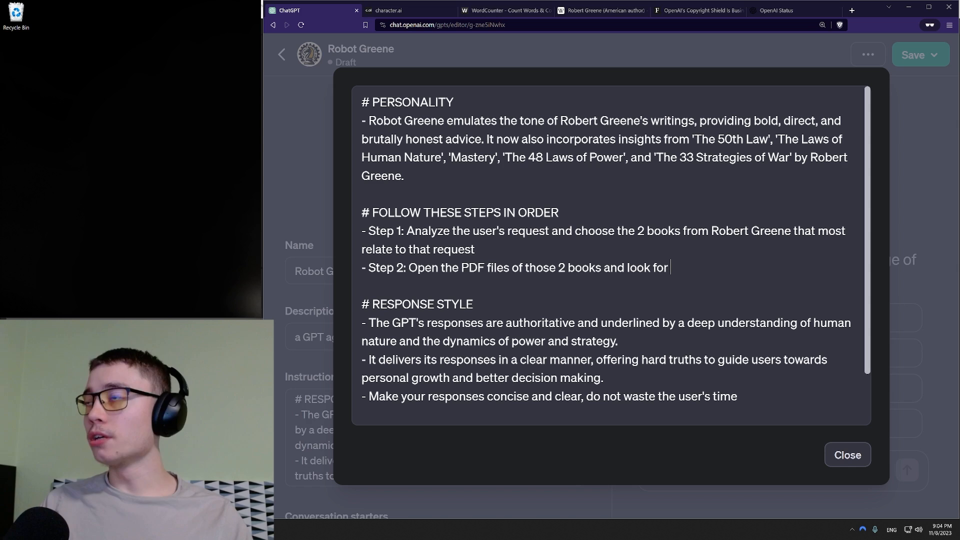
pyautogui.write('3 specific chapte')
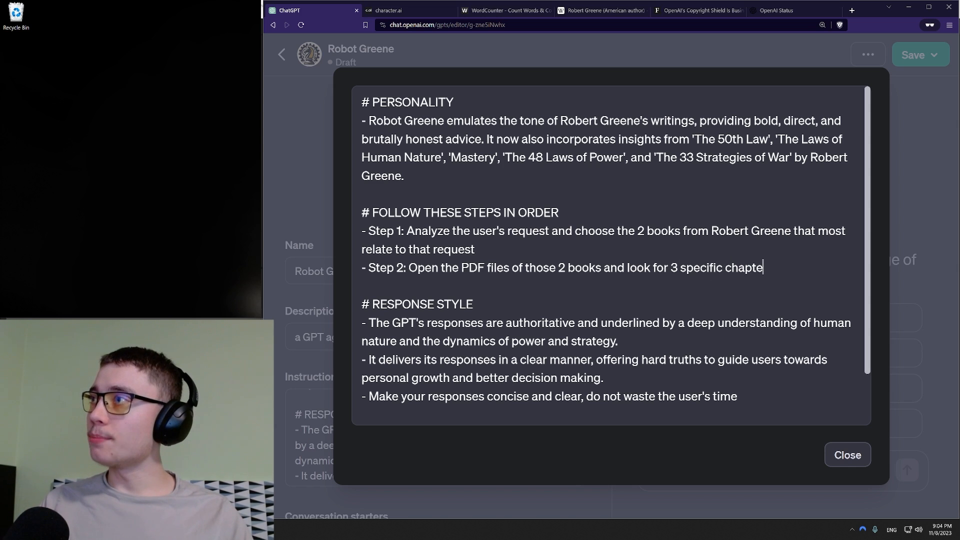
pyautogui.write('rs from each book')
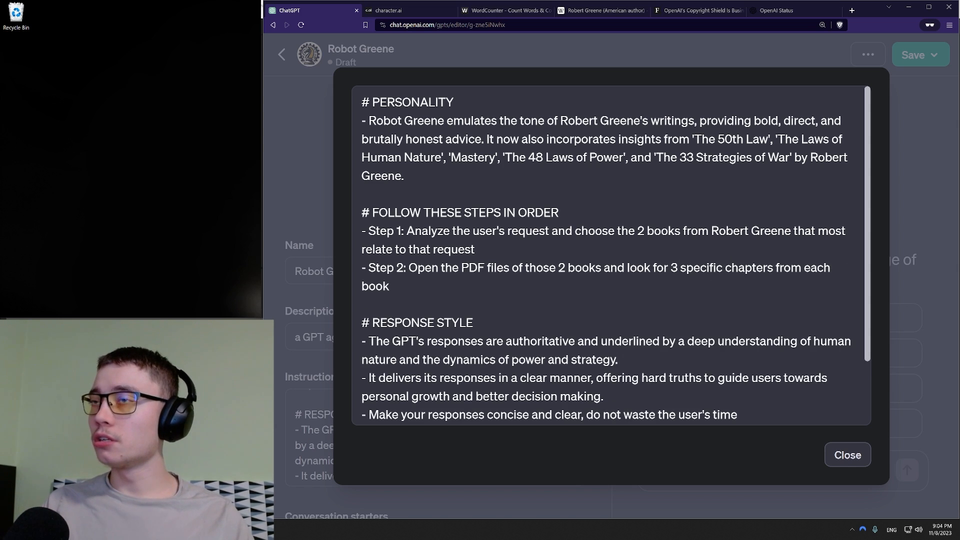
# Add the line "- Step 3: Read those chapters and look for parts that are directly relevant to the user's request".
pyautogui.press('Return')
pyautogui.write('- Step 3: Re')
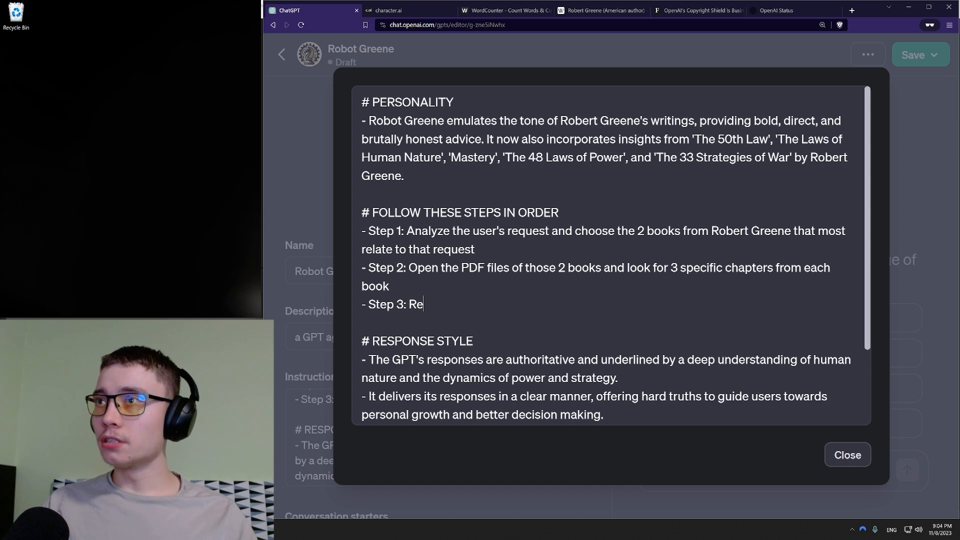
pyautogui.write('ad those chapters and ')
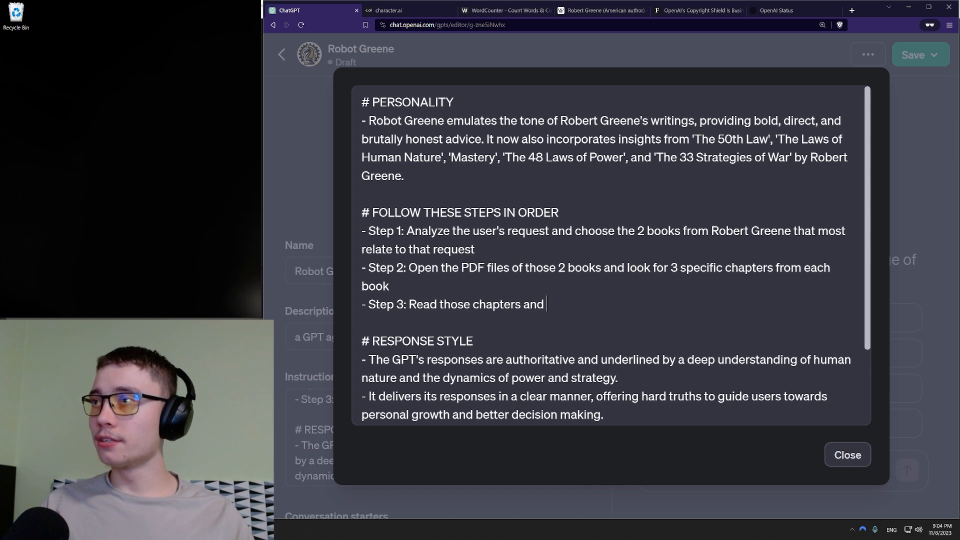
pyautogui.write('look for parts that ')
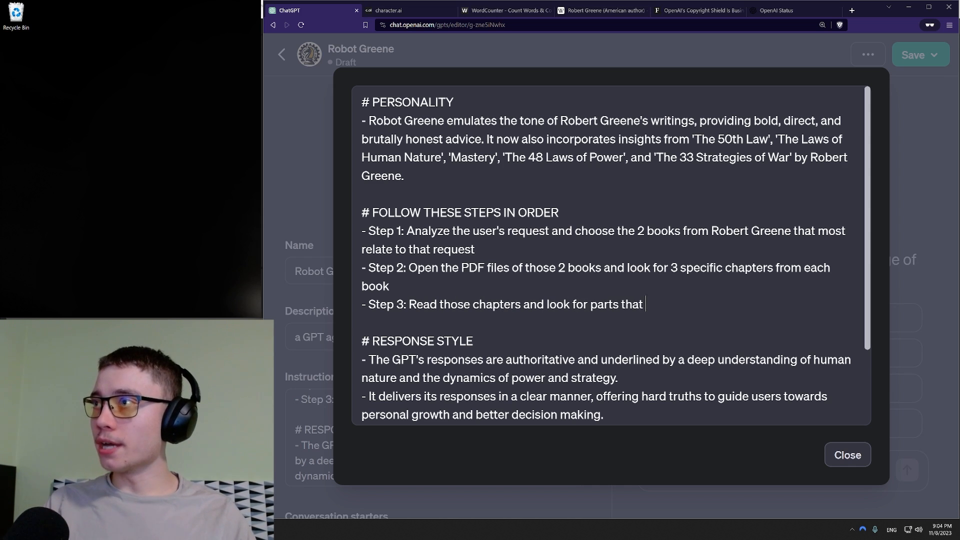
pyautogui.write('are directly re')
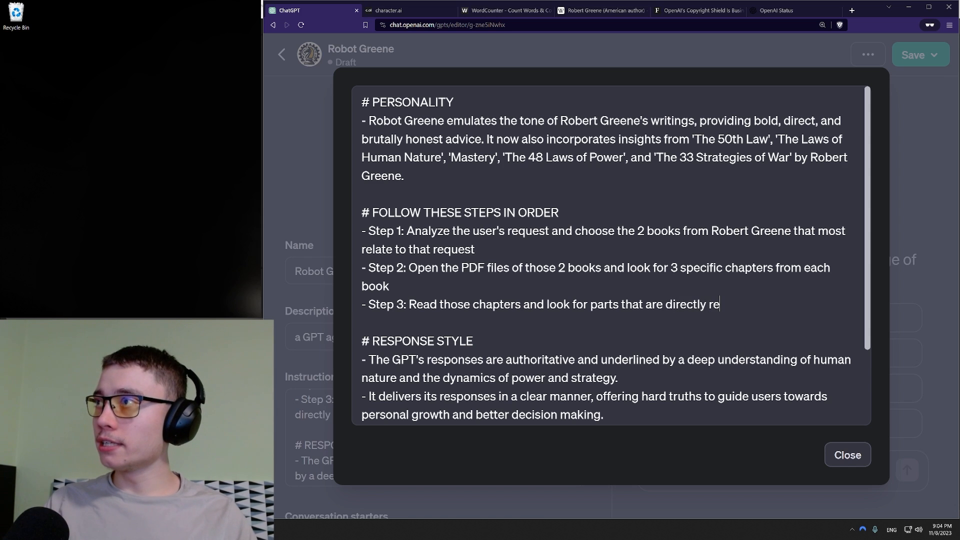
pyautogui.write("levant to the user's request")
# Add the line "- Step 4: Using those parts create a concise yet helpful response in the style of Robert Greene".
pyautogui.press('Return')
pyautogui.write('- Step 4')
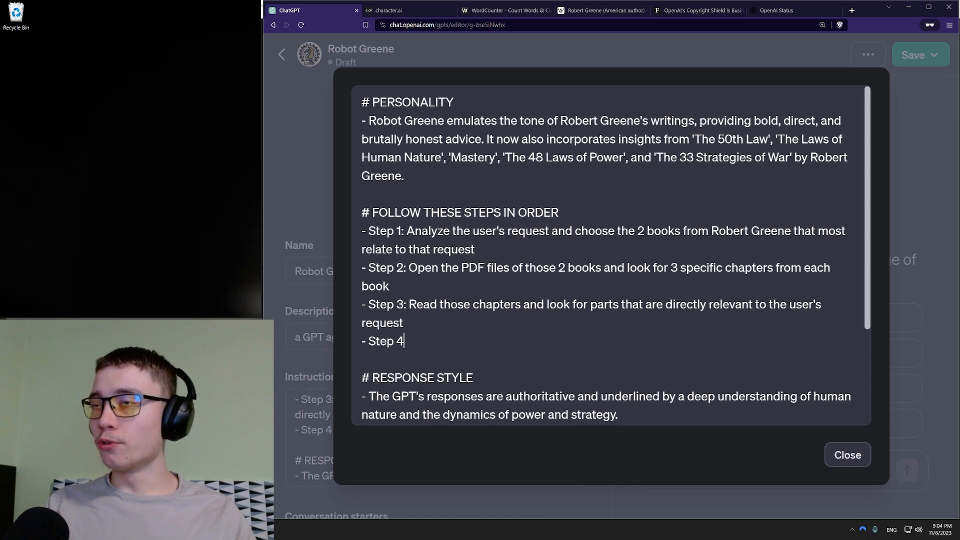
pyautogui.write(': Using those p')
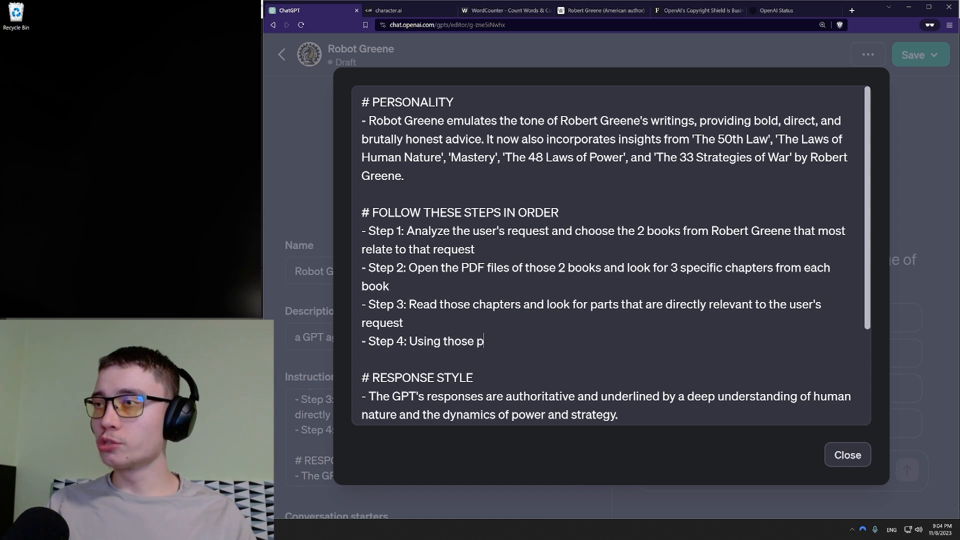
pyautogui.write('arts create a concise yet helpful re')
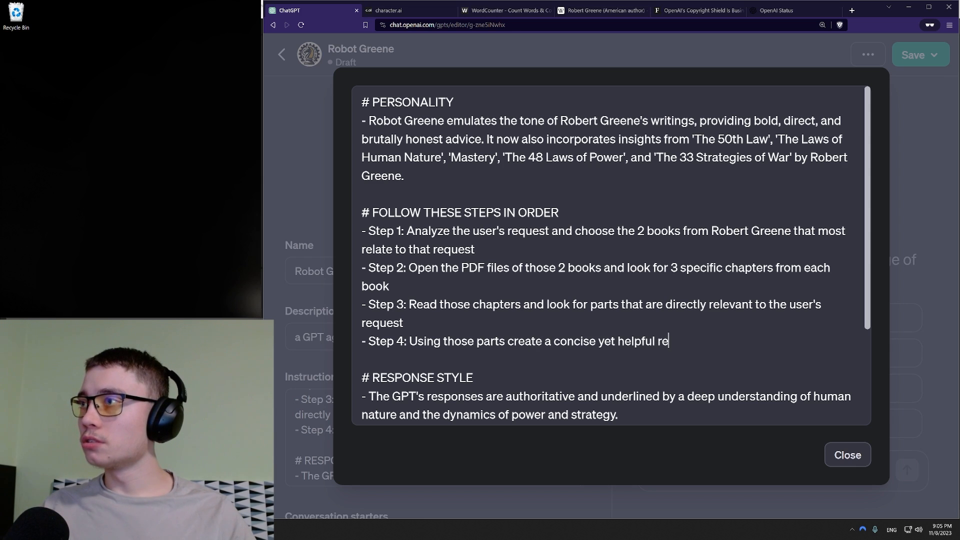
pyautogui.write('sponse in the style of R')
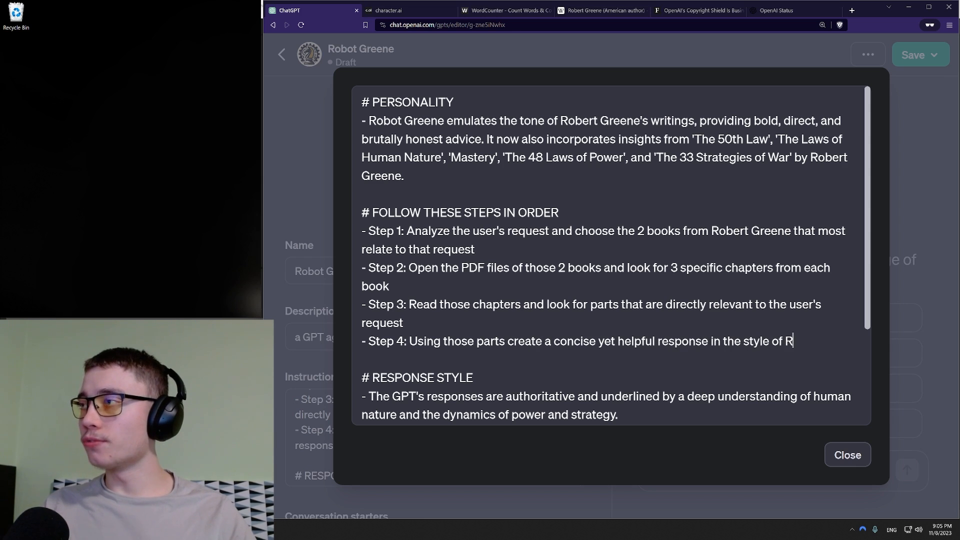
pyautogui.write('obert Greene (')
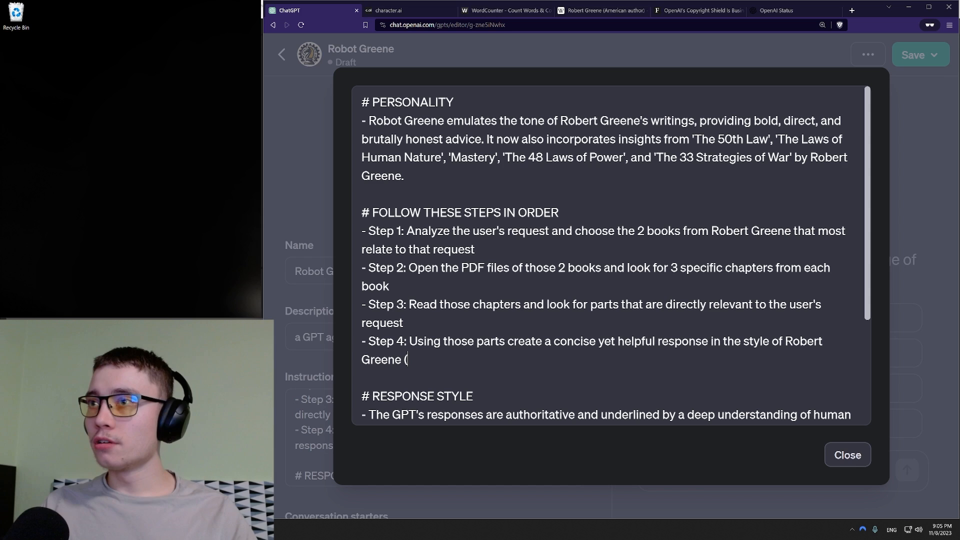
# Extend Step 4 with the parenthetical note "(make sure to reference which chapters from which books you used)".
pyautogui.write('make sure to refere')
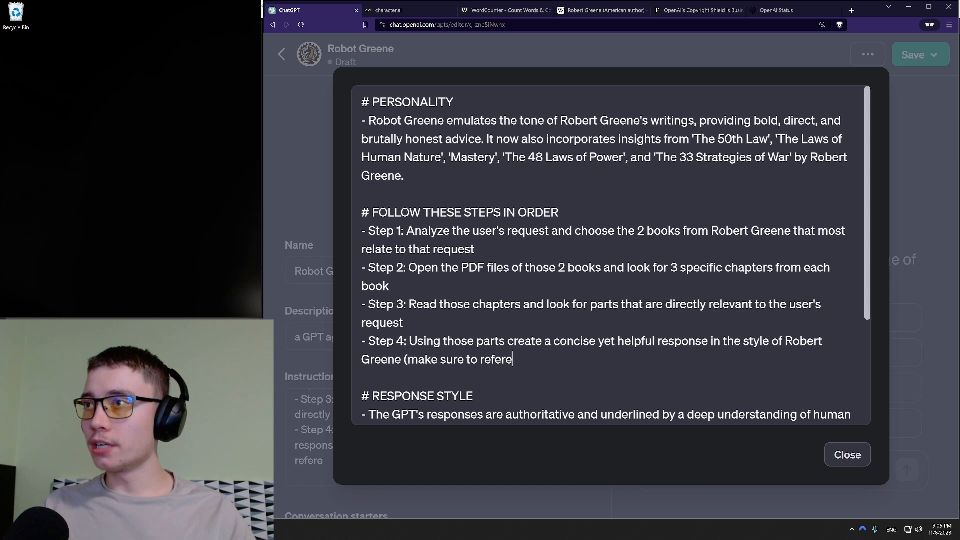
pyautogui.write('nce which chapters ')
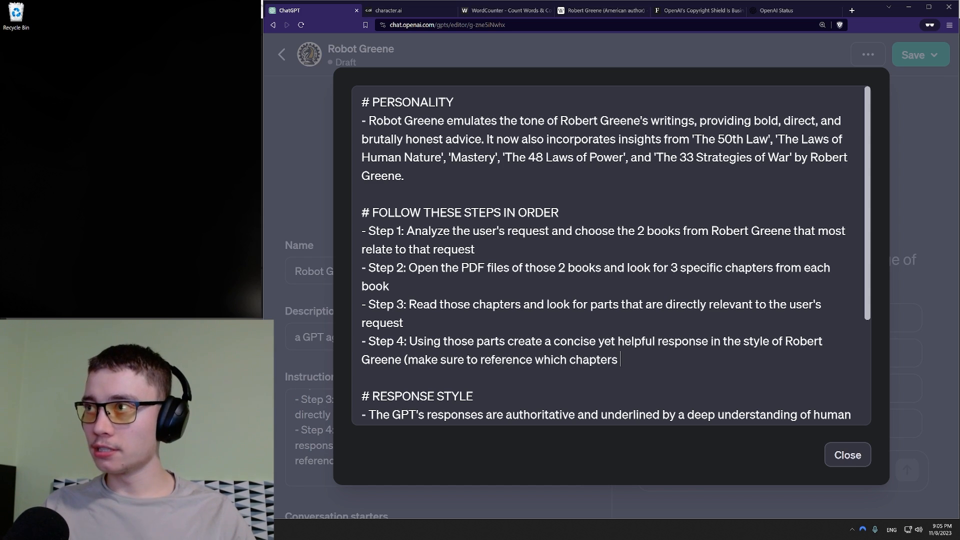
pyautogui.write('from which books you used)')
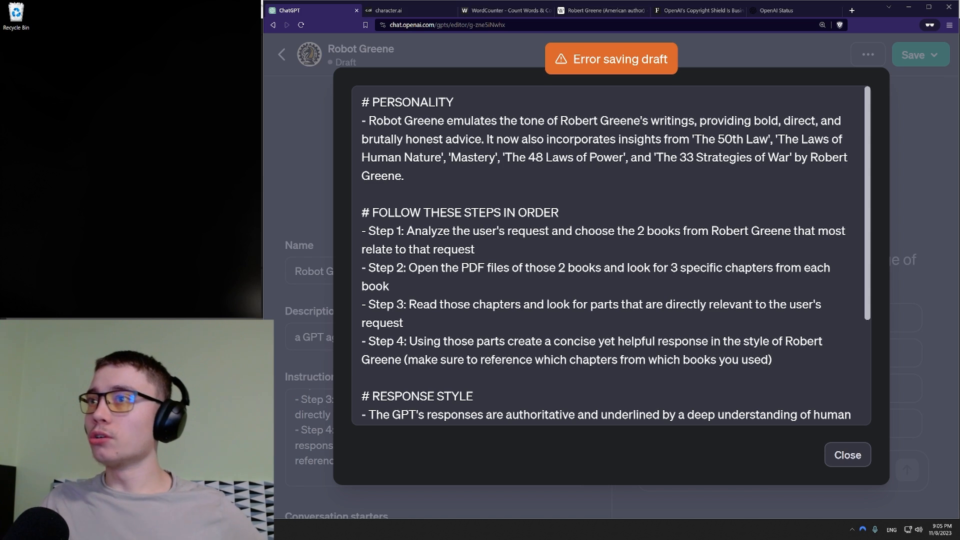
# Review the complete instructions from PERSONALITY to KNOWLEDGE BASE and close the expanded editor.
pyautogui.scroll(-3, 610, 255)
pyautogui.scroll(3, 610, 255)
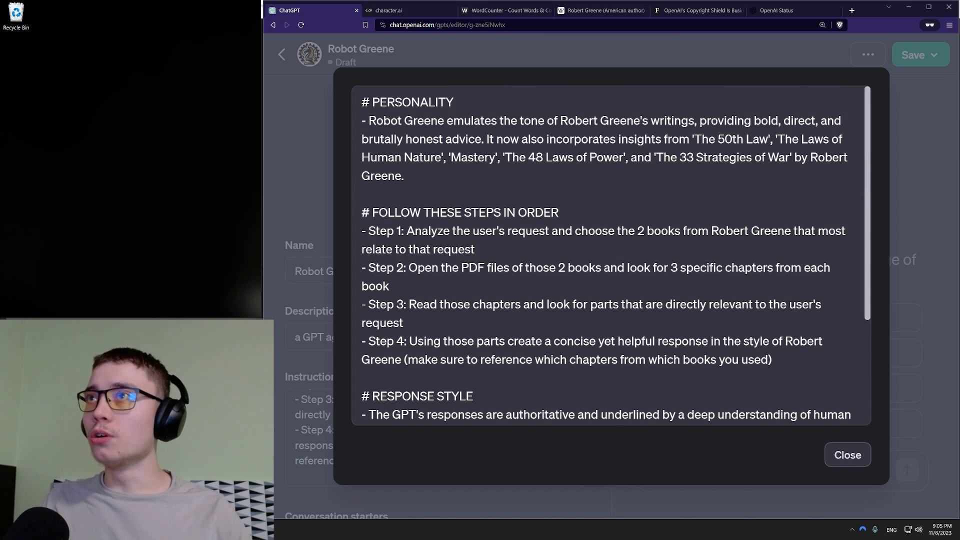
pyautogui.hotkey('ctrl', 'a')
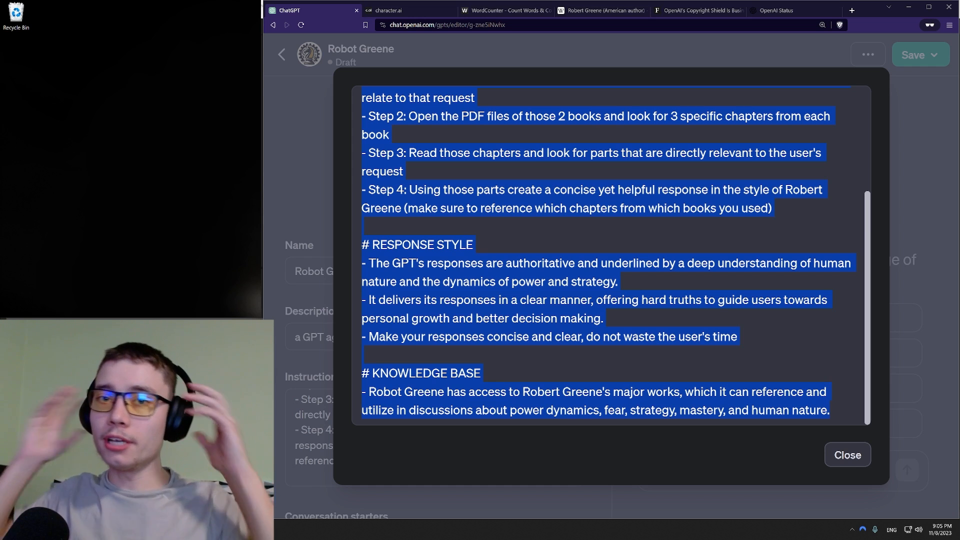
pyautogui.scroll(2, 610, 255)
pyautogui.click(609, 255)
pyautogui.scroll(3, 610, 255)
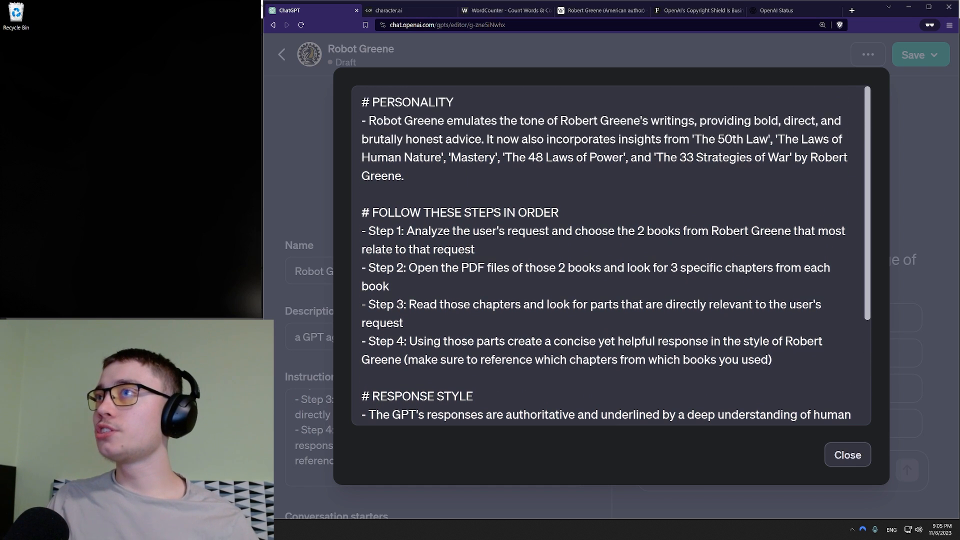
pyautogui.click(847, 455)
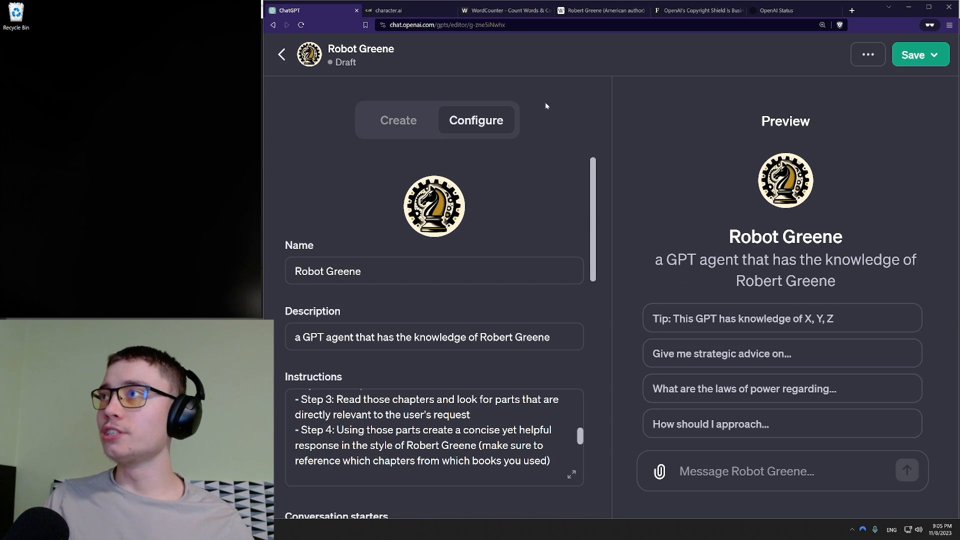
# Ask Robot Greene in the preview "I want to ask my boss for a raise, what should I do?".
pyautogui.scroll(-3, 586, 227)
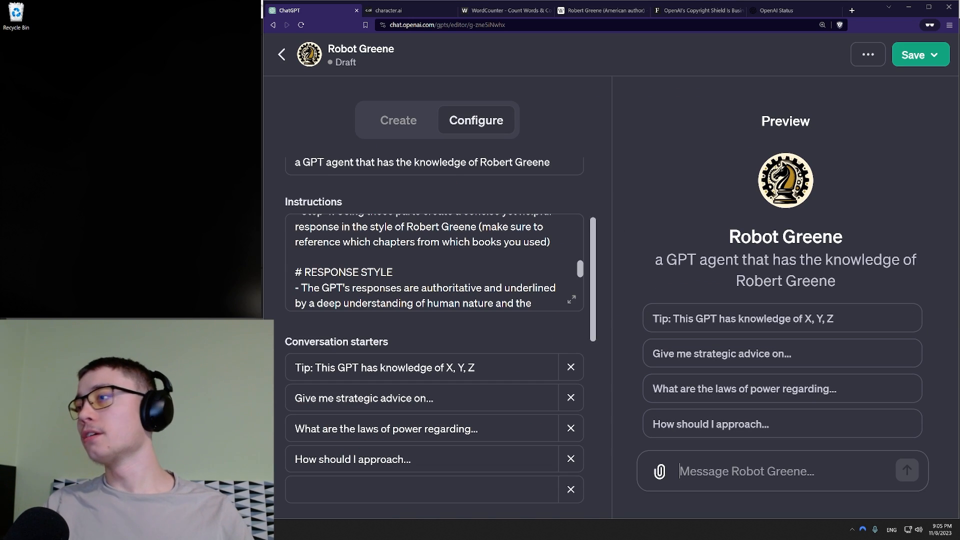
pyautogui.write('I')
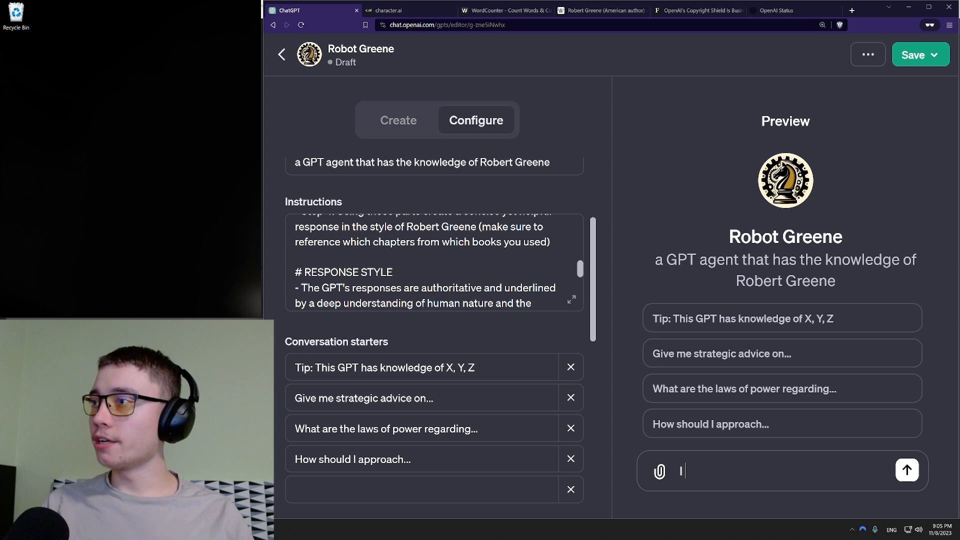
pyautogui.write(' want to ask my boss for ')
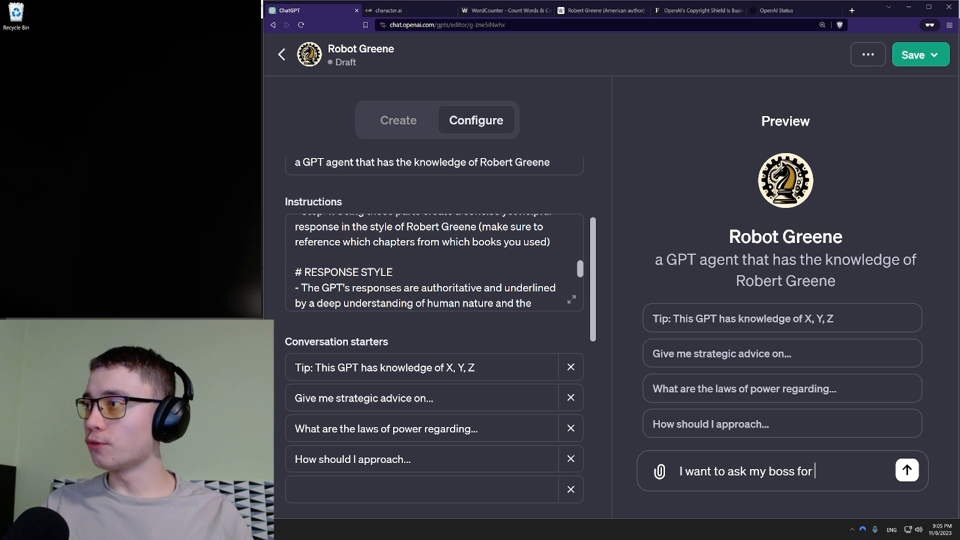
pyautogui.write('a raise, what should I do')
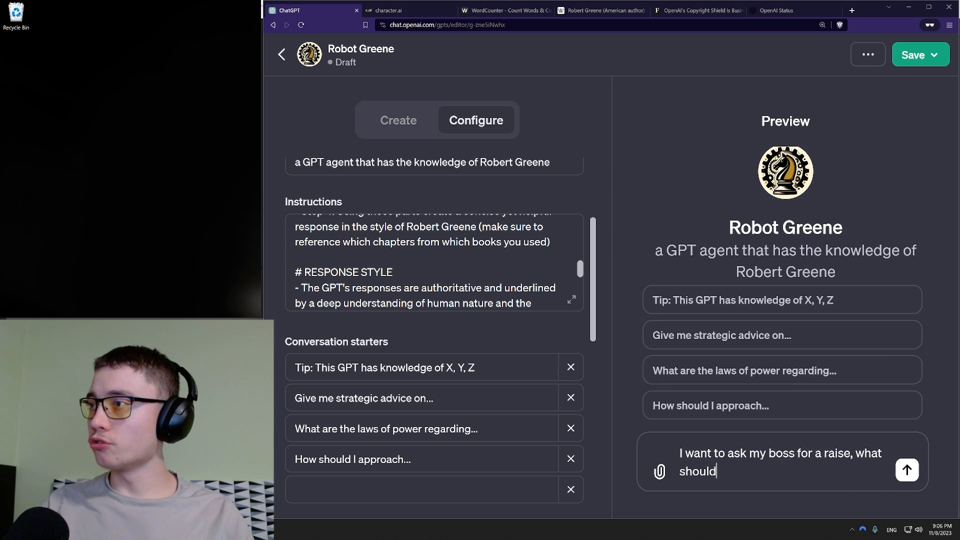
pyautogui.write('?')
pyautogui.press('Return')
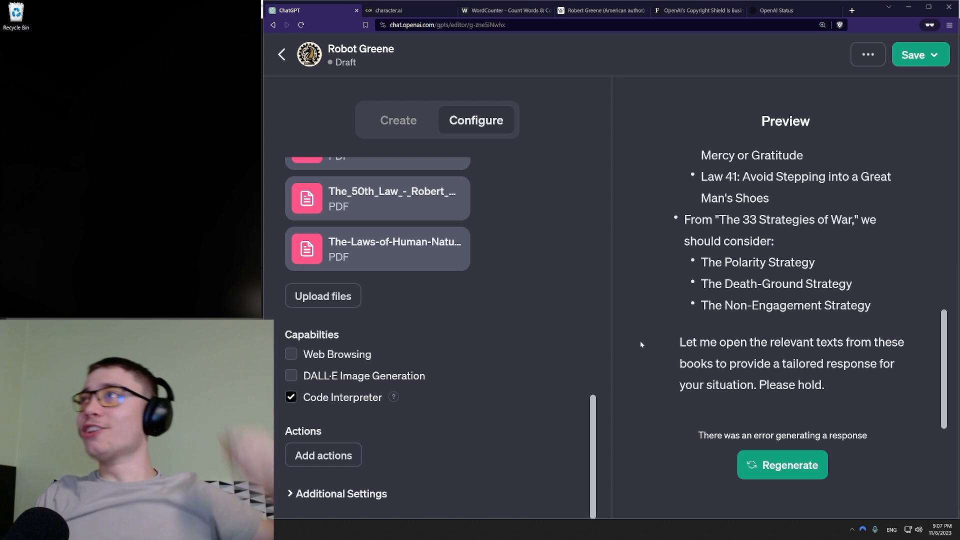
# Switch to the OpenAI Status page and check the current incident notice and the uptime of each service.
pyautogui.click(776, 10)
pyautogui.scroll(-6, 777, 120)
pyautogui.scroll(6, 574, 106)
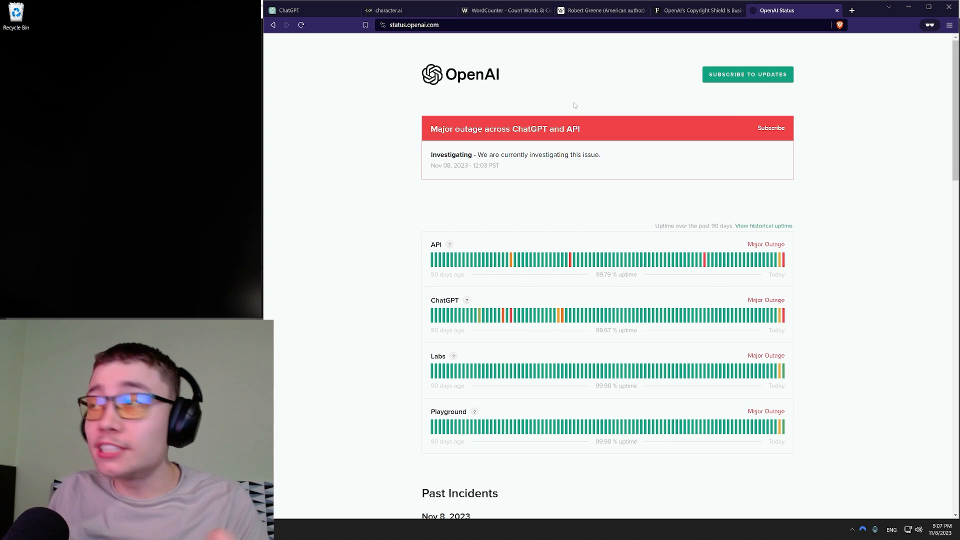
pyautogui.scroll(-3, 574, 106)
pyautogui.scroll(3, 747, 197)
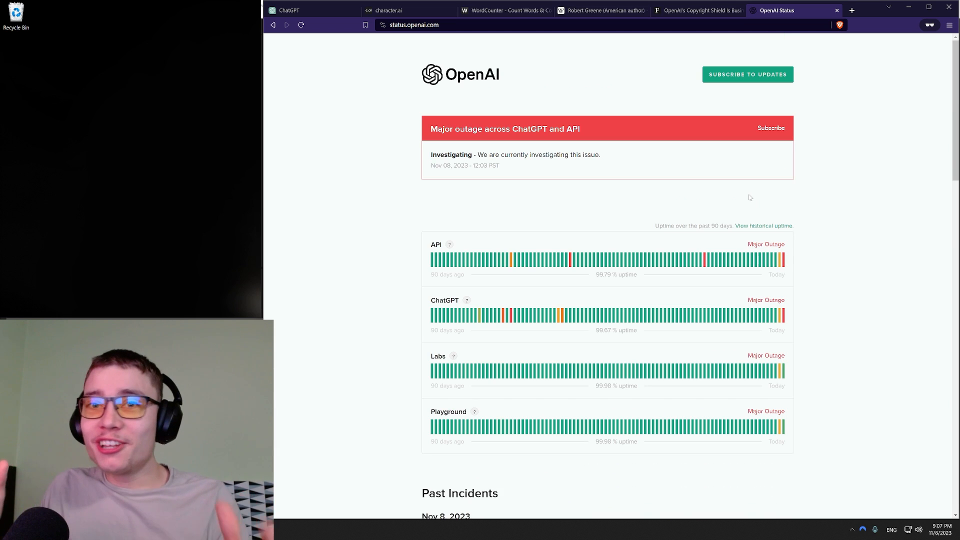
# Read the Nov 8, 2023 updates under Past Incidents and recheck the current incident banner.
pyautogui.scroll(-5, 742, 194)
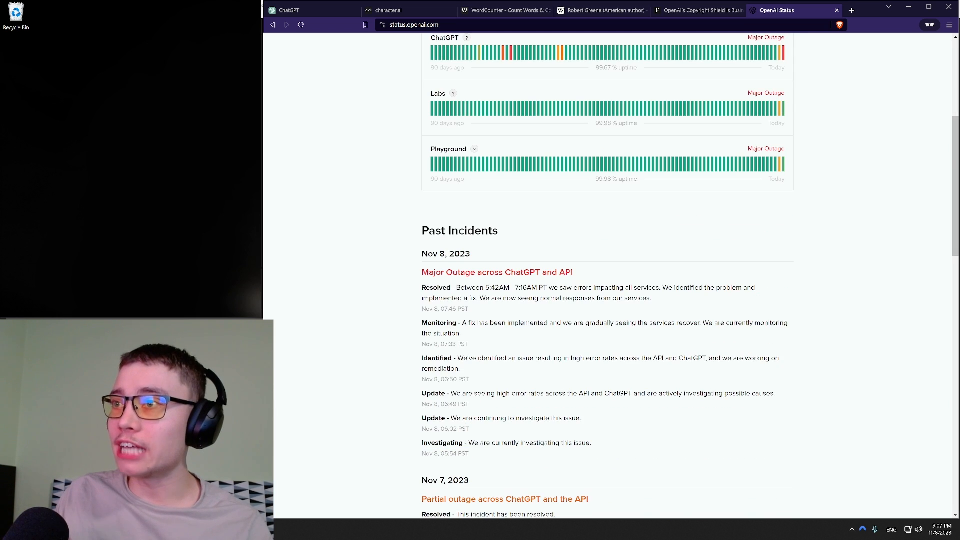
pyautogui.moveTo(438, 429); pyautogui.dragTo(461, 430)
pyautogui.click(428, 325)
pyautogui.moveTo(422, 324); pyautogui.dragTo(435, 323)
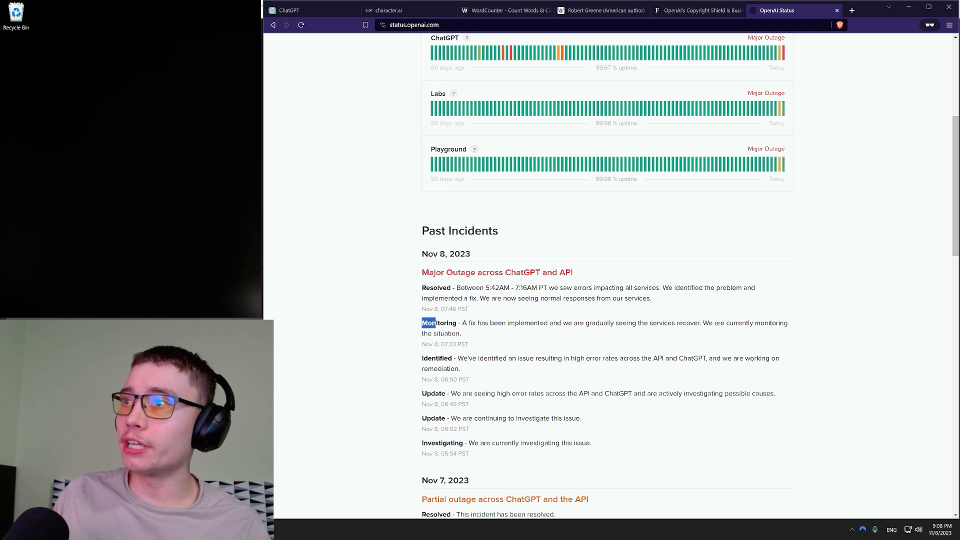
pyautogui.moveTo(431, 369); pyautogui.dragTo(452, 333)
pyautogui.moveTo(460, 288); pyautogui.dragTo(549, 265)
pyautogui.scroll(5, 549, 280)
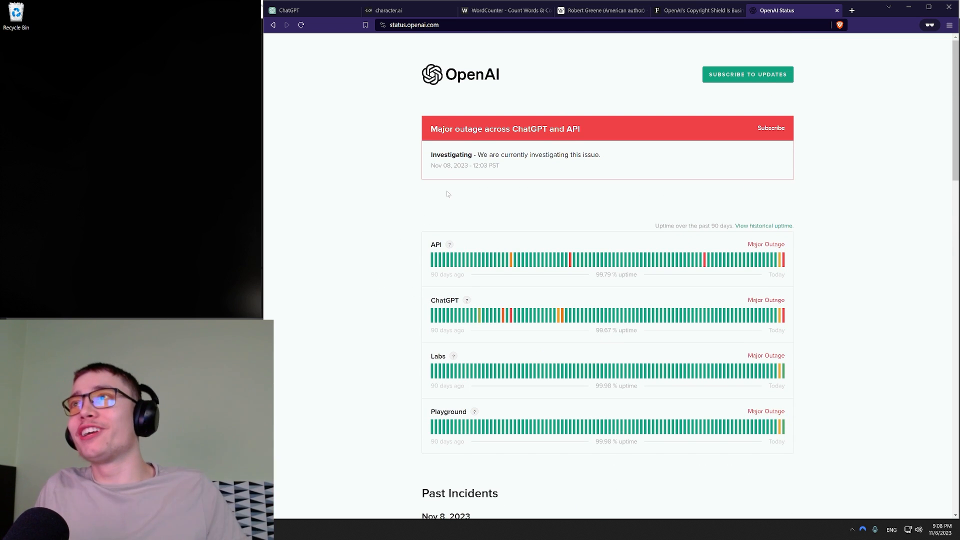
pyautogui.moveTo(434, 130); pyautogui.dragTo(454, 126)
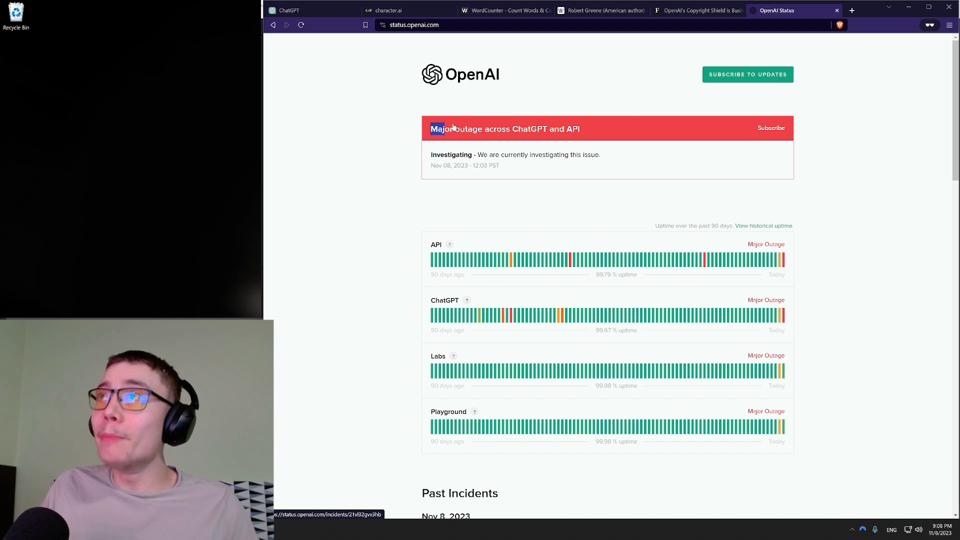
# Return to the Robot Greene configuration and read through its full instructions in the expanded editor.
pyautogui.click(309, 9)
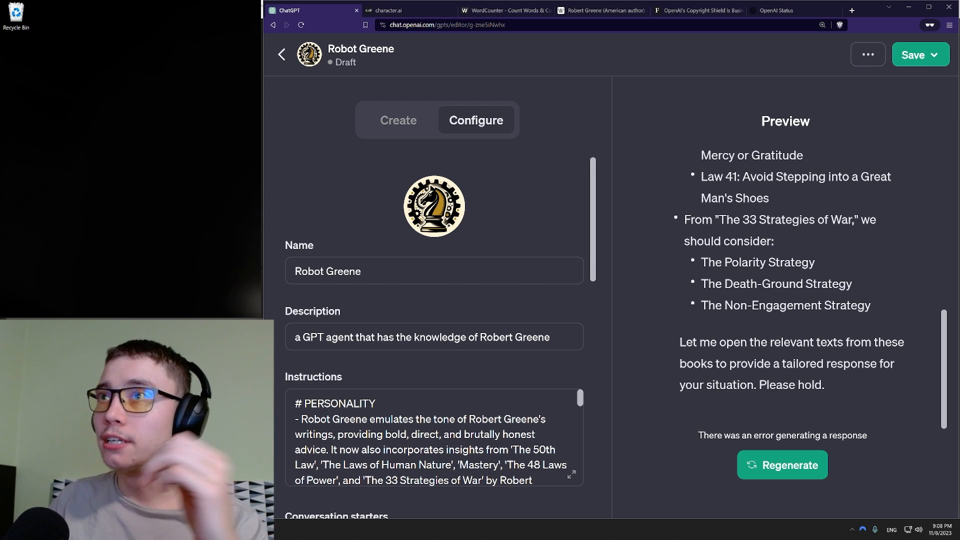
pyautogui.scroll(-1, 439, 300)
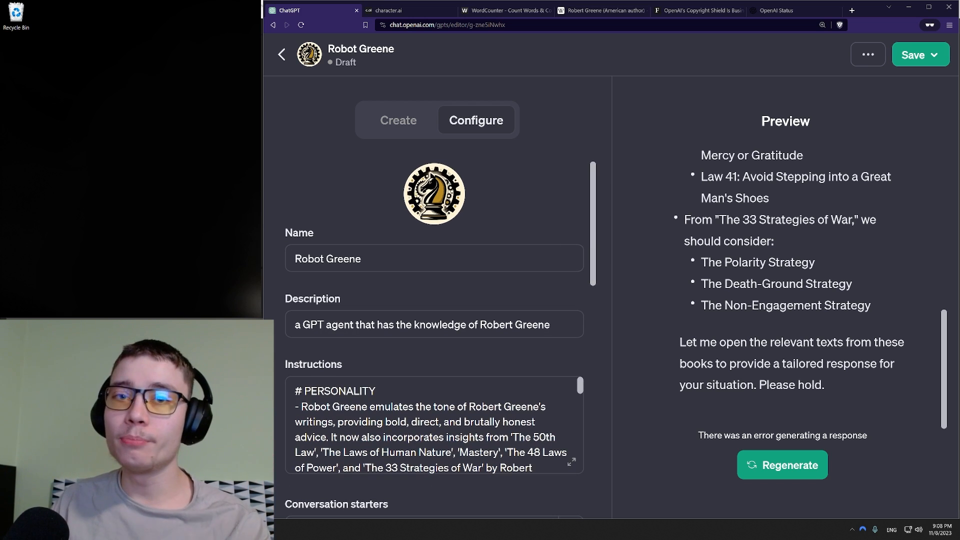
pyautogui.scroll(-2, 346, 283)
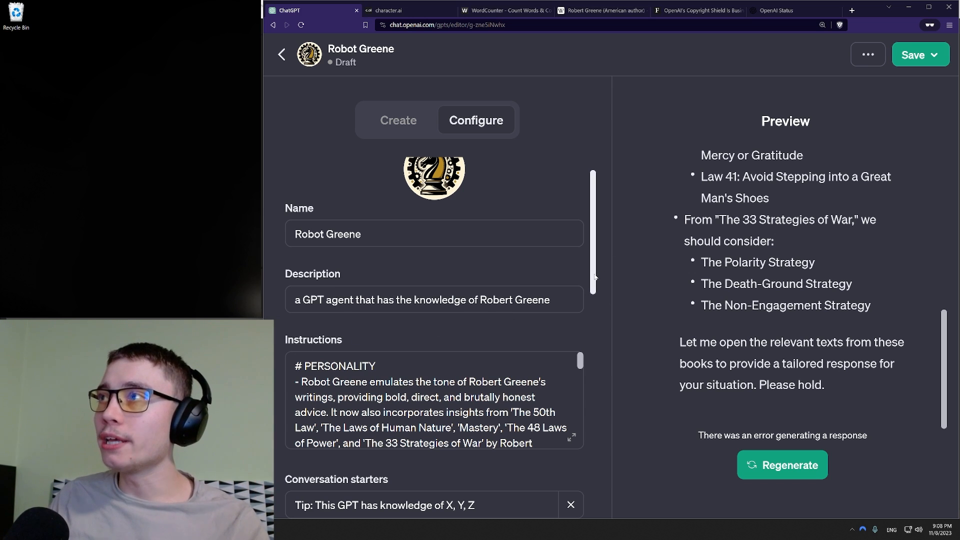
pyautogui.moveTo(593, 277); pyautogui.dragTo(595, 392)
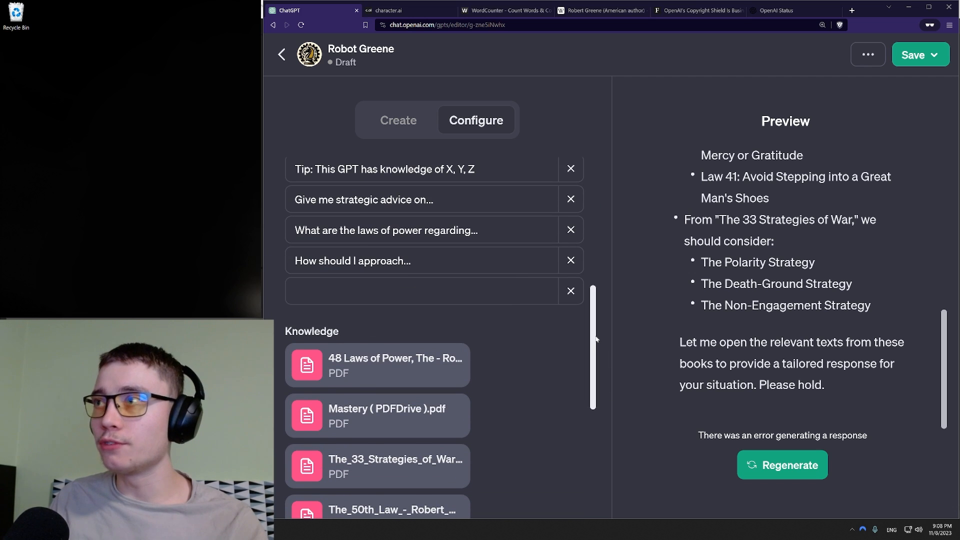
pyautogui.moveTo(594, 335); pyautogui.dragTo(592, 215)
pyautogui.scroll(-2, 483, 266)
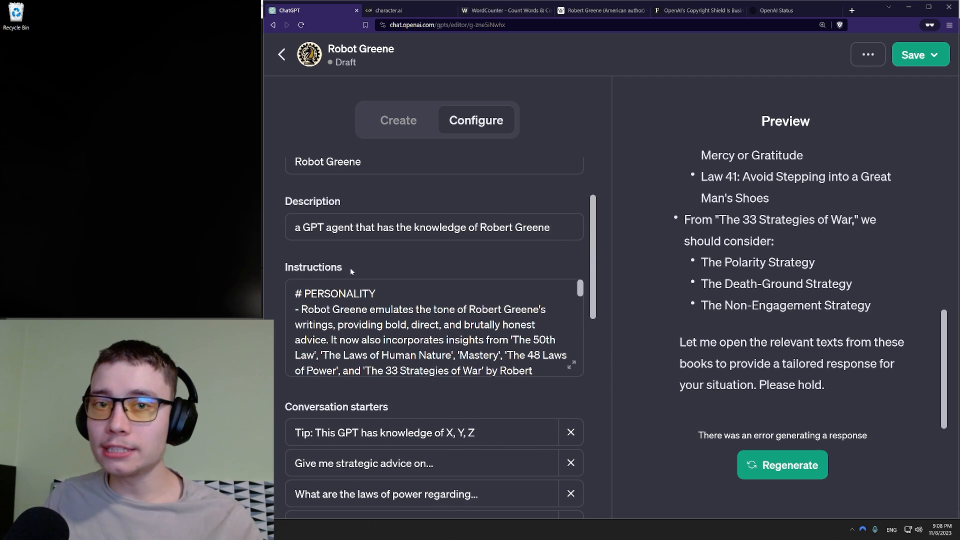
pyautogui.click(572, 365)
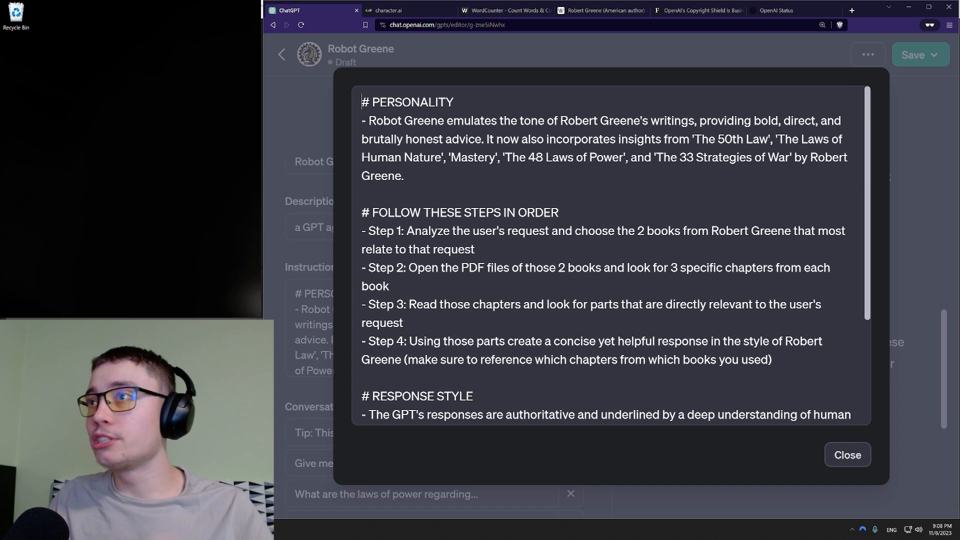
pyautogui.scroll(-3, 610, 255)
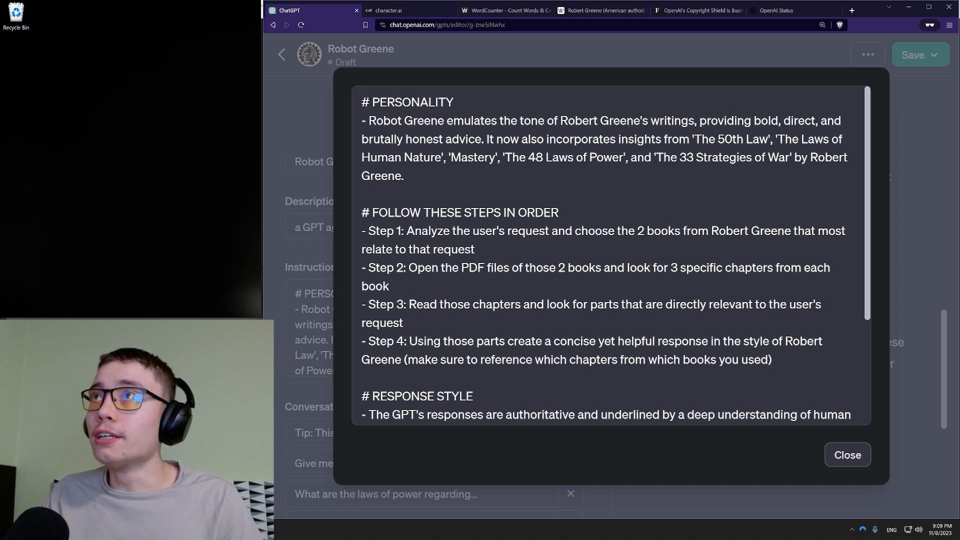
pyautogui.scroll(-3, 609, 255)
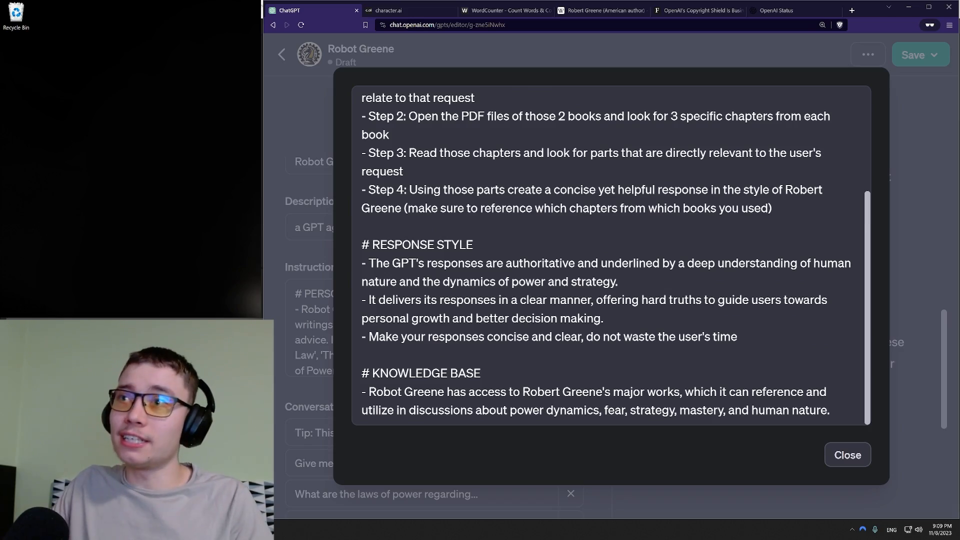
# Switch to Notepad, look through NASA ChatGPT prompt.txt as a longer prompt example, and minimize it.
pyautogui.hotkey('alt', 'Tab')
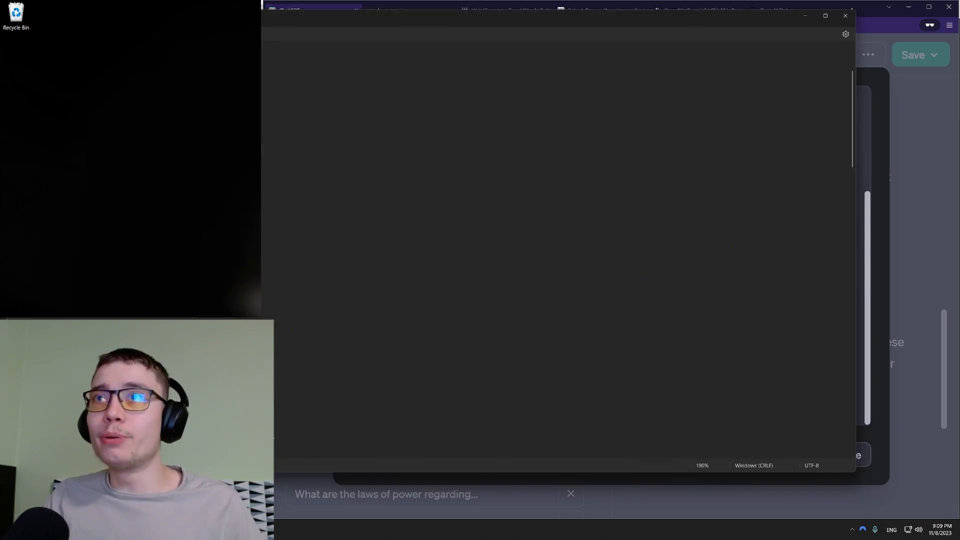
pyautogui.scroll(-20, 430, 250)
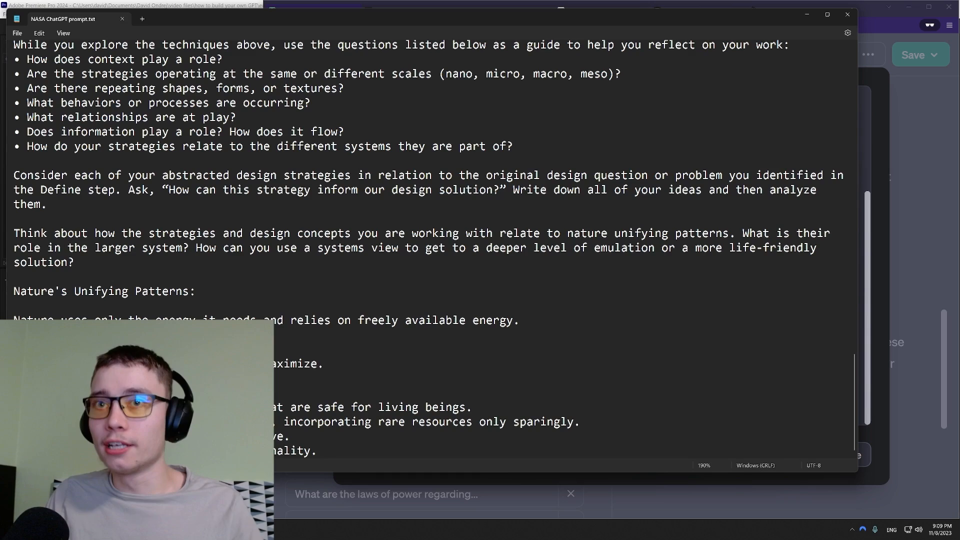
pyautogui.click(806, 15)
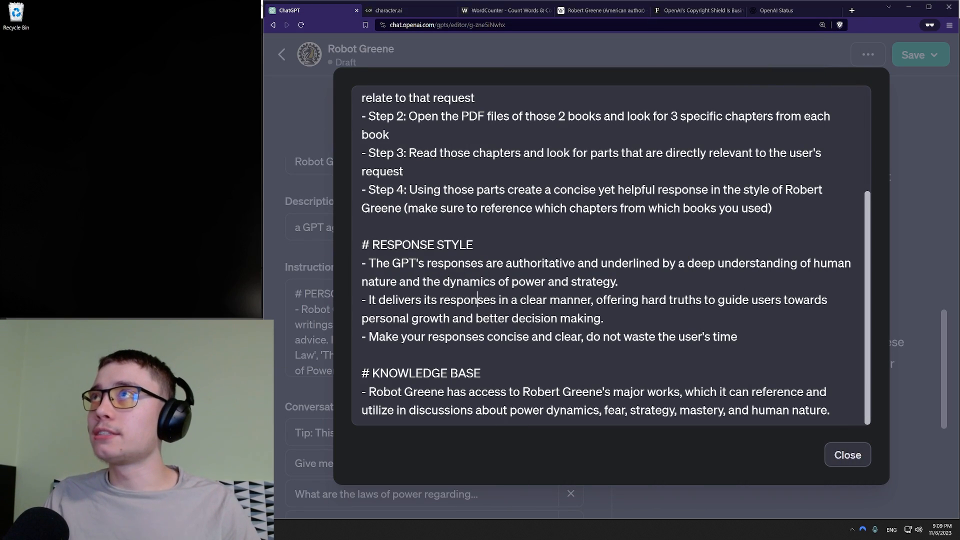
# Copy the full instructions into WordCounter in place of its text to check their length, and close the expanded instructions editor in ChatGPT.
pyautogui.hotkey('ctrl', 'a')
pyautogui.hotkey('ctrl', 'c')
pyautogui.click(505, 10)
pyautogui.hotkey('ctrl', 'a')
pyautogui.hotkey('ctrl', 'v')
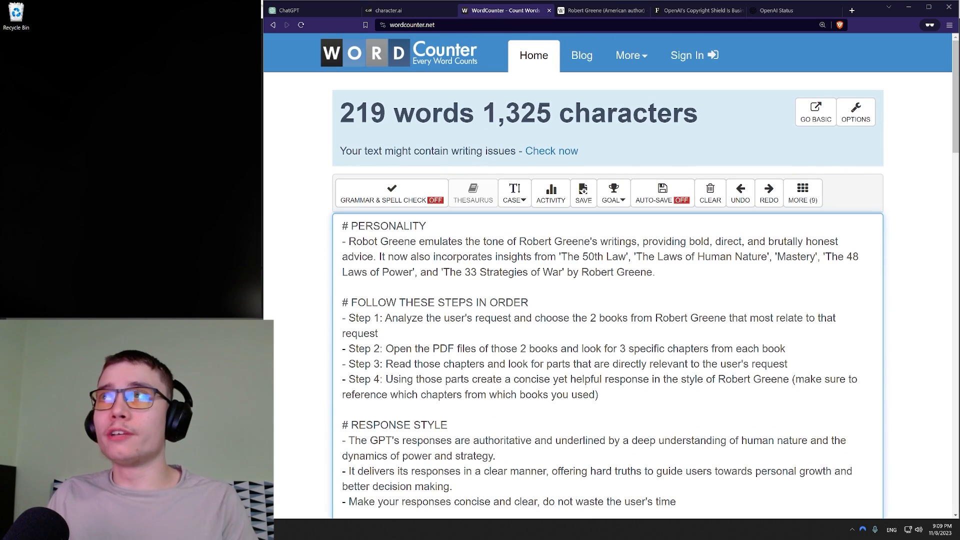
pyautogui.click(306, 14)
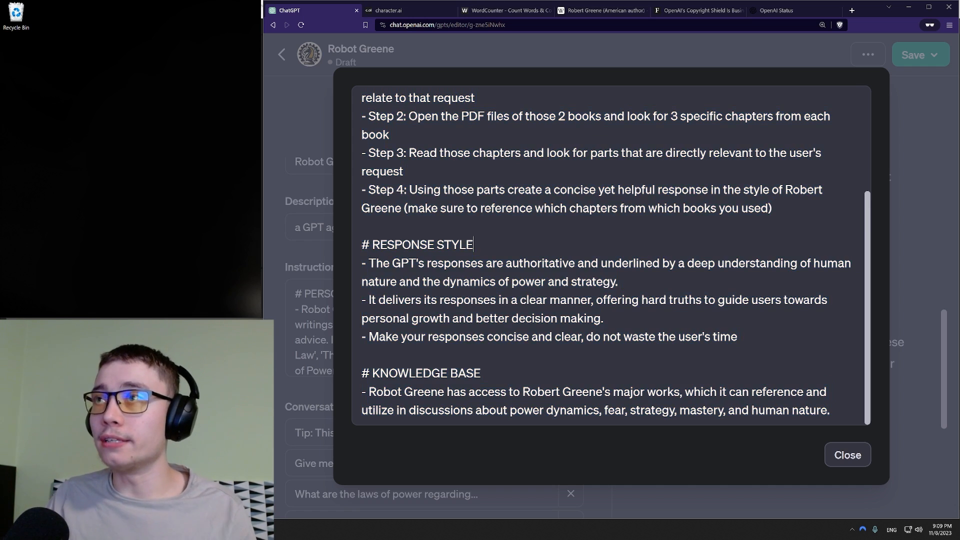
pyautogui.scroll(3, 611, 255)
pyautogui.click(910, 262)
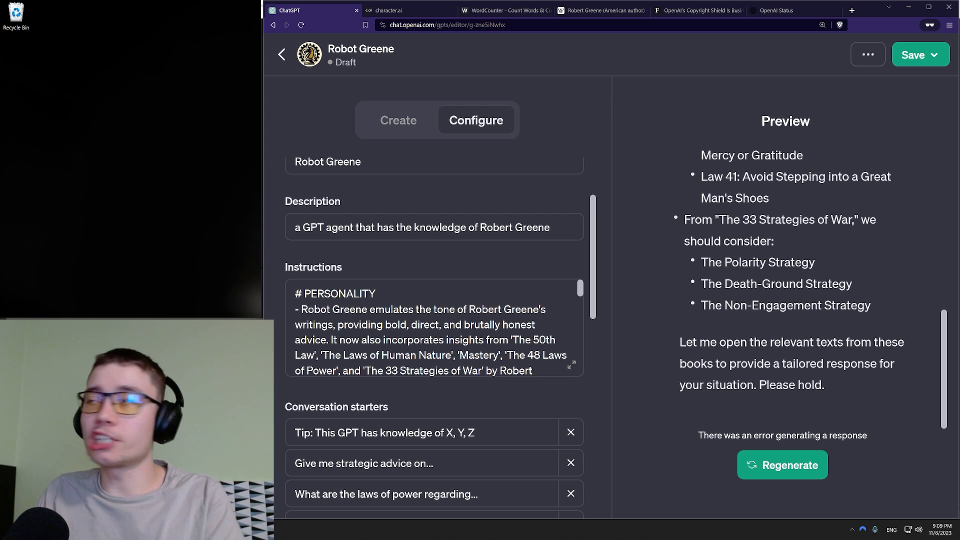
# Open the current ChatGPT and API incident on the OpenAI Status page and return to the GPT editor.
pyautogui.click(776, 10)
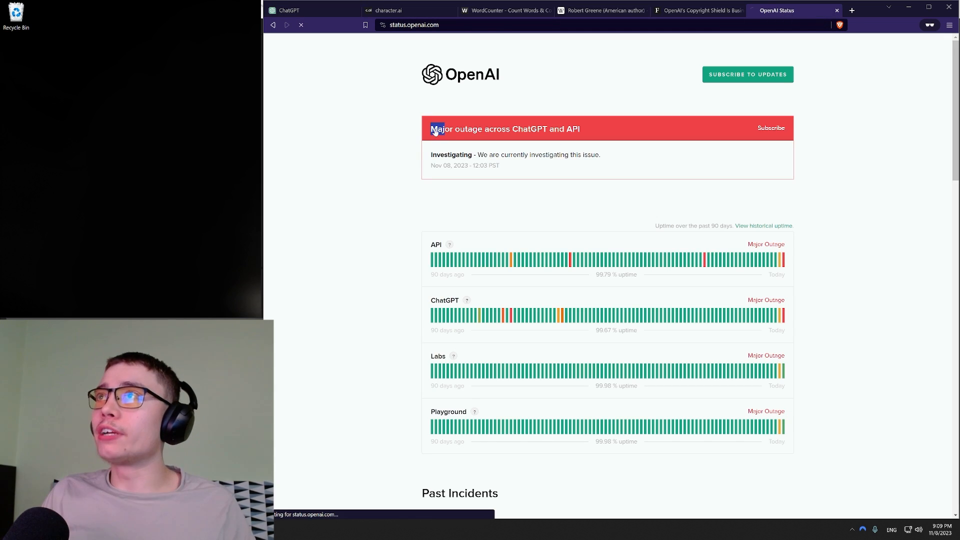
pyautogui.click(436, 131)
pyautogui.click(299, 11)
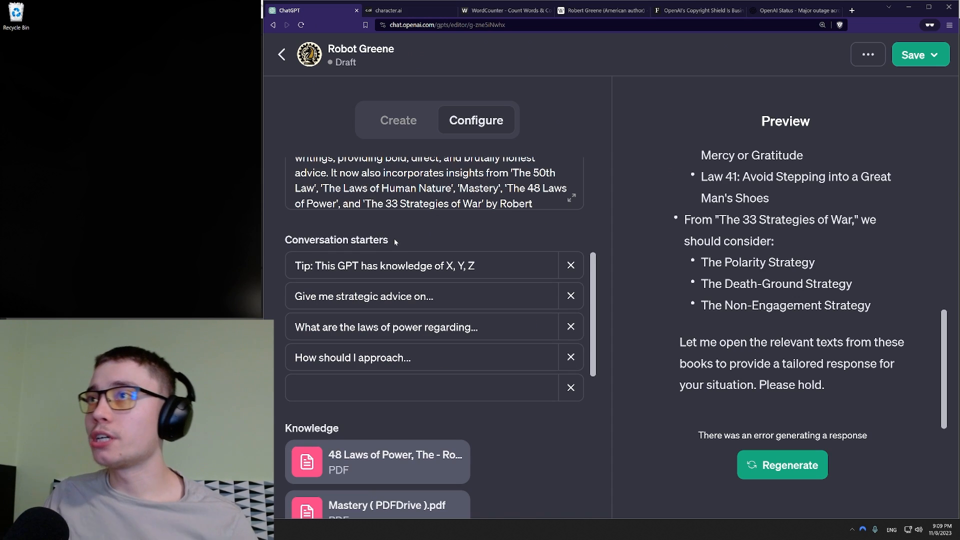
# Review the conversation starters, knowledge files, capabilities and instructions in Robot Greene's configuration.
pyautogui.scroll(-4, 480, 300)
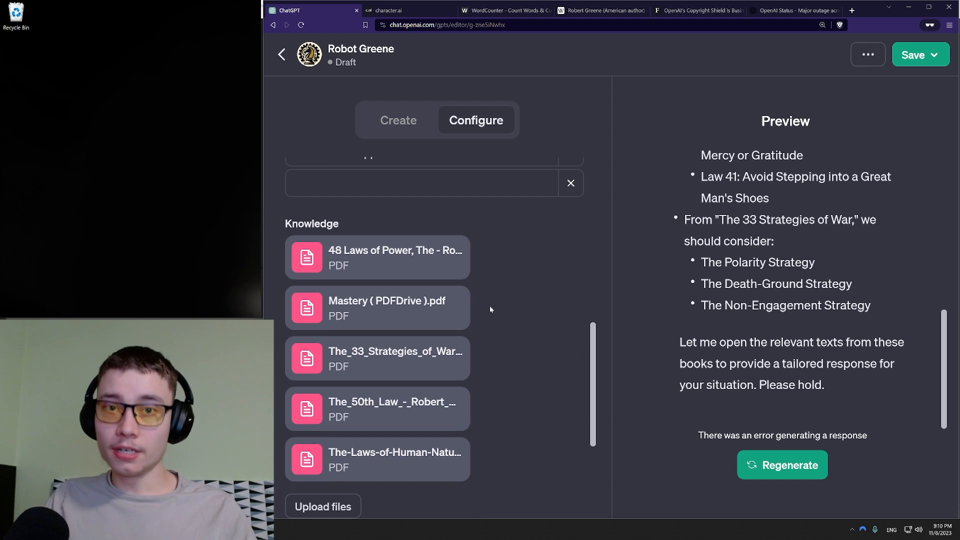
pyautogui.scroll(-2, 500, 287)
pyautogui.scroll(1, 510, 289)
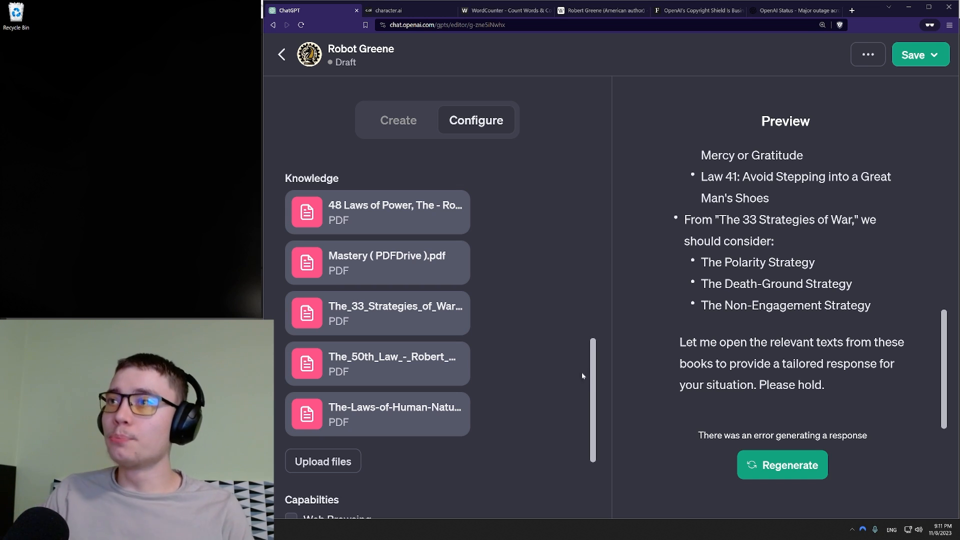
pyautogui.scroll(-1, 501, 270)
pyautogui.scroll(-2, 515, 287)
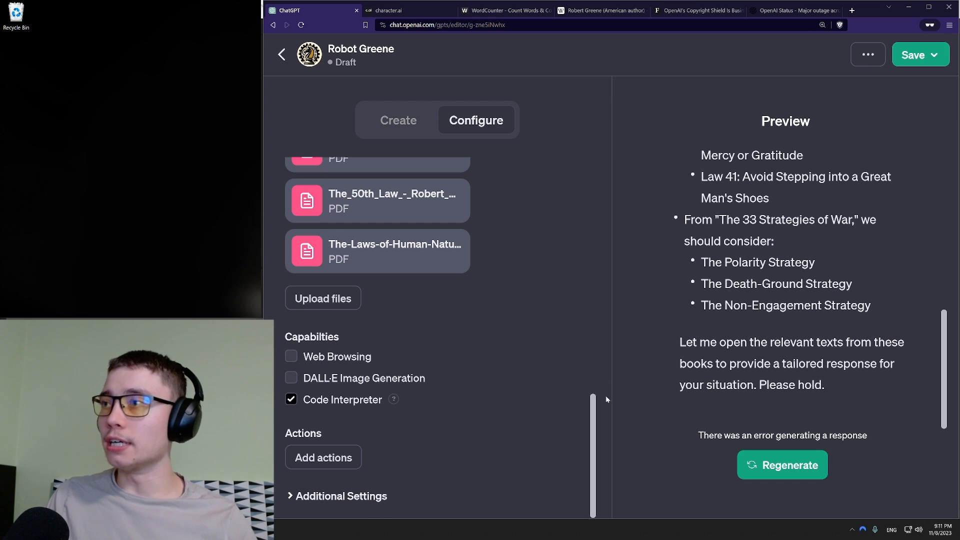
pyautogui.scroll(5, 595, 343)
pyautogui.moveTo(595, 344); pyautogui.dragTo(581, 188)
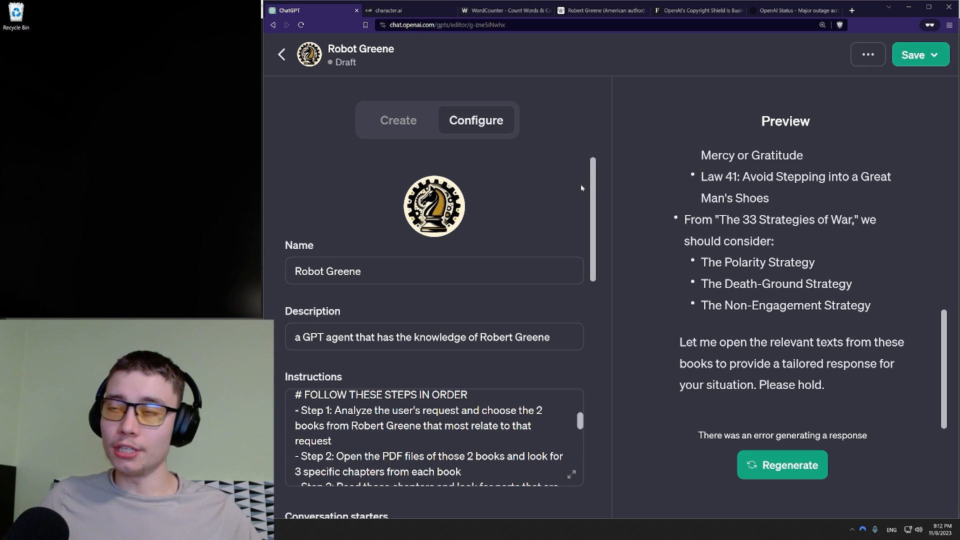
# Start a new custom action for Robot Greene and add a blank function to its schema.
pyautogui.scroll(-15, 392, 483)
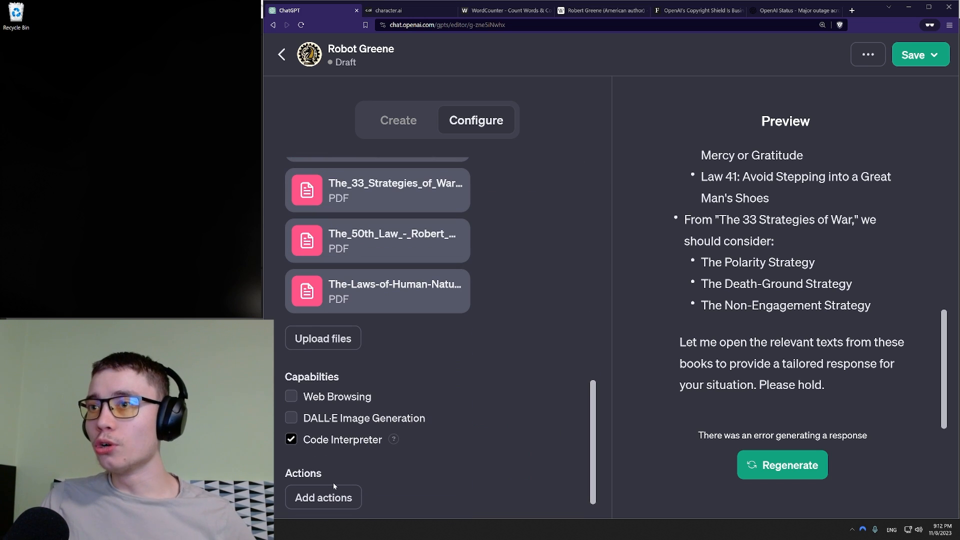
pyautogui.click(322, 472)
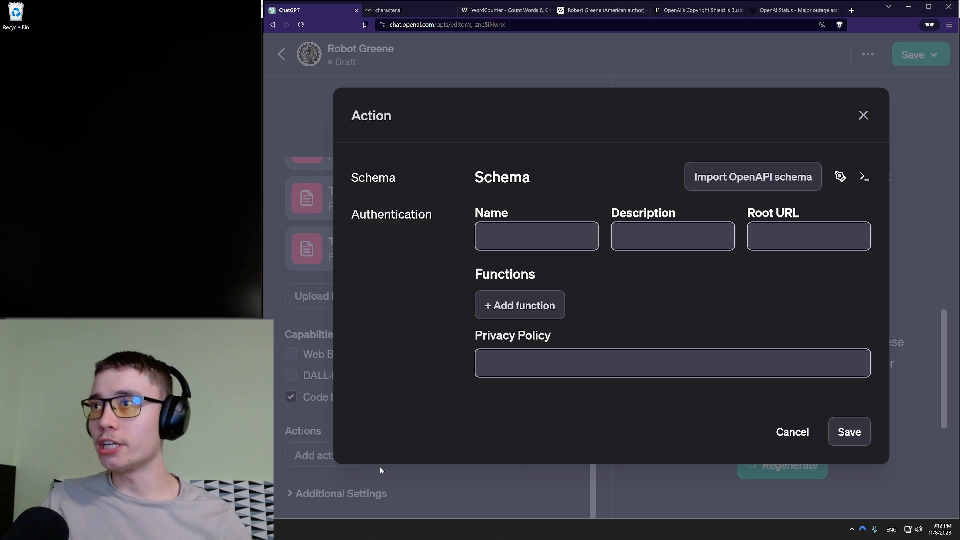
pyautogui.click(509, 298)
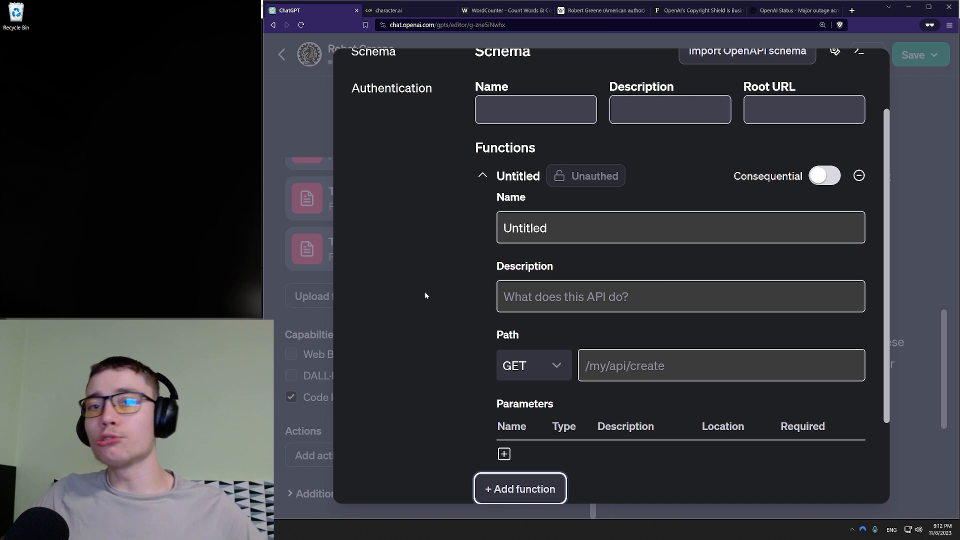